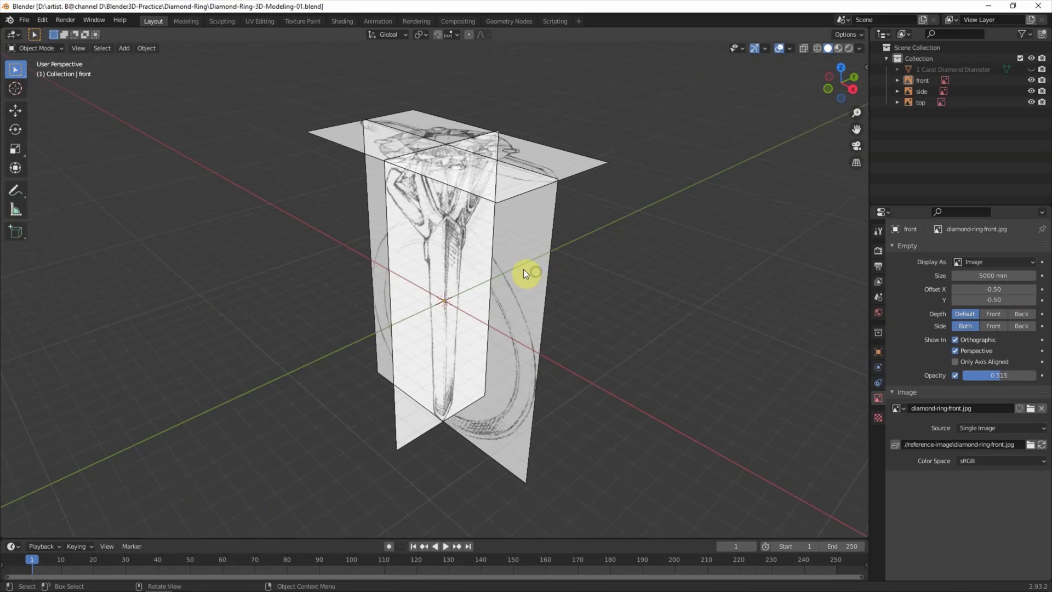
- Lower the Opacity of the front and top reference images so they fade
mouse_move(990, 372)
mouse_down()
mouse_move(970, 375)
mouse_move(883, 333)
mouse_up()
click(446, 254)
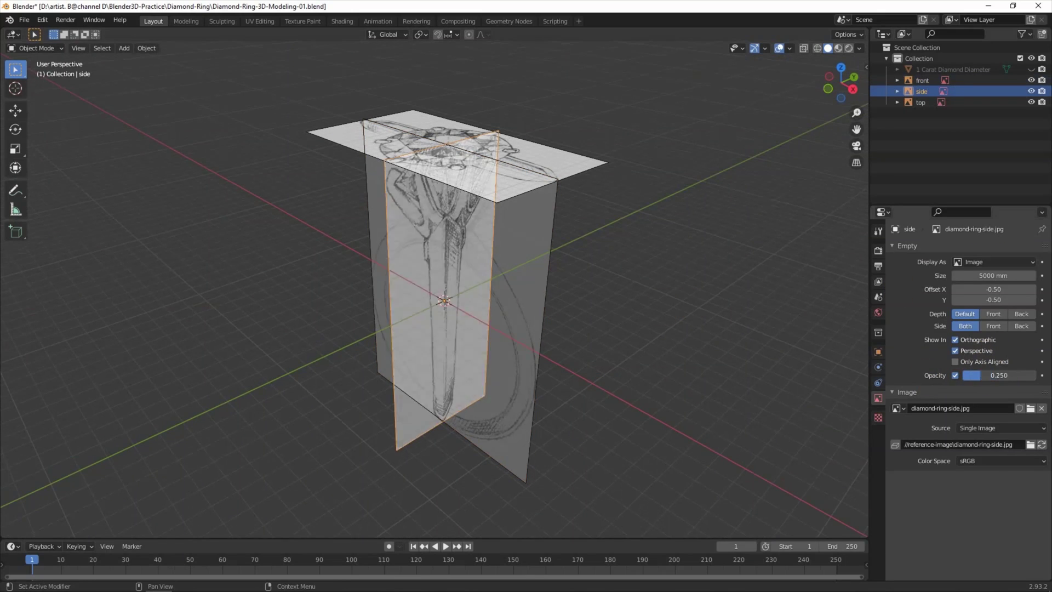
click(921, 102)
drag(981, 373, 967, 375)
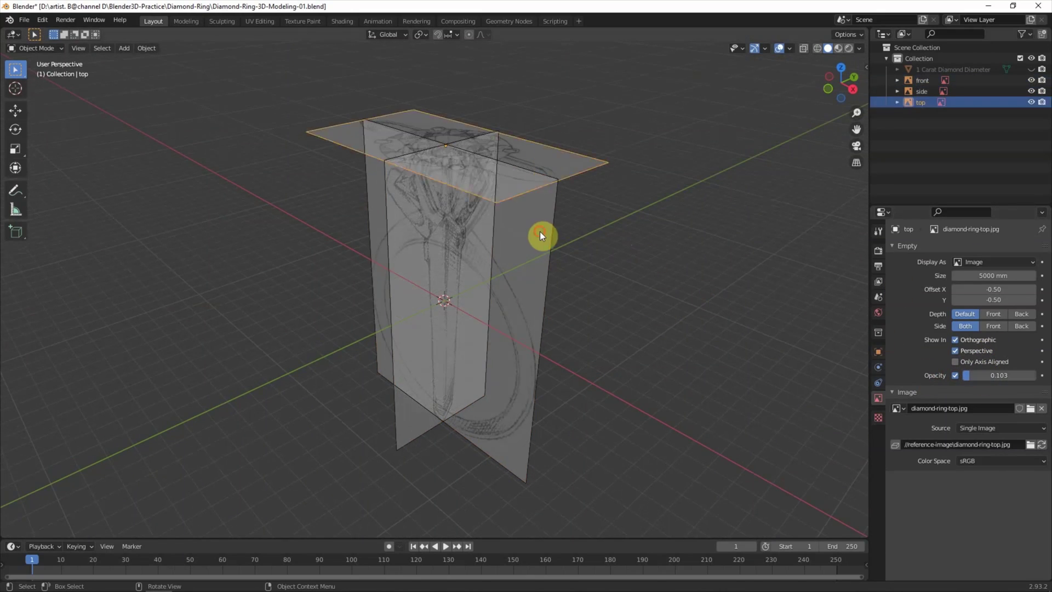
- Move the front and side reference images apart along X
click(540, 232)
key(g)
click(627, 214)
click(416, 243)
key(g)
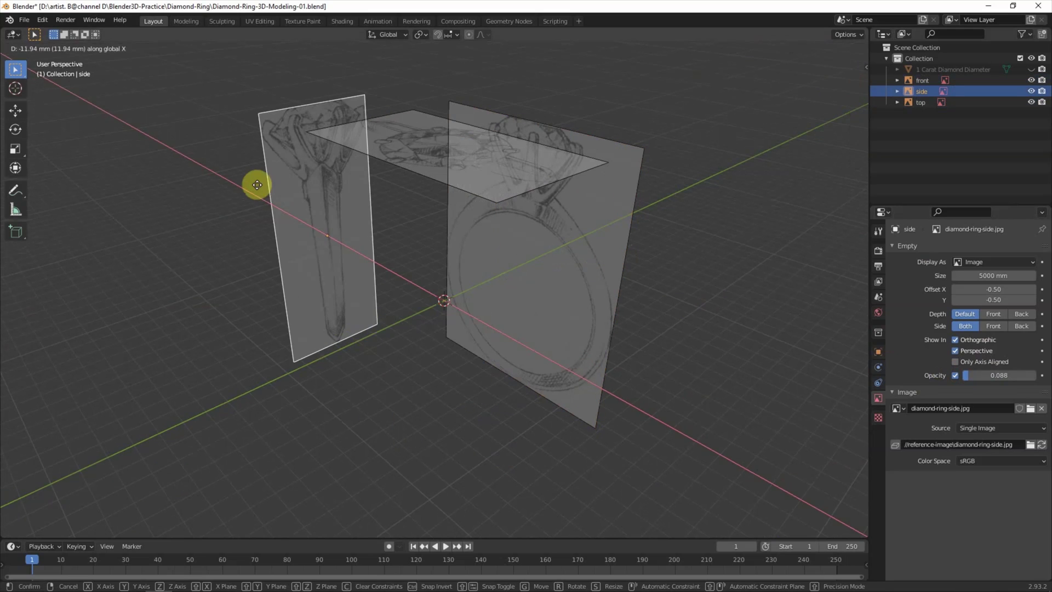
click(253, 183)
- Raise the top reference image 3.1211 mm in Z, then deselect it
click(435, 127)
key(g)
click(442, 80)
middle_drag(392, 190, 382, 215)
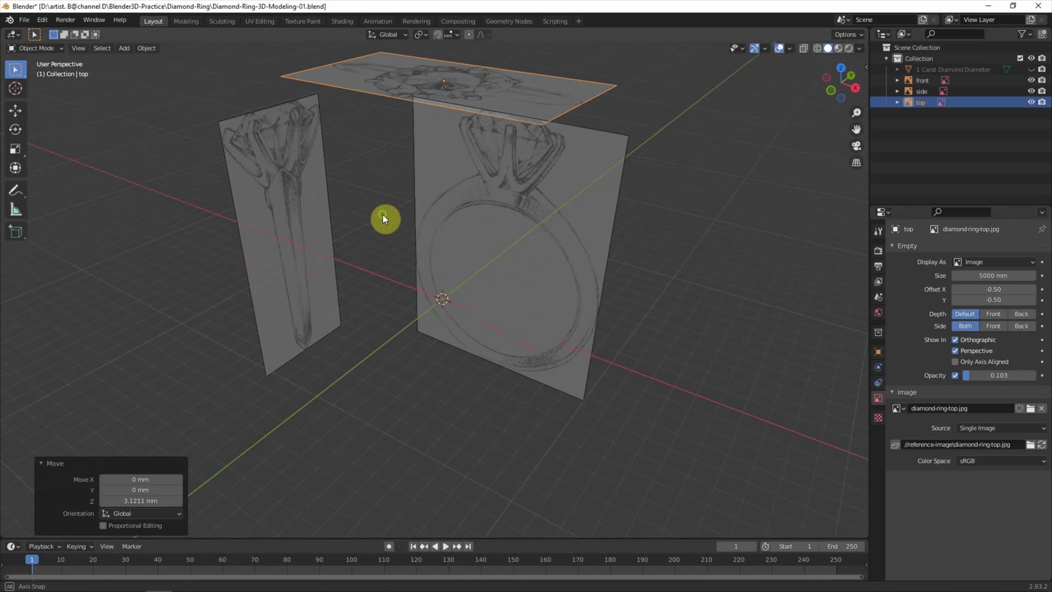
click(230, 268)
click(126, 47)
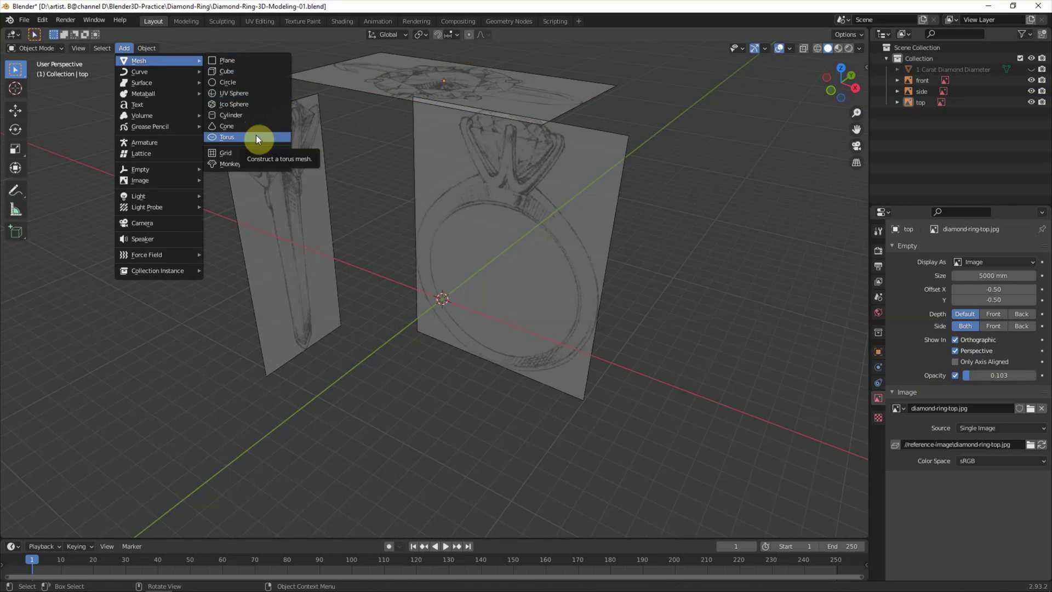
- Add a torus with 6 mm major radius, 1 mm minor radius and 6 minor segments
click(255, 135)
scroll(380, 314, up, 3)
text(6)
key(Return)
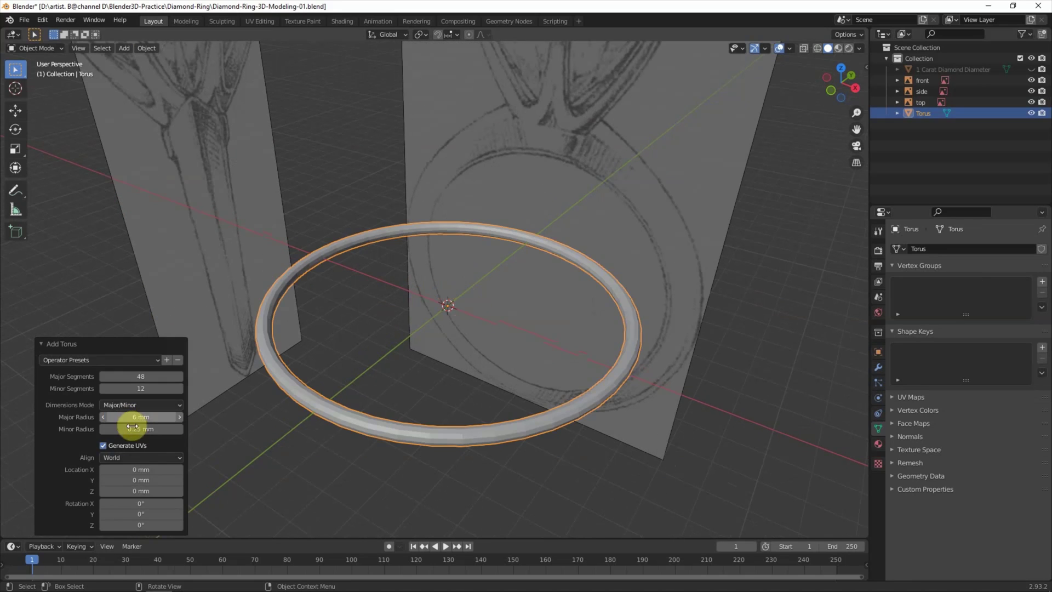
text(1)
key(Return)
key(Return)
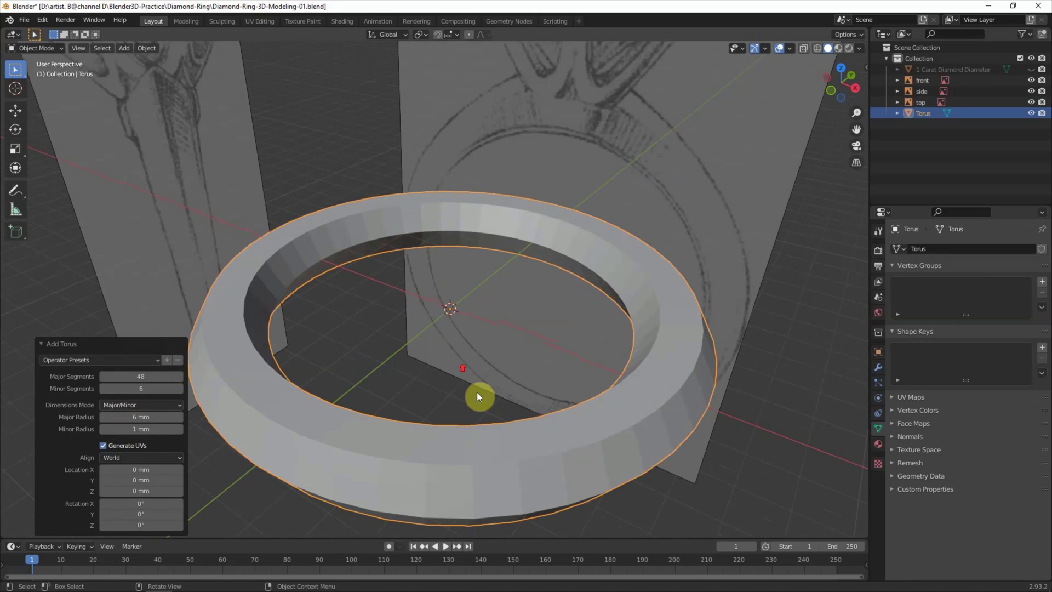
- Rotate the torus 90° on X so it stands upright, checked in front view
middle_drag(477, 393, 504, 416)
key(r)
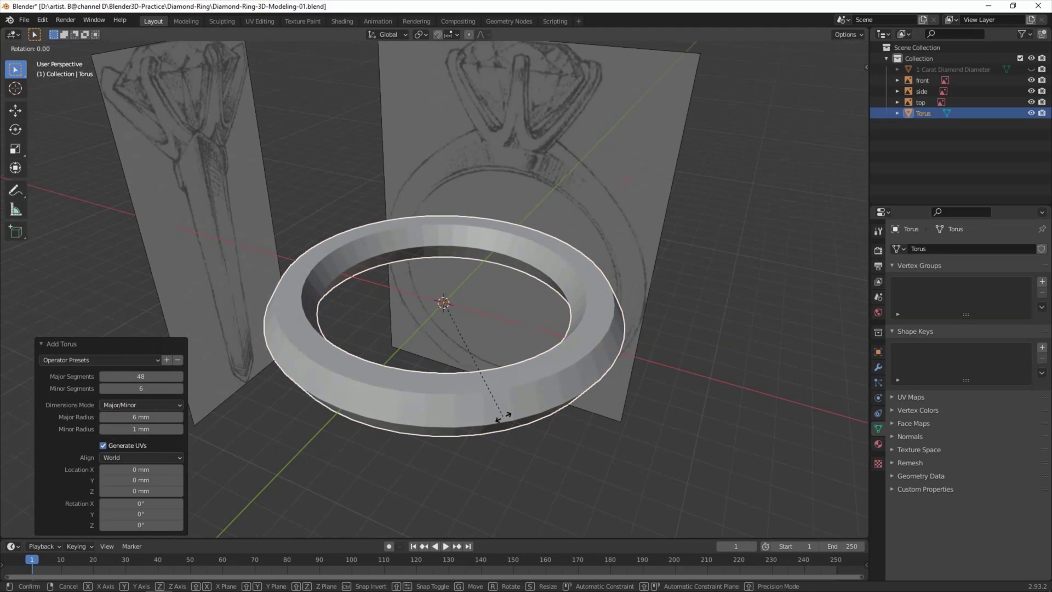
key(x)
key(9)
key(0)
key(Return)
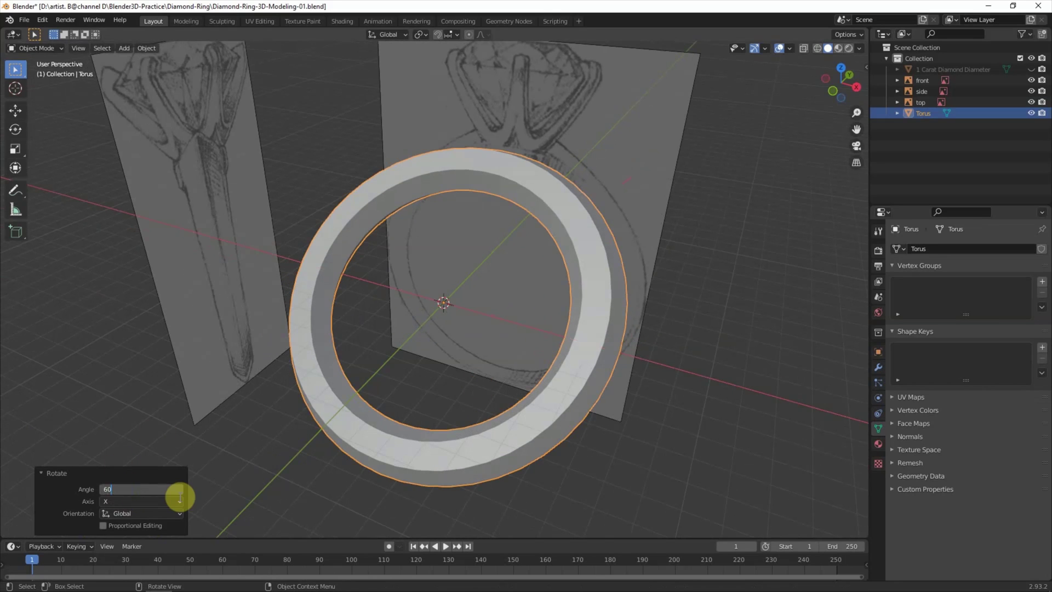
key(Return)
text(0)
key(Return)
middle_drag(343, 413, 695, 206)
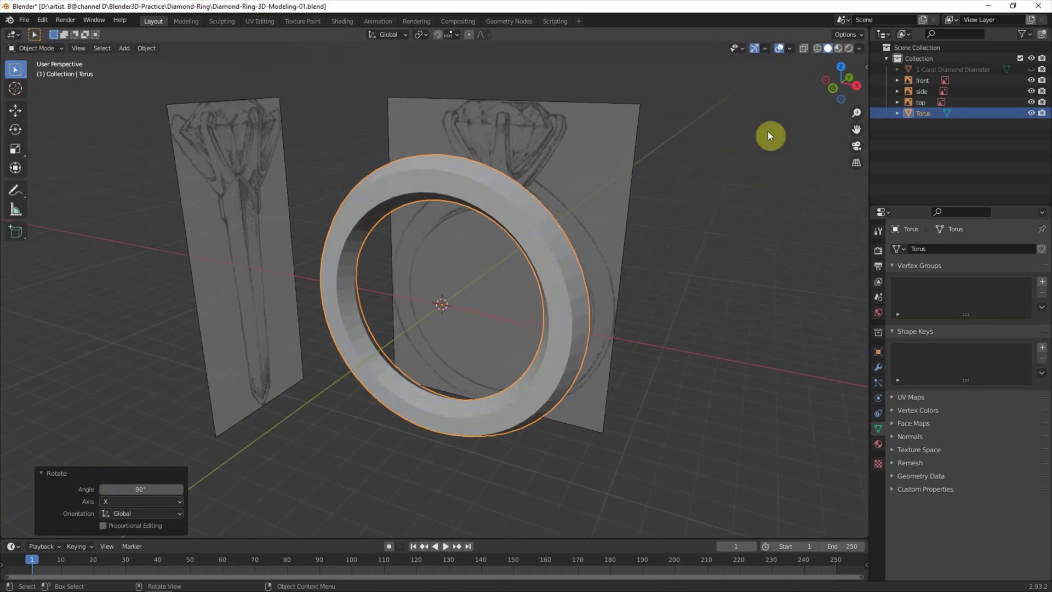
key(KP_1)
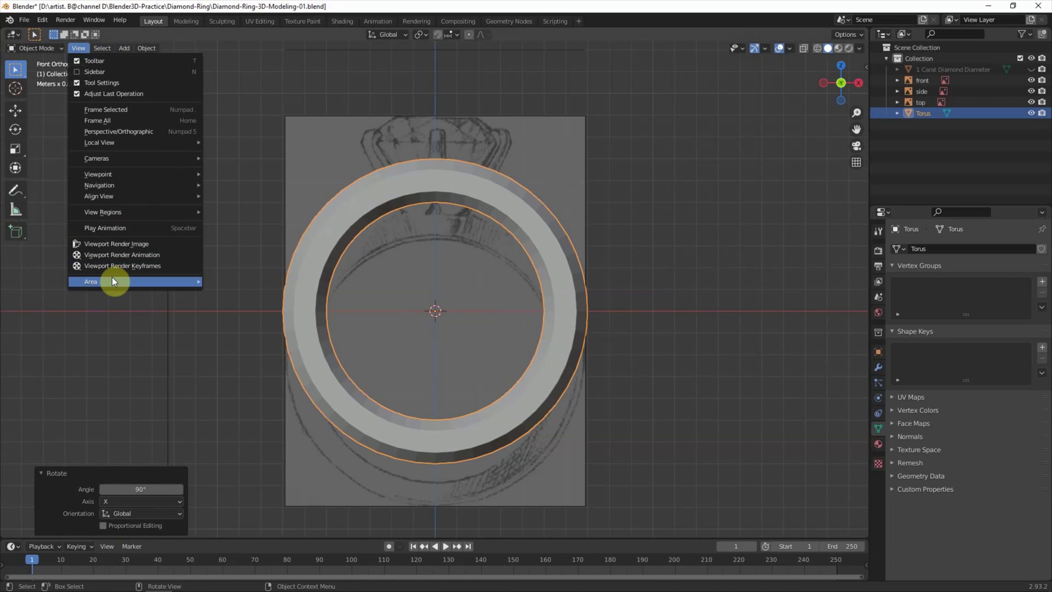
- Split the viewport vertically into two views, with the left one in perspective
click(239, 297)
click(345, 286)
drag(315, 85, 272, 217)
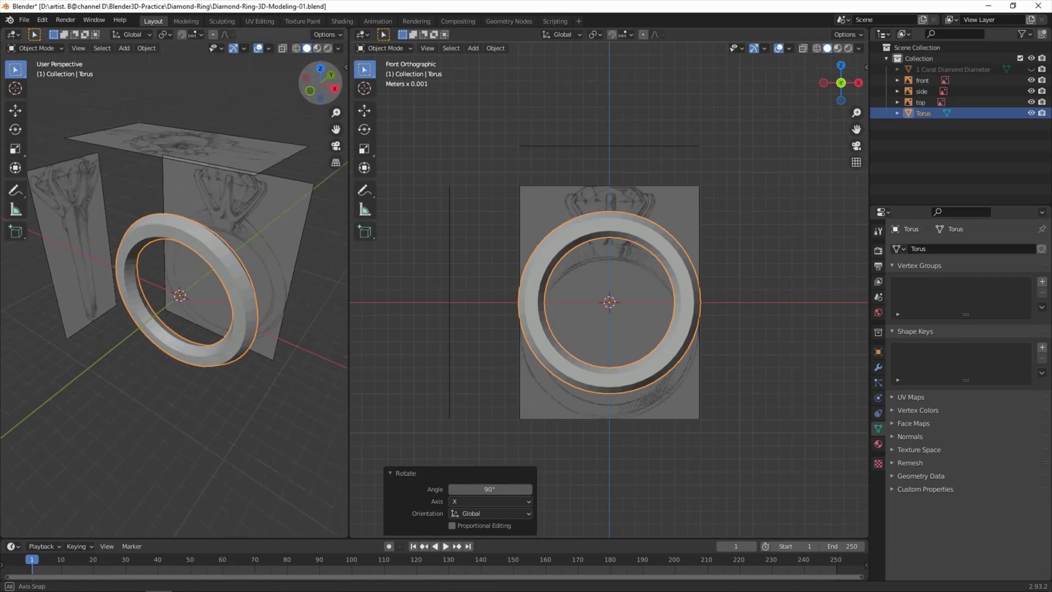
middle_drag(272, 217, 291, 203)
scroll(435, 126, up, 2)
- In Edit Mode with X-ray, scale the band to 0.974 and lower it 2.1171 mm
click(391, 46)
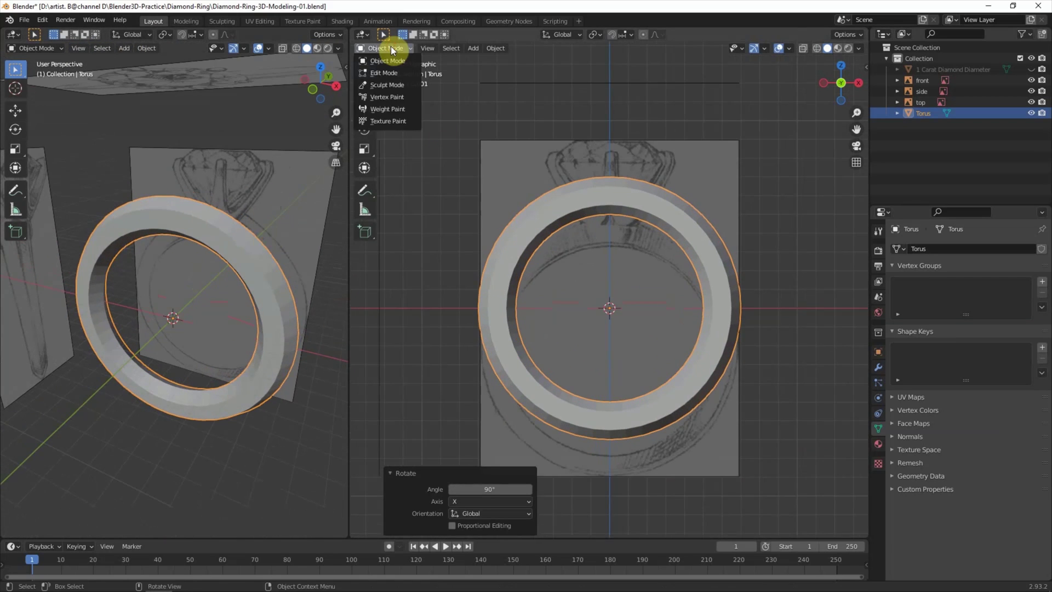
click(389, 74)
scroll(601, 216, up, 2)
click(817, 48)
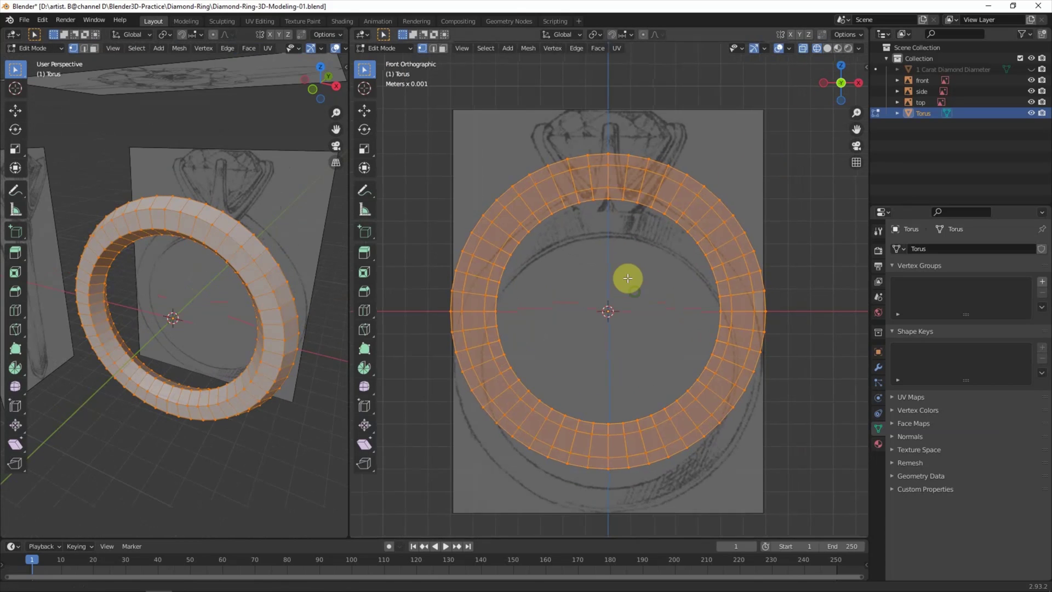
key(s)
click(607, 243)
key(g)
key(z)
click(610, 294)
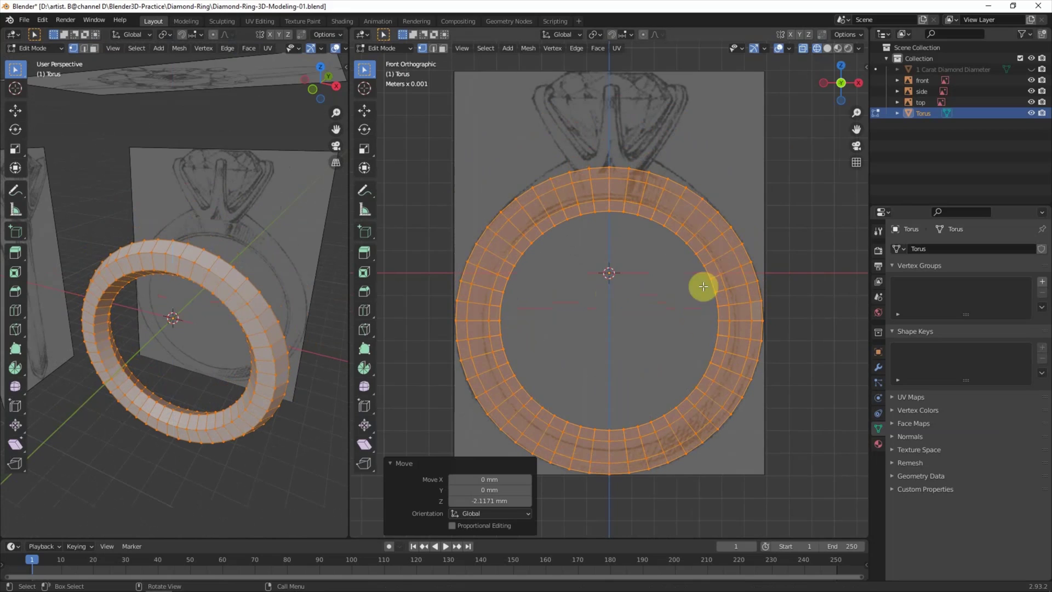
- Select the band's inner edge loop and scale it wider
key(alt+a)
click(433, 48)
alt+click(623, 234)
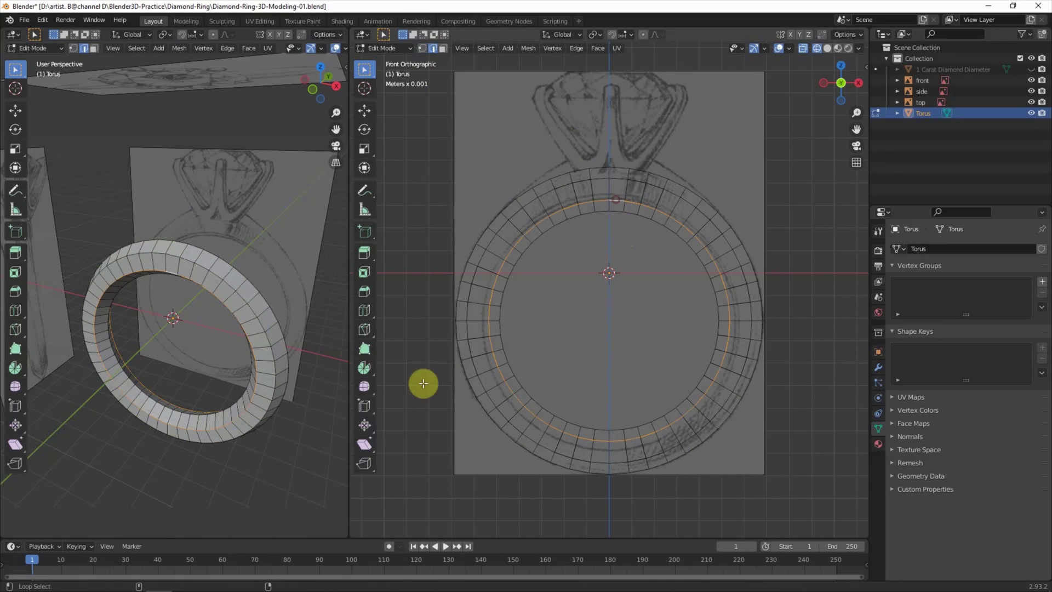
key(s)
click(555, 380)
key(s)
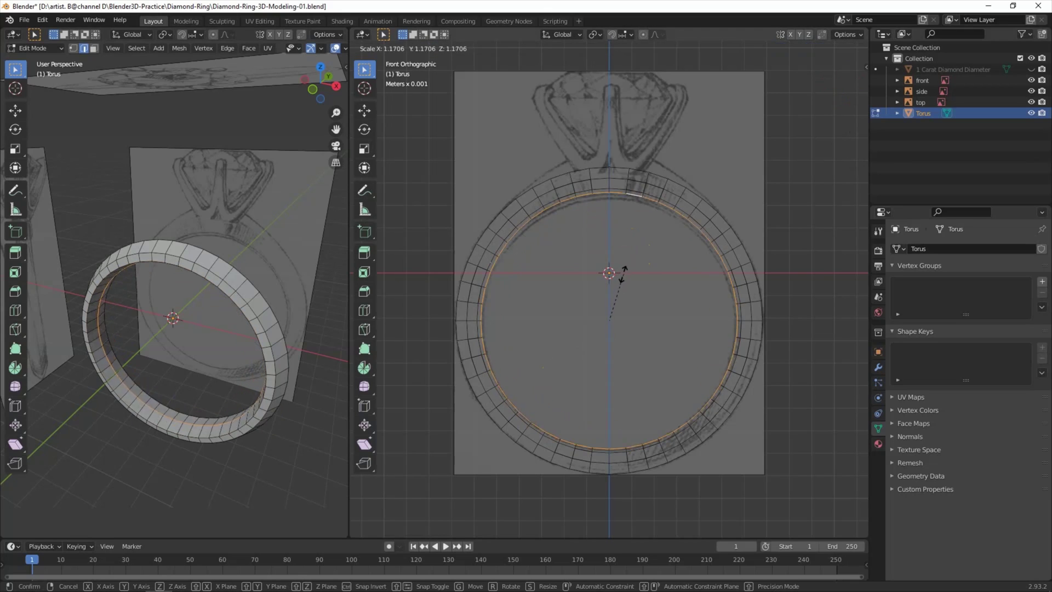
click(658, 269)
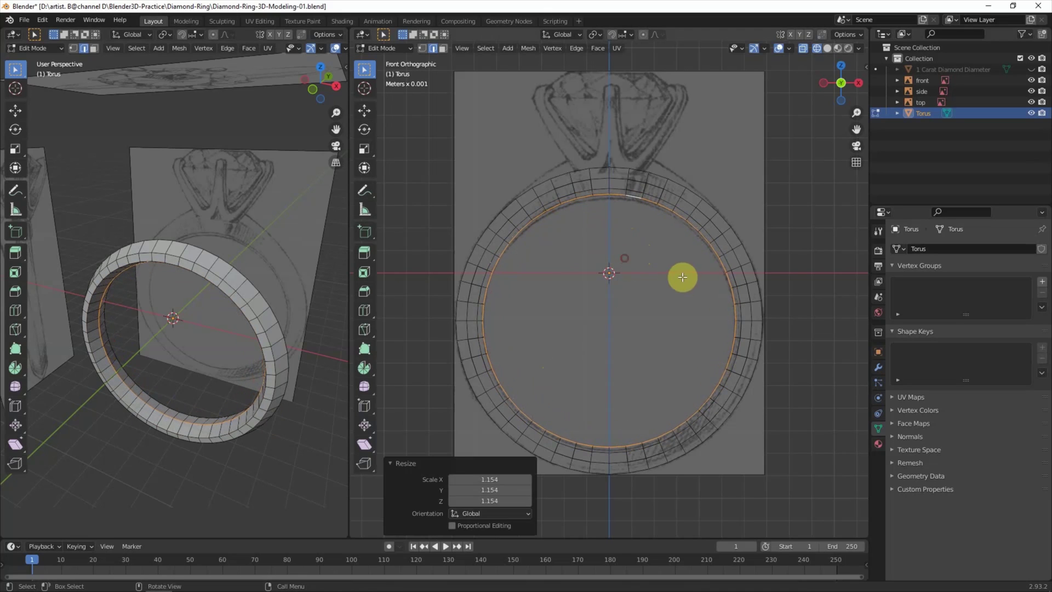
mouse_move(706, 327)
middle_down()
mouse_move(641, 342)
mouse_move(781, 181)
middle_up()
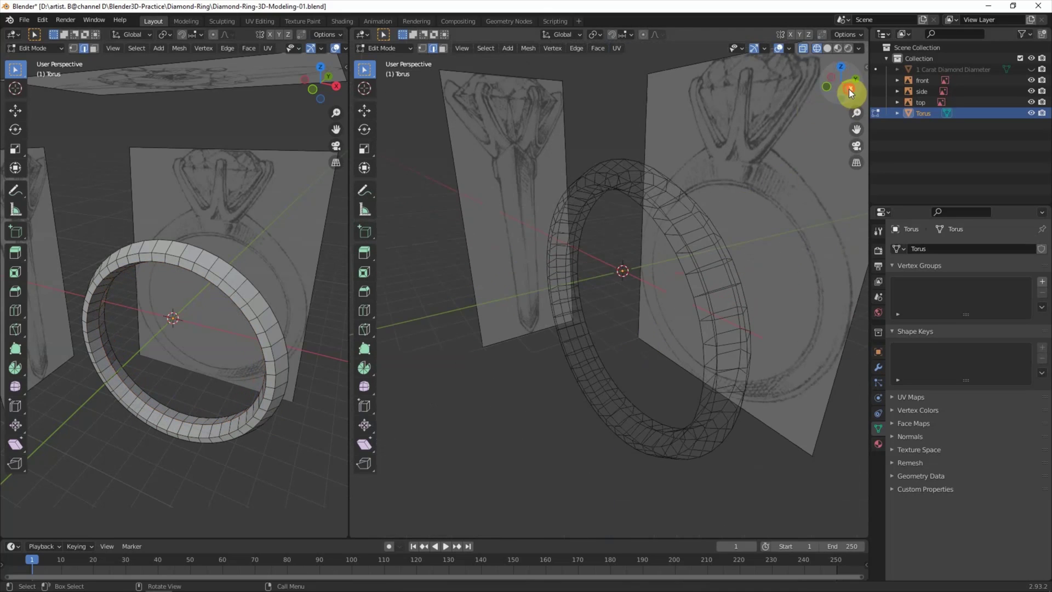
- In Right Ortho view, select the whole band and shift it 0.17 mm vertically
click(850, 91)
key(a)
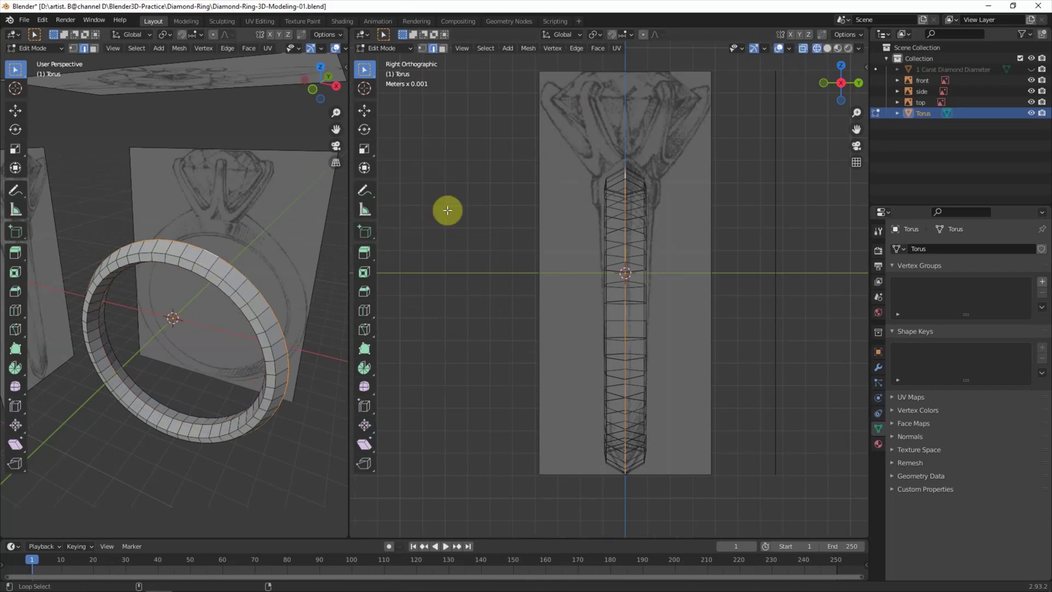
key(s)
key(g)
key(z)
click(567, 187)
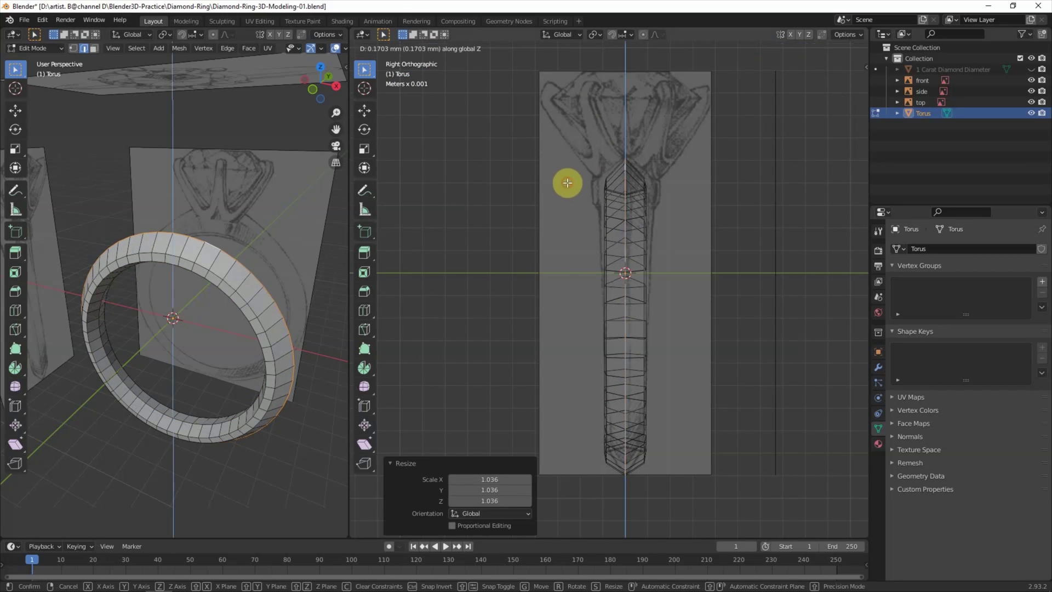
- Box-select the left vertex column and flatten it with a Y scale of 0
drag(580, 170, 612, 498)
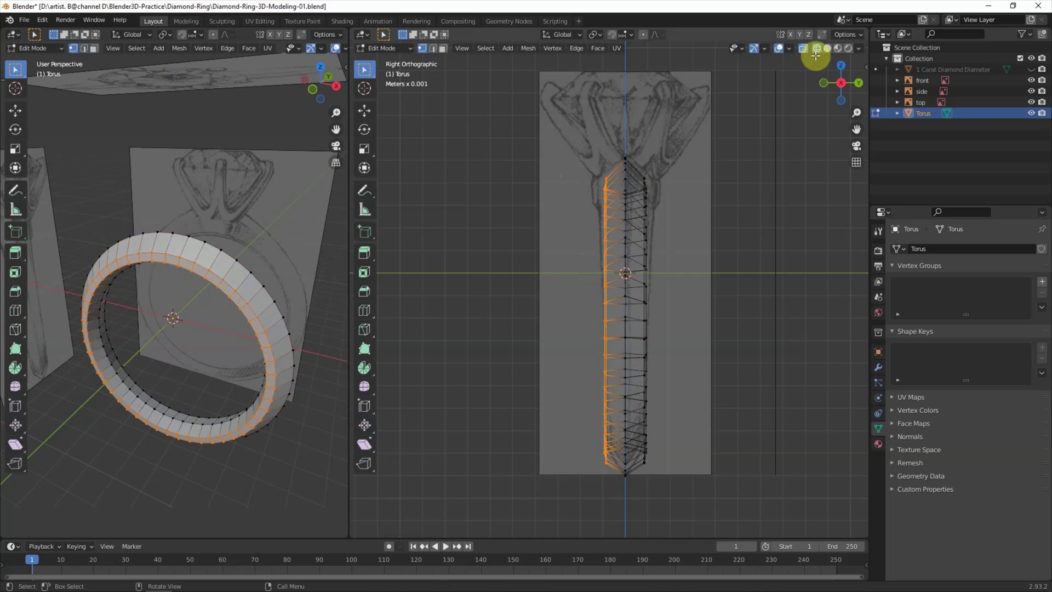
key(s)
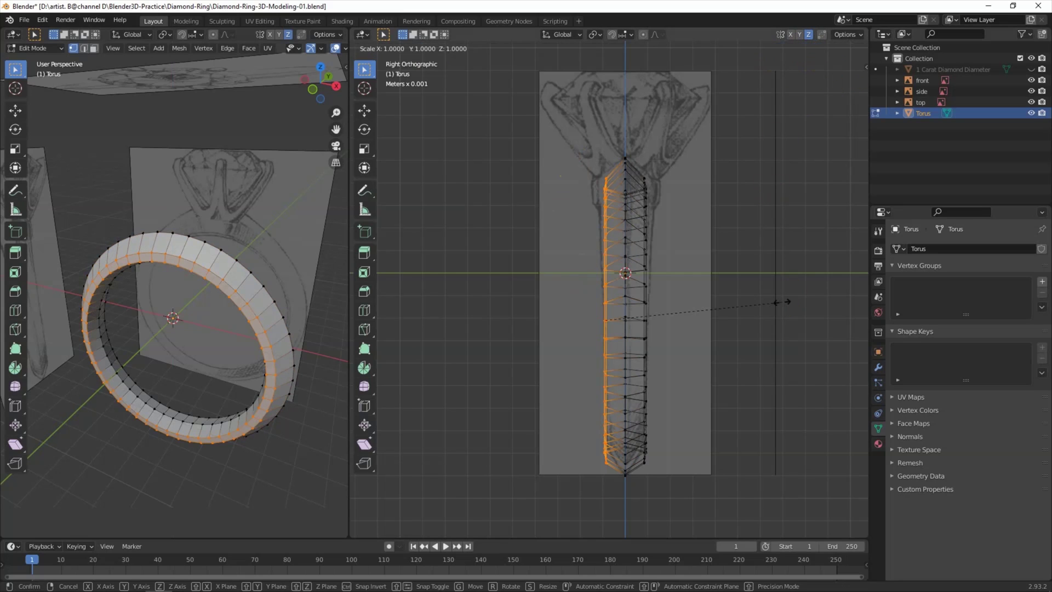
key(y)
click(755, 305)
text(0)
key(Return)
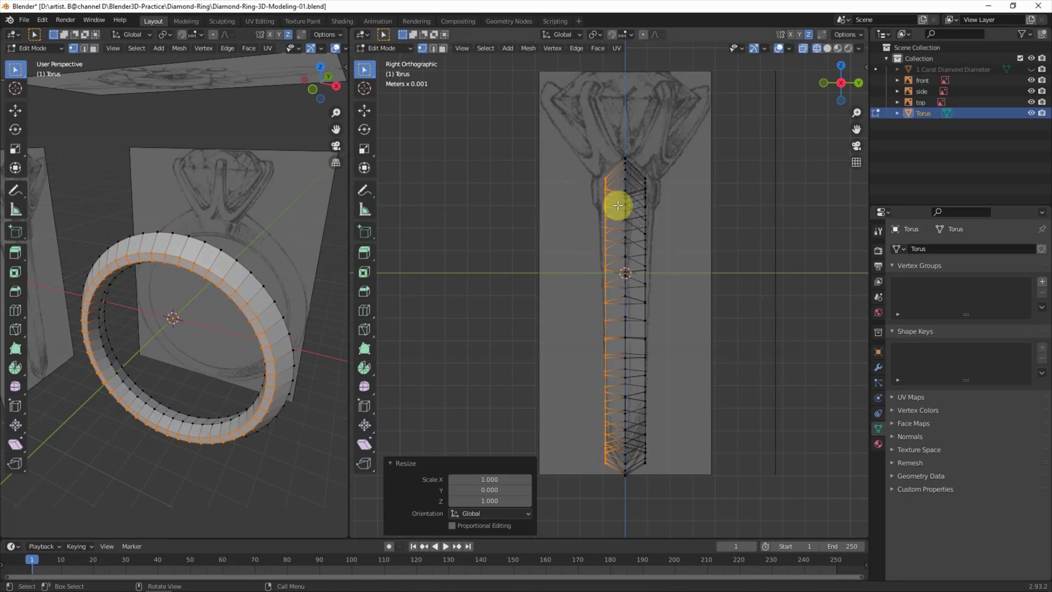
- Tilt the flattened column -2.03°, shrink it to 0.963 and nudge it 0.1947 mm up
key(r)
click(750, 228)
key(s)
click(748, 233)
key(g)
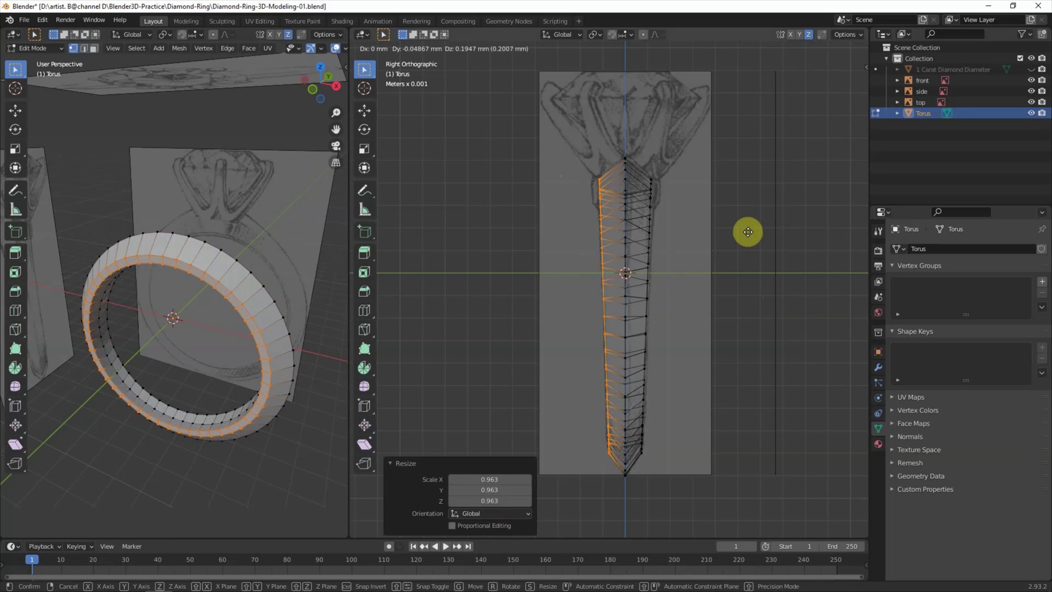
click(748, 231)
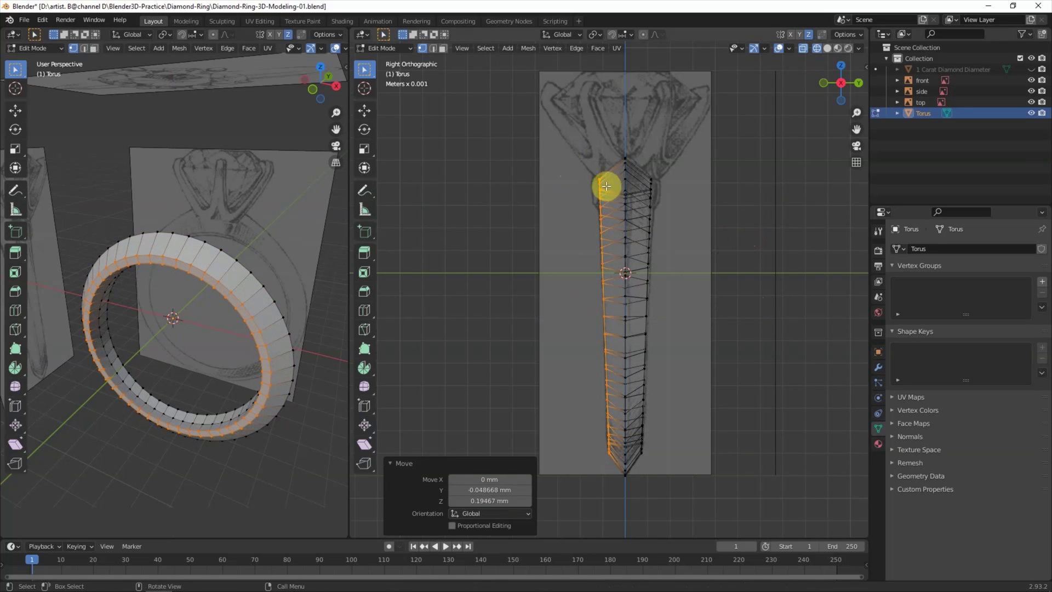
click(534, 377)
drag(842, 87, 194, 359)
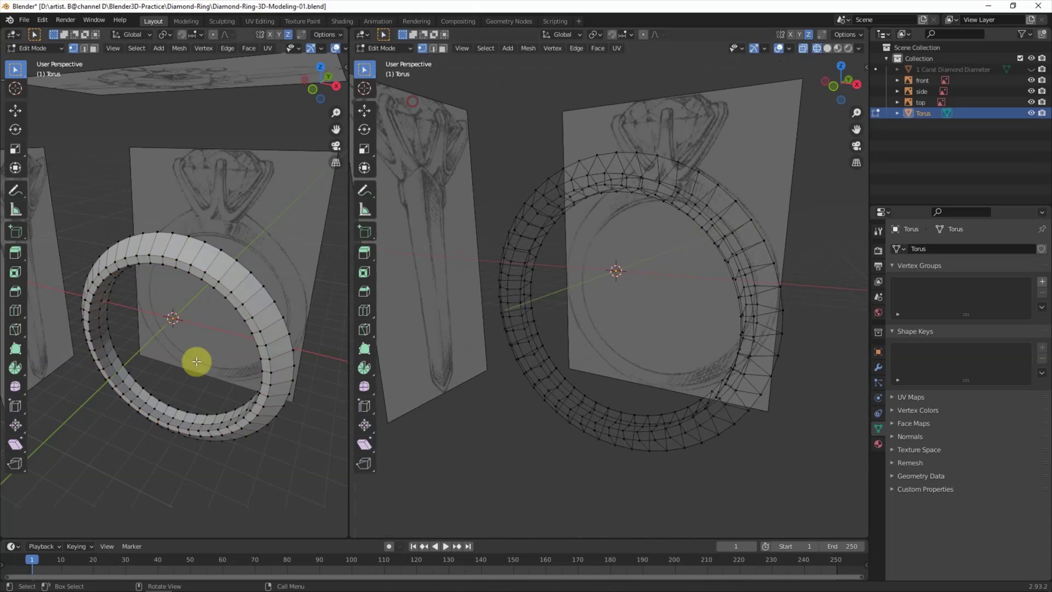
- Scale the inner edge loop to 0.977 and move it along Z in front view
middle_drag(165, 406, 157, 423)
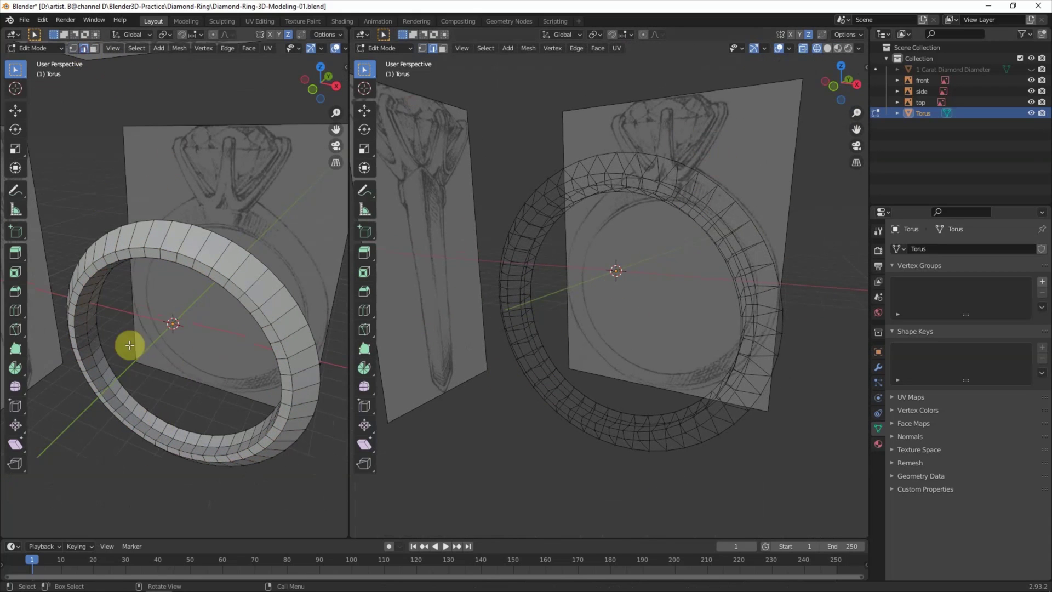
alt+click(138, 417)
click(832, 87)
key(s)
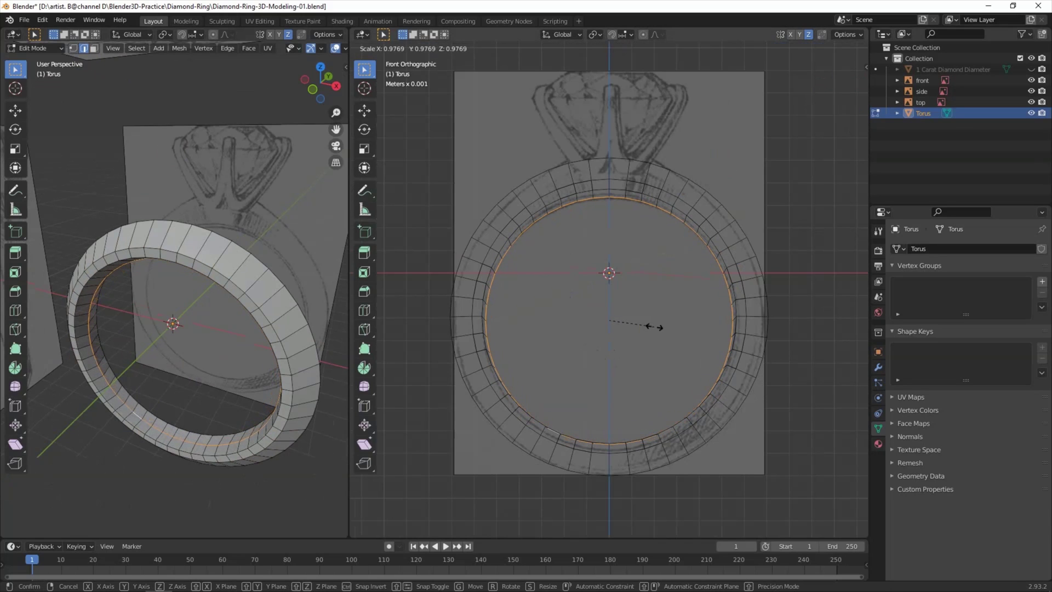
click(654, 327)
key(g)
key(z)
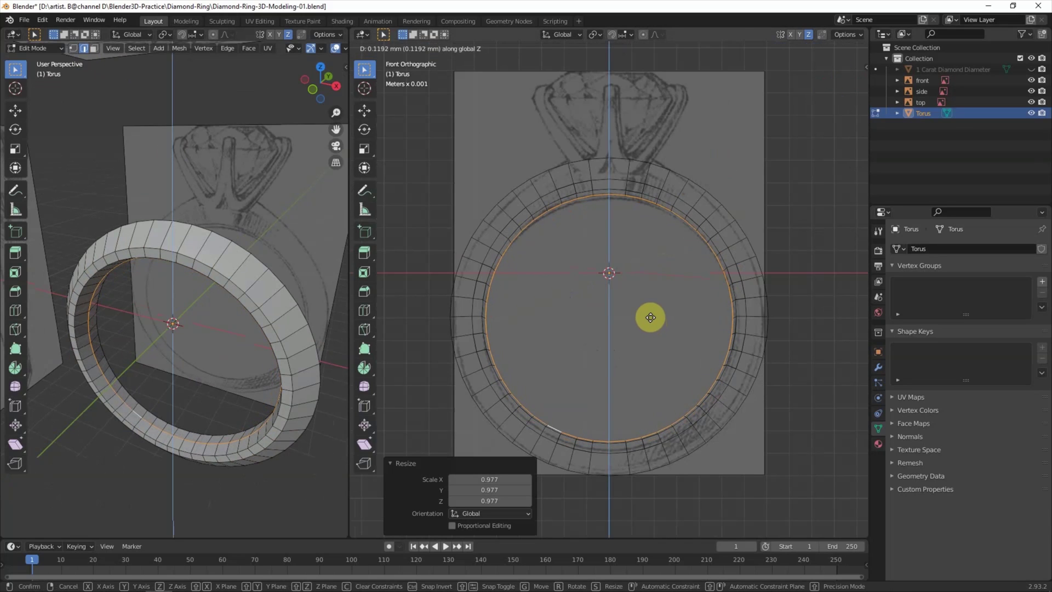
click(650, 308)
key(alt+a)
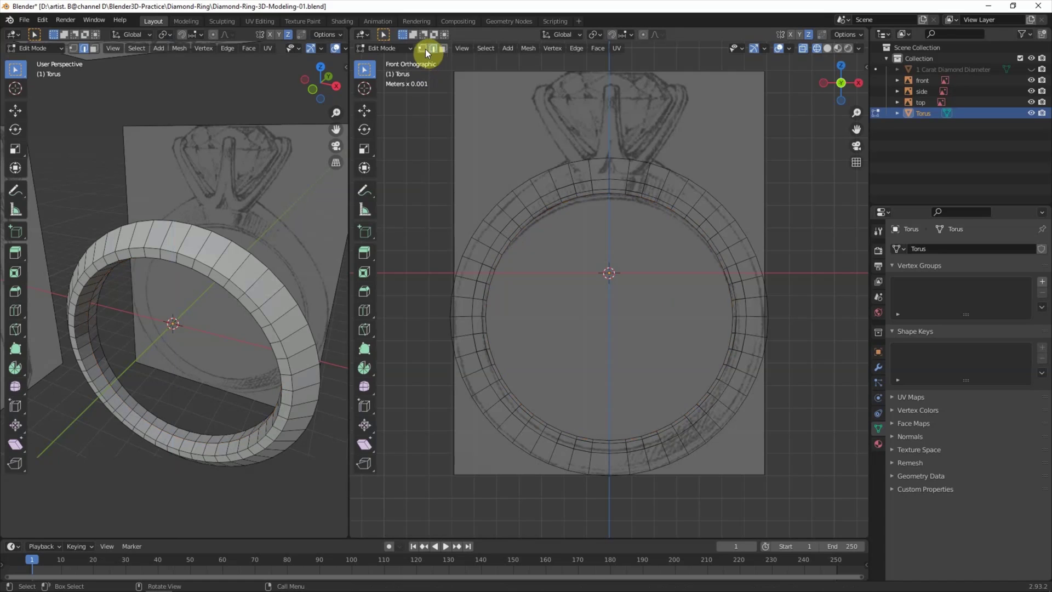
- Select the whole torus, shrink it to 0.974 and nudge it along Z
click(425, 49)
drag(433, 152, 796, 502)
key(s)
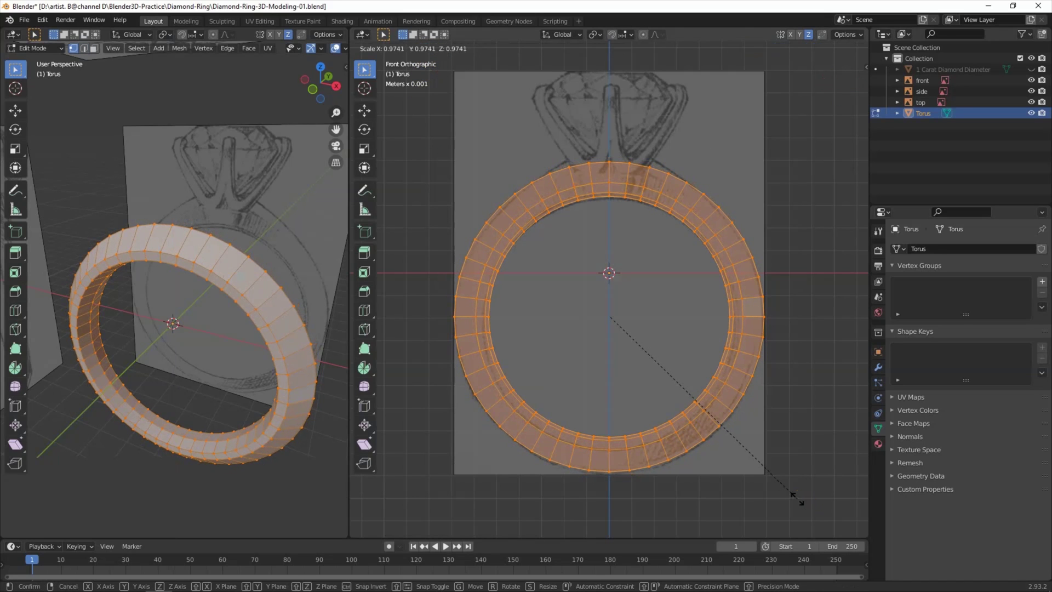
click(796, 499)
key(g)
key(z)
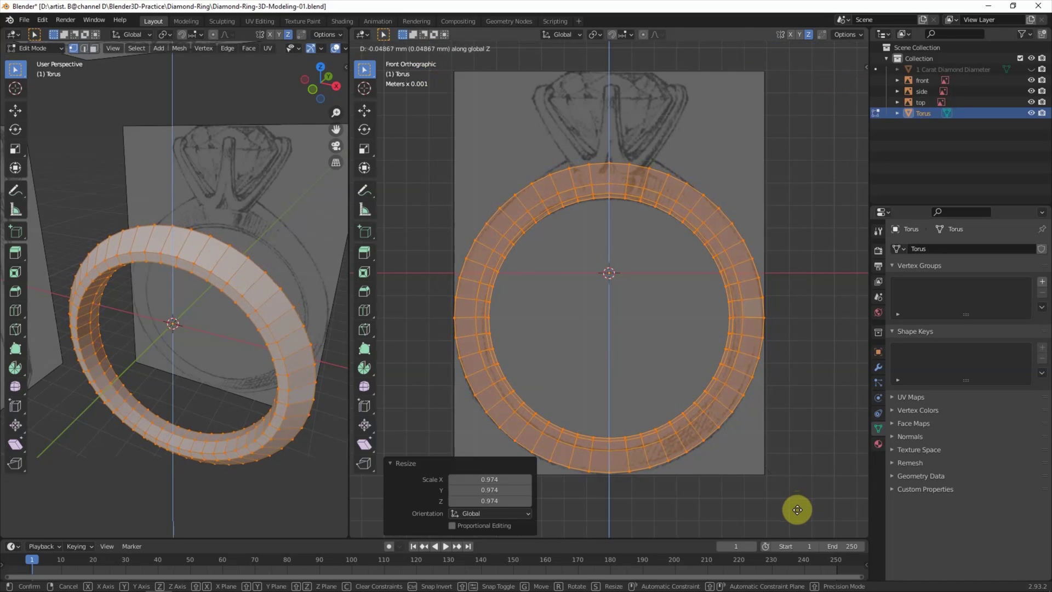
click(797, 509)
click(660, 293)
scroll(655, 262, up, 1)
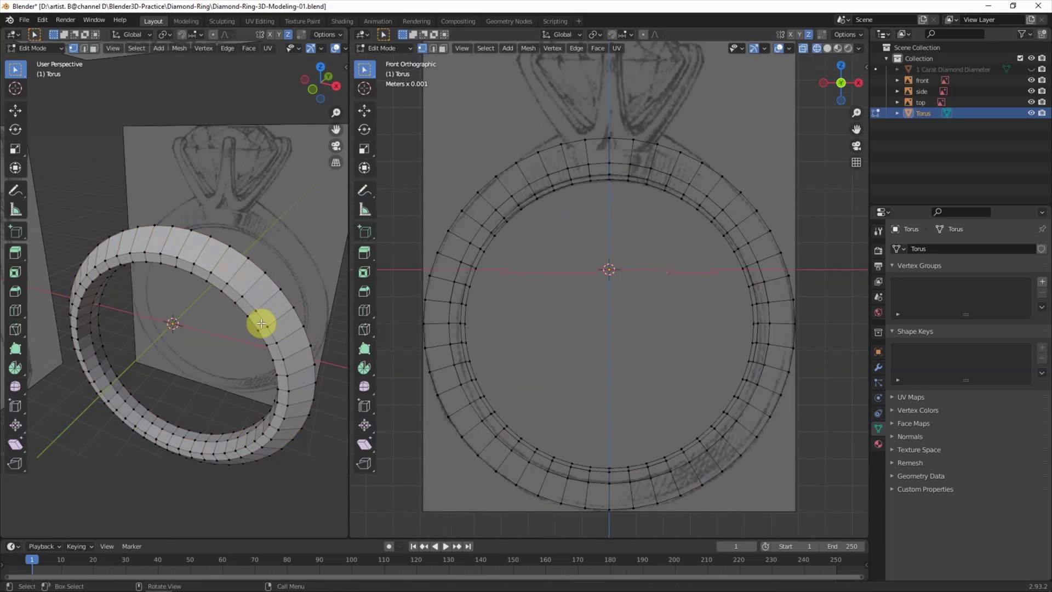
- Add a new loop cut around the band
click(72, 49)
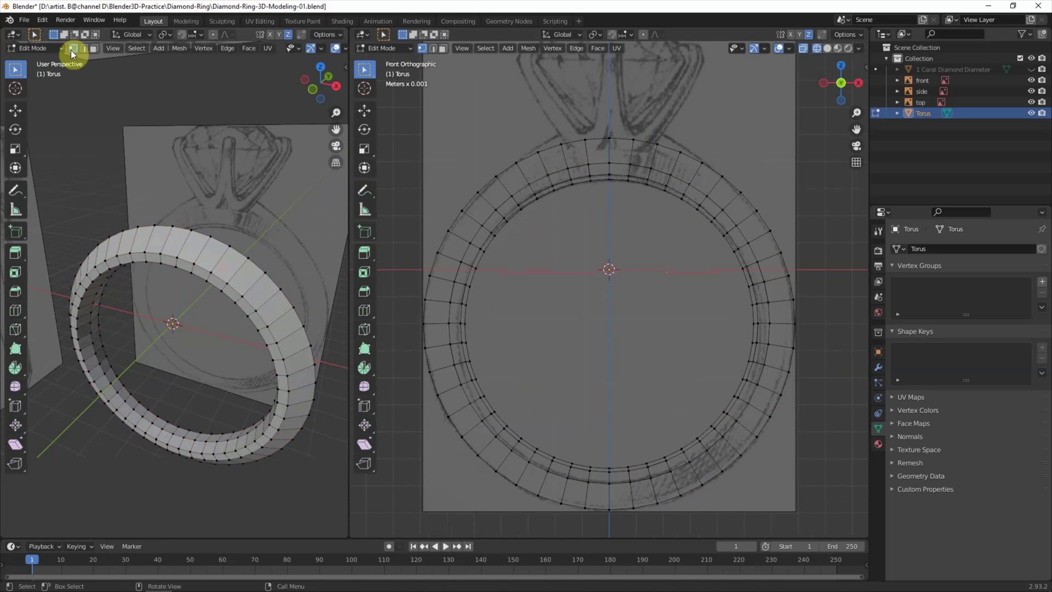
click(15, 311)
click(188, 235)
middle_drag(188, 235, 141, 301)
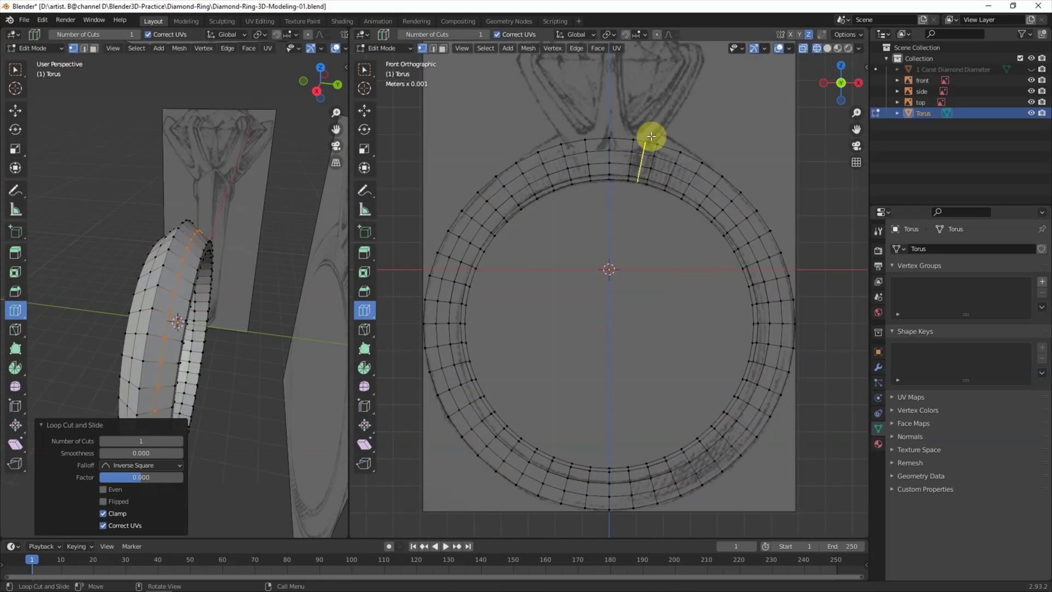
scroll(651, 136, up, 1)
shift+middle_drag(641, 181, 645, 246)
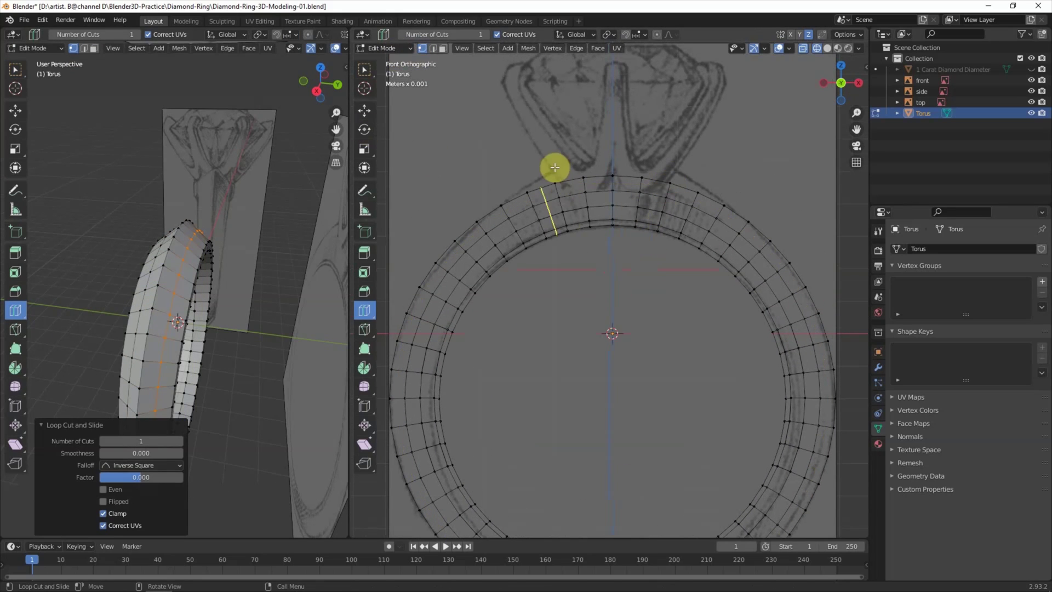
- Flatten the two top faces with a Z scale of 0 and lower them 0.135 mm
key(w)
click(586, 176)
drag(574, 163, 634, 195)
key(s)
key(z)
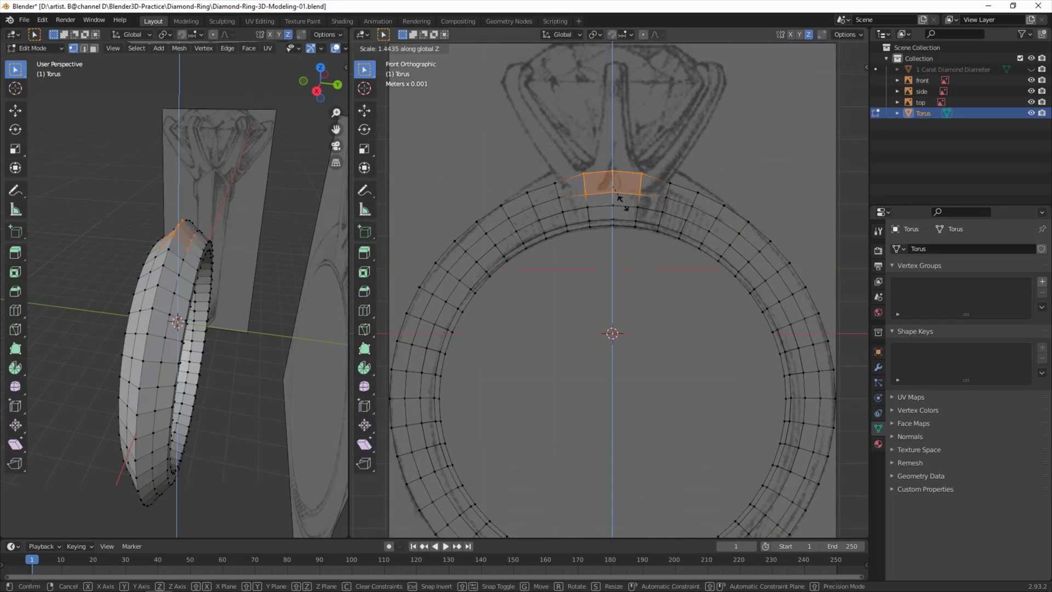
click(468, 430)
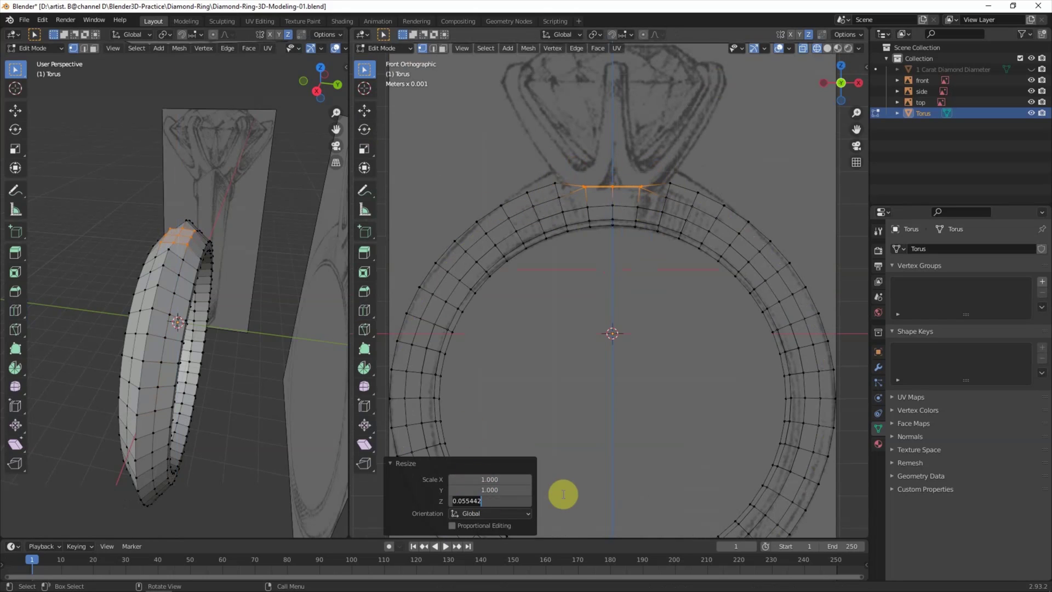
text(0.000)
key(g)
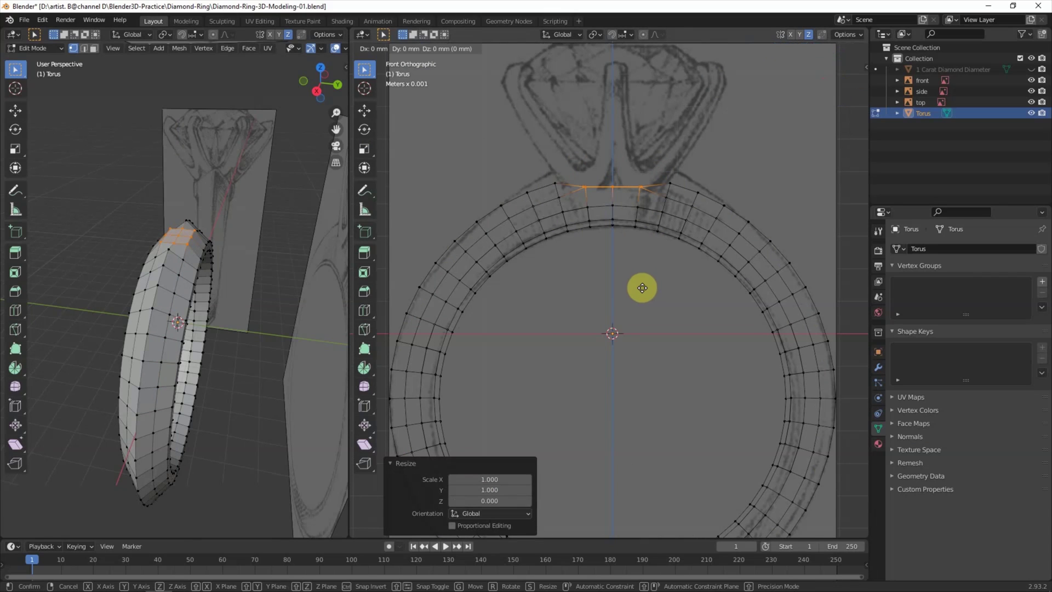
click(643, 286)
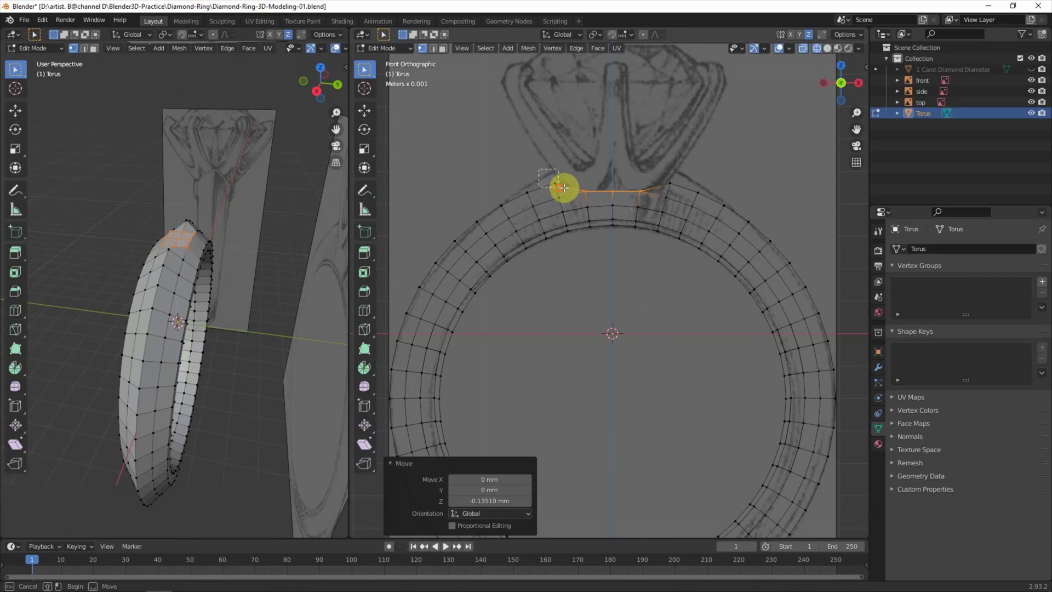
- Select the top corner and shoulder vertices beside the flat top
drag(538, 170, 558, 188)
shift+click(678, 192)
shift+click(529, 193)
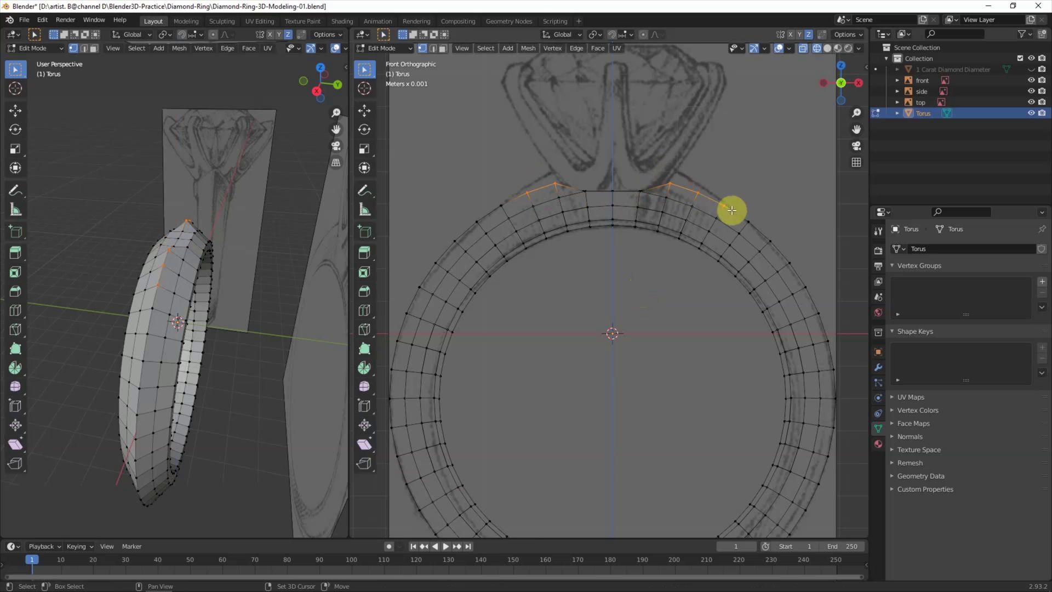
- Raise the selected shoulder vertices 0.37177 mm upward
shift+click(478, 222)
shift+click(736, 196)
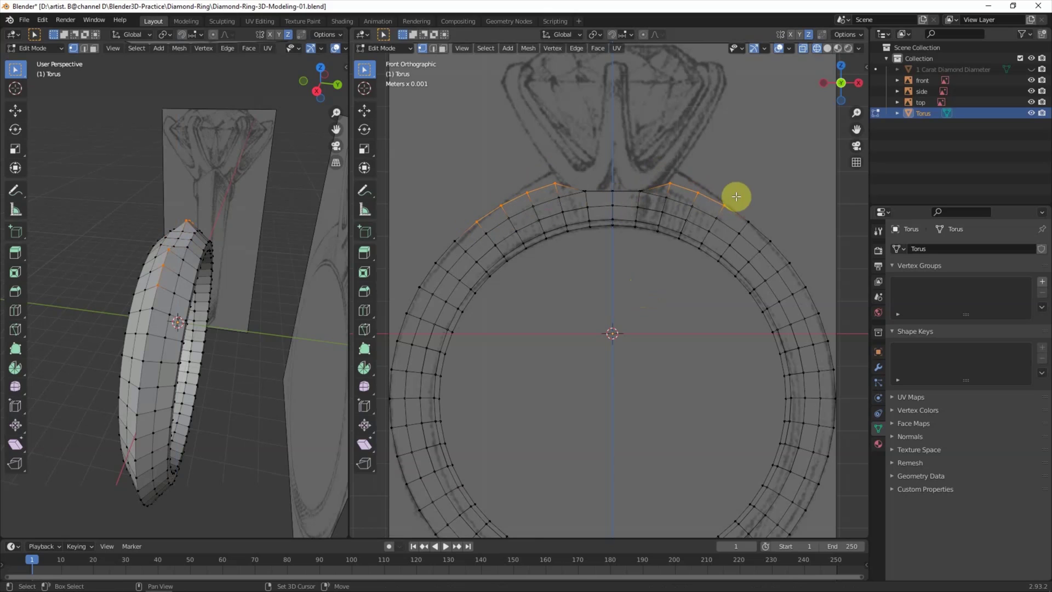
key(g)
click(772, 211)
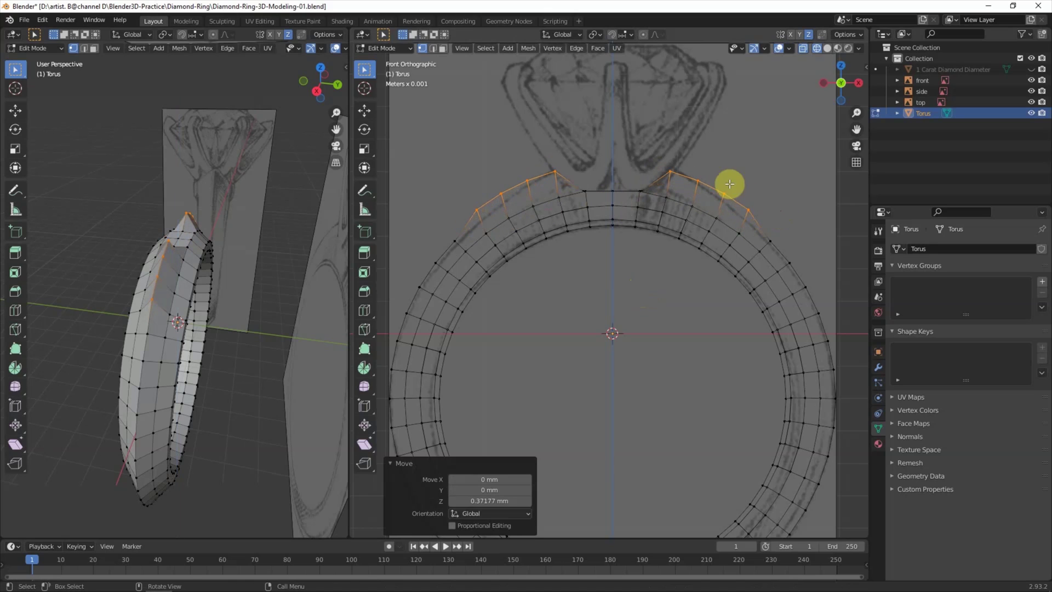
key(g)
key(z)
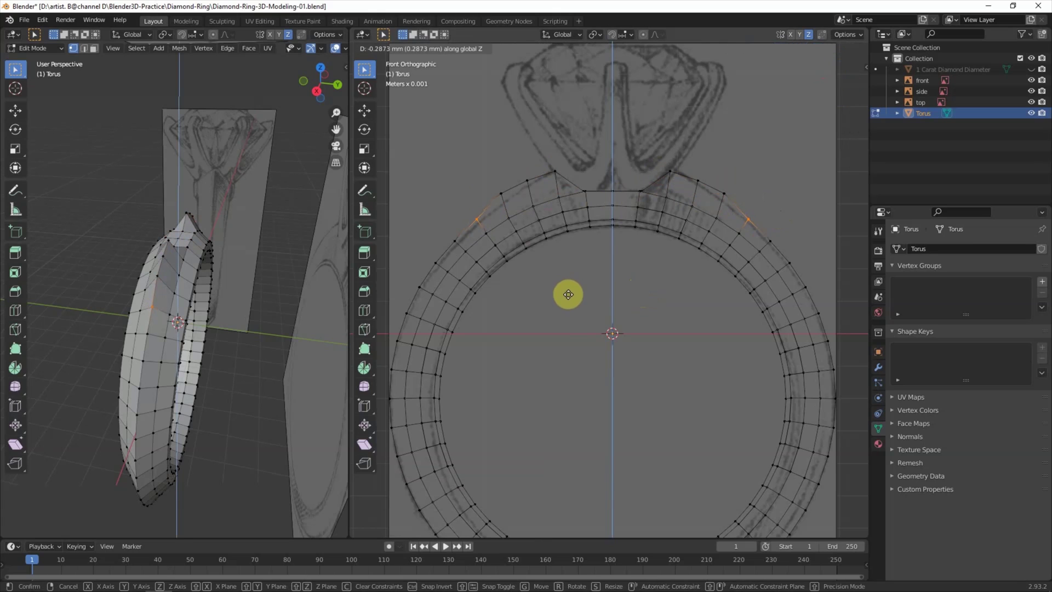
click(568, 294)
- Raise two more left-right pairs of shoulder vertices along Z
click(503, 195)
shift+click(724, 198)
key(g)
key(z)
click(721, 213)
click(528, 184)
shift+click(696, 183)
key(g)
key(z)
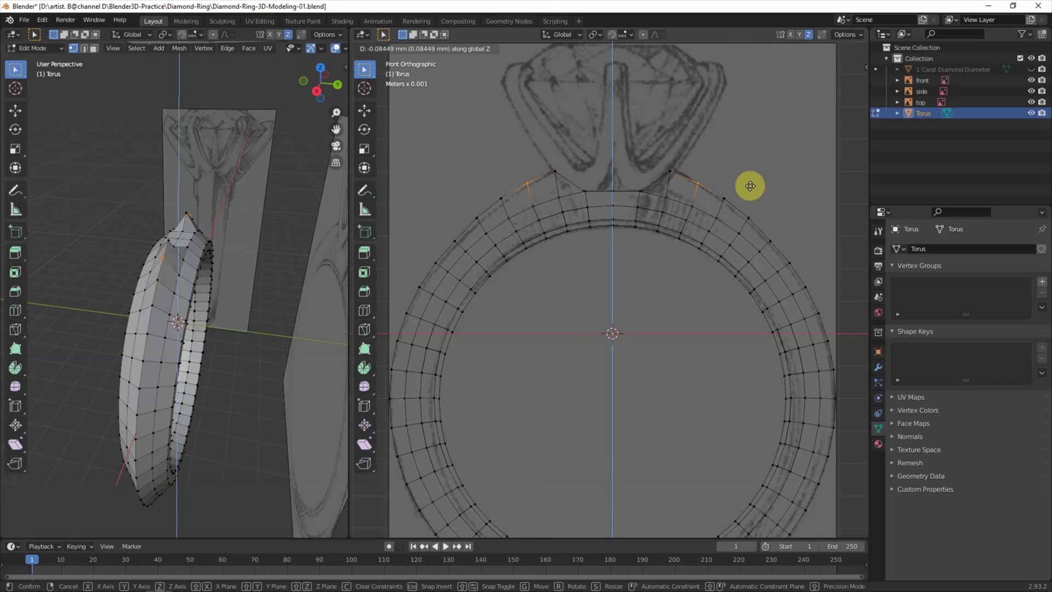
click(750, 186)
- Raise the four outer shoulder vertices along Z to match the sketch outline
click(501, 198)
shift+click(477, 218)
shift+click(724, 199)
shift+drag(738, 199, 757, 227)
key(g)
key(z)
click(790, 143)
click(639, 277)
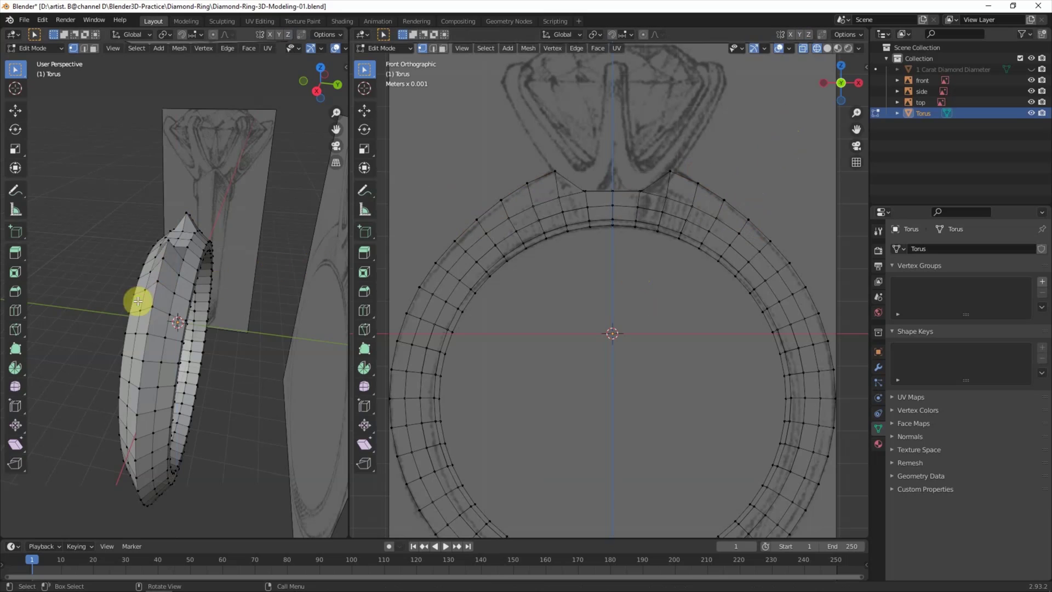
middle_drag(141, 298, 228, 312)
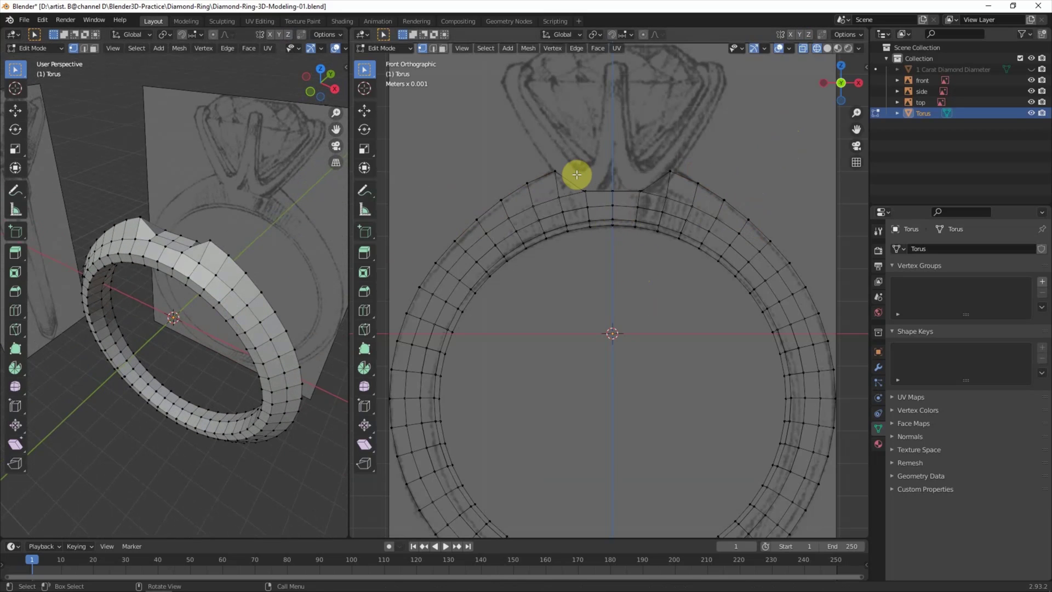
- Select the band's flat-top vertices and scale them wider
drag(577, 174, 646, 196)
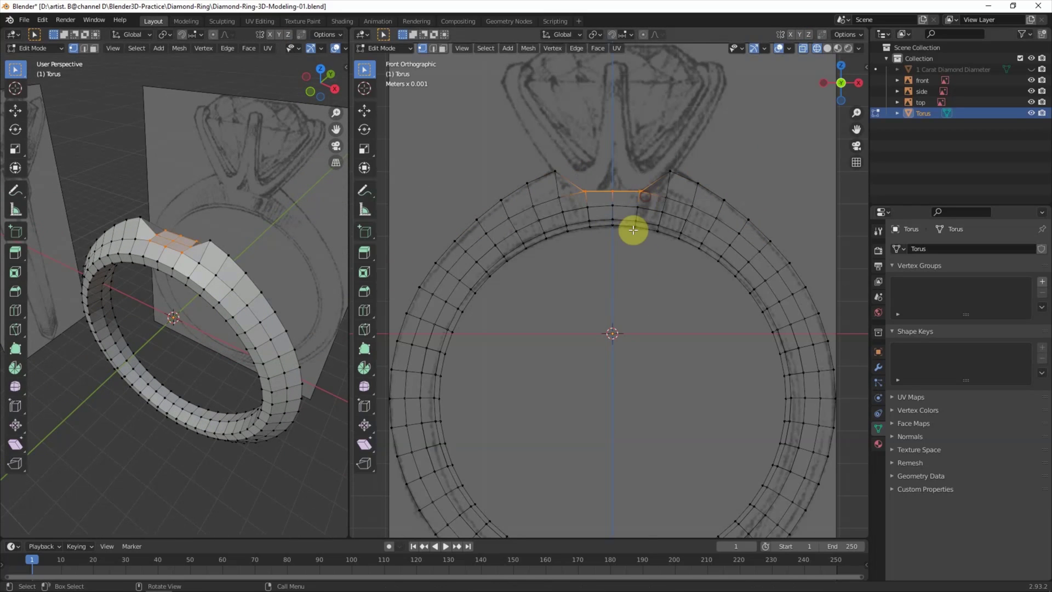
middle_drag(165, 246, 183, 235)
key(s)
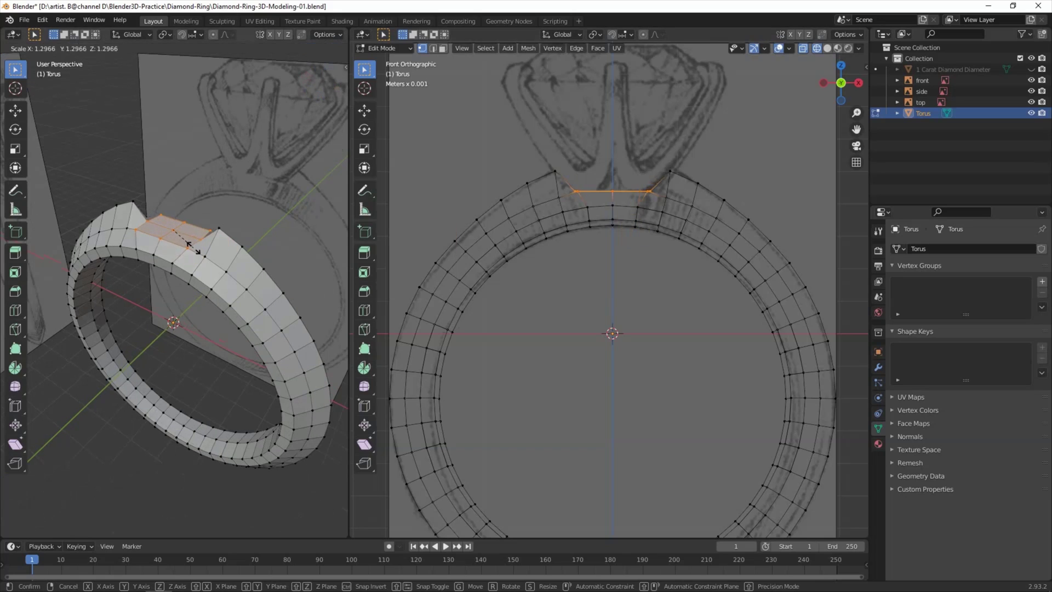
click(197, 247)
- Spread the two peak vertices apart with a 1.129 scale
drag(544, 148, 685, 184)
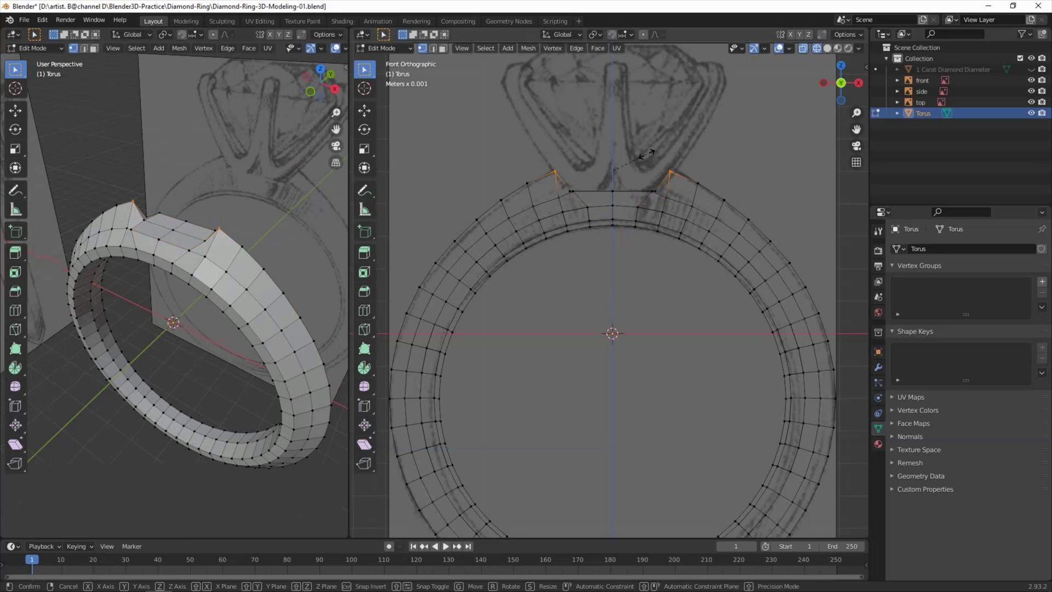
key(s)
click(655, 161)
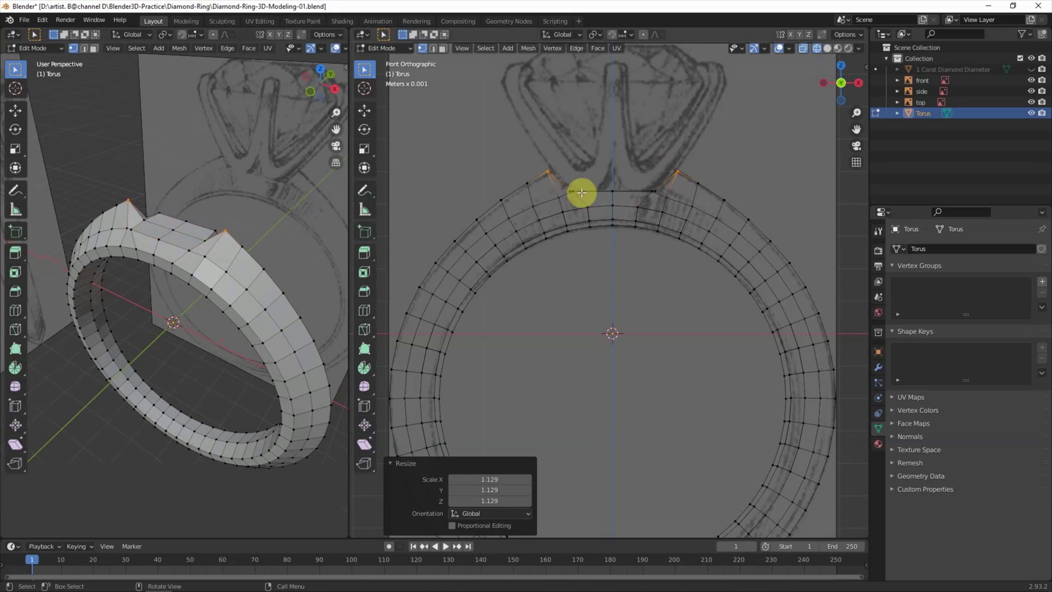
- Cut a new edge loop across the top of the ring
click(13, 310)
click(154, 237)
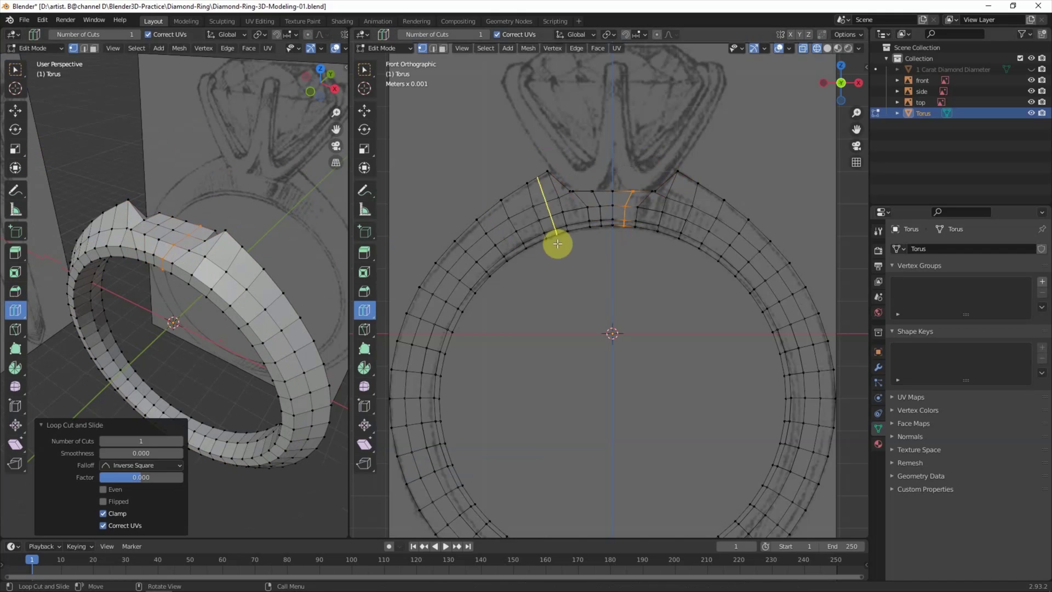
click(364, 69)
scroll(536, 160, up, 2)
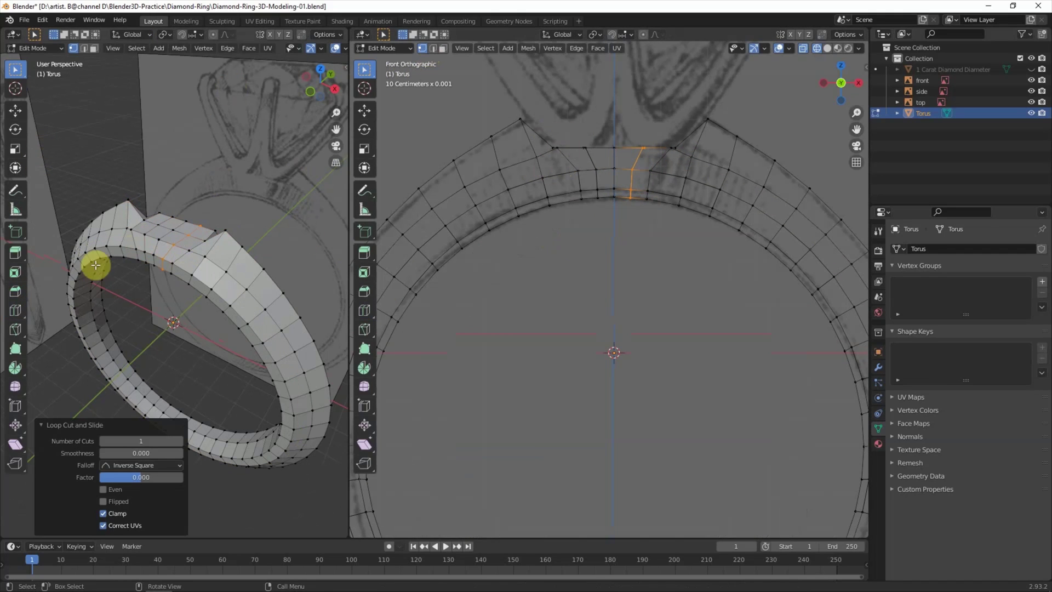
- Adjust near clipping to inspect the ring top, select a top edge, and view from above
mouse_move(150, 261)
middle_down()
mouse_move(133, 228)
mouse_move(141, 237)
middle_up()
click(344, 67)
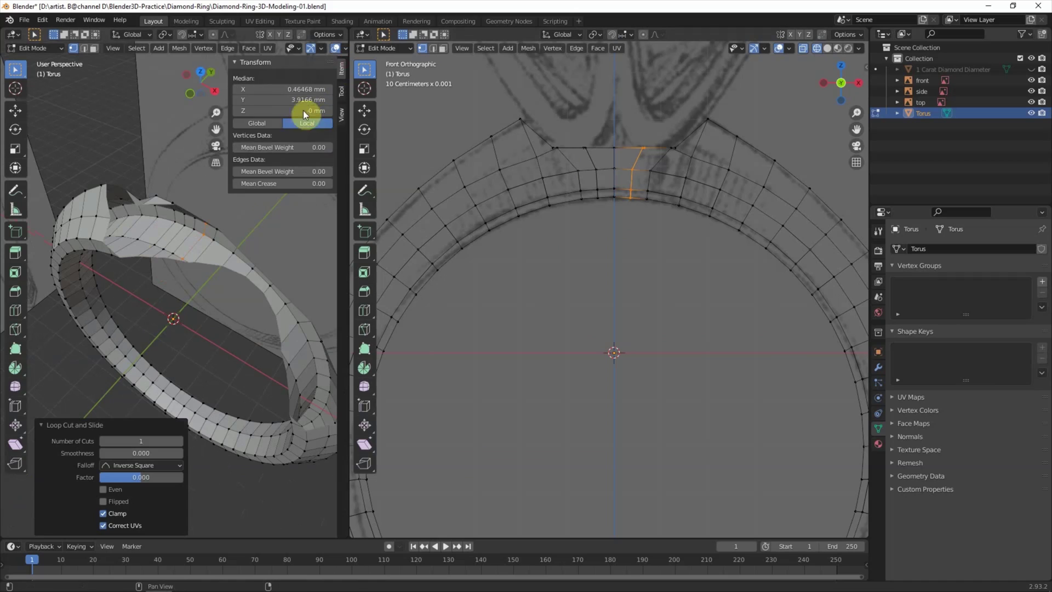
drag(298, 89, 298, 90)
key(n)
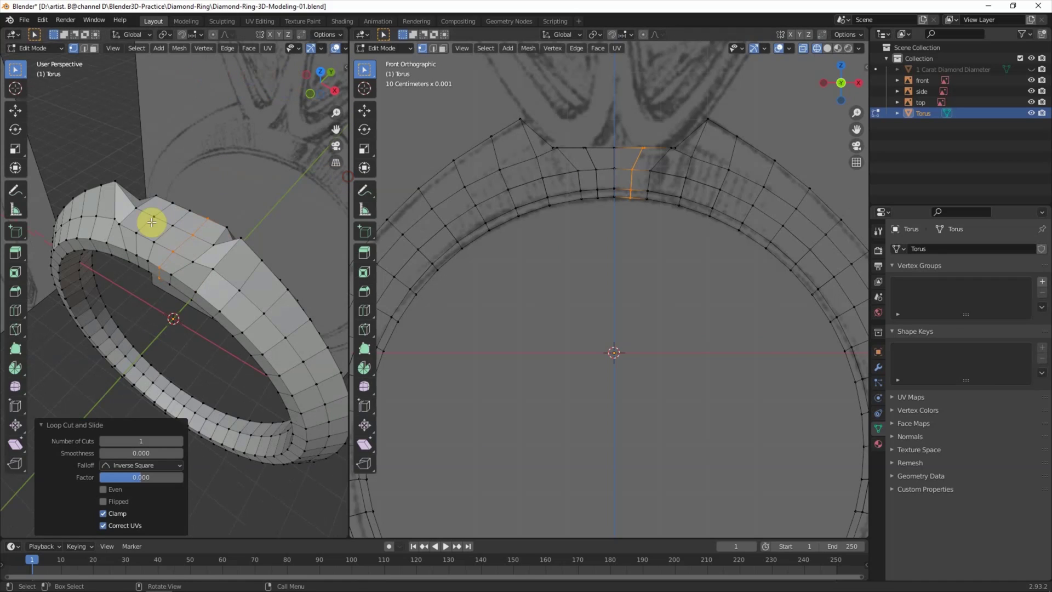
click(138, 207)
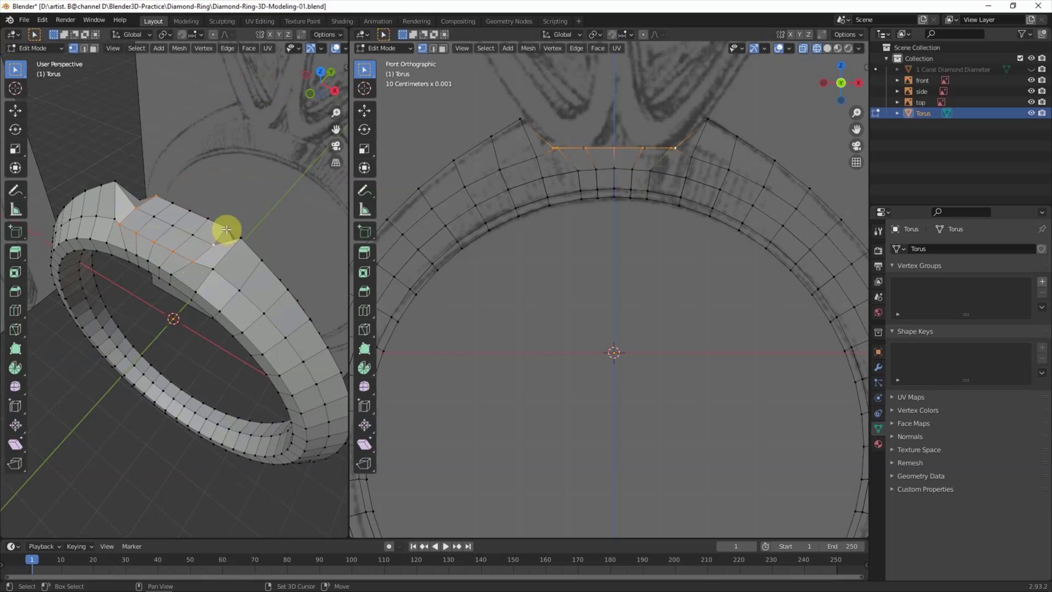
click(841, 66)
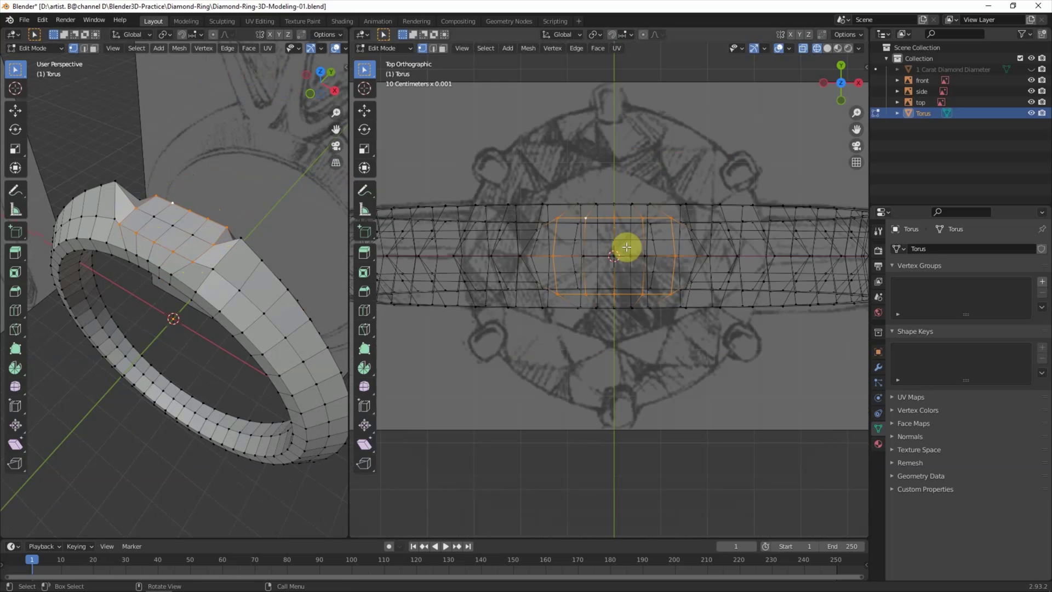
- Round the top vertices into a perfect circle with To Sphere at factor 1.000
click(501, 47)
mouse_move(547, 61)
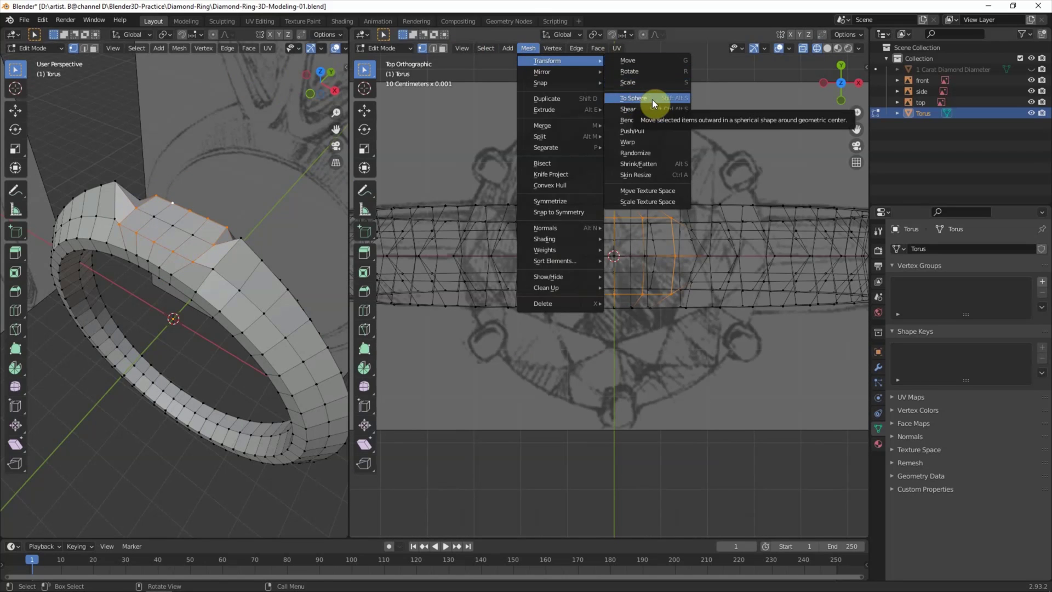
click(652, 100)
click(485, 465)
drag(482, 511, 491, 513)
key(shift+alt+s)
click(459, 299)
- Enlarge the vertex circle by about 1.298 and set the near clipping distance
key(s)
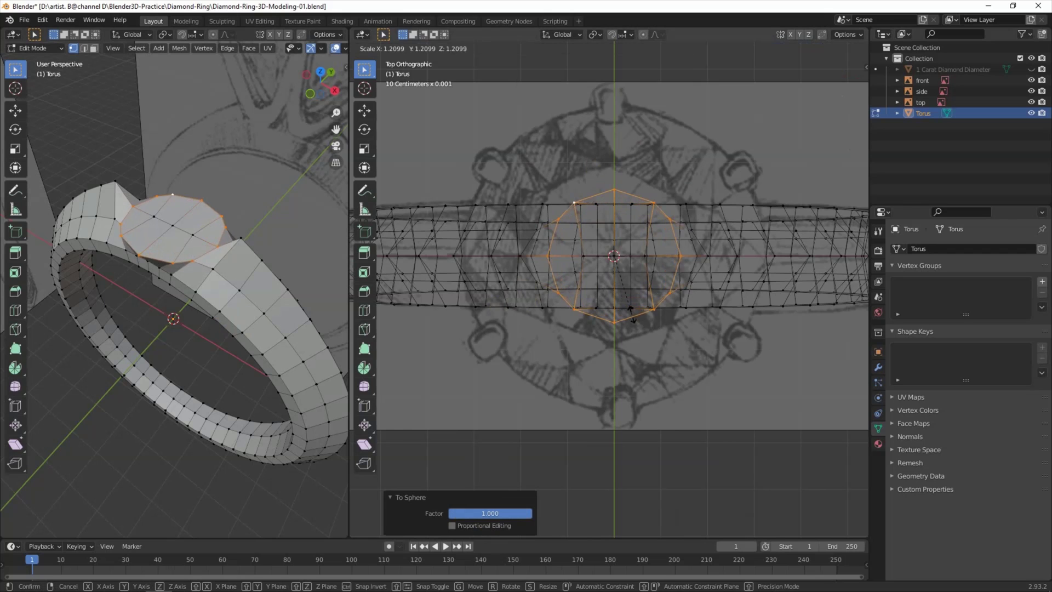
click(636, 316)
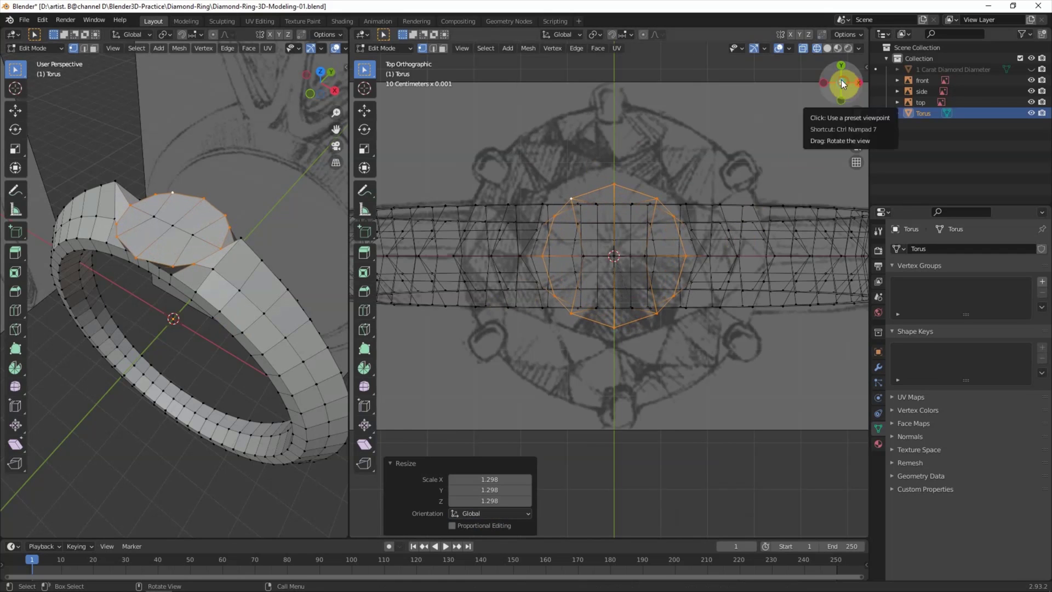
drag(838, 85, 829, 114)
click(867, 70)
key(Return)
- Turn off see-through display and view the ring from the front
drag(751, 160, 877, 155)
key(shift+z)
mouse_move(660, 237)
middle_down()
mouse_move(710, 236)
mouse_move(686, 223)
mouse_move(711, 234)
mouse_move(700, 223)
mouse_move(698, 167)
middle_up()
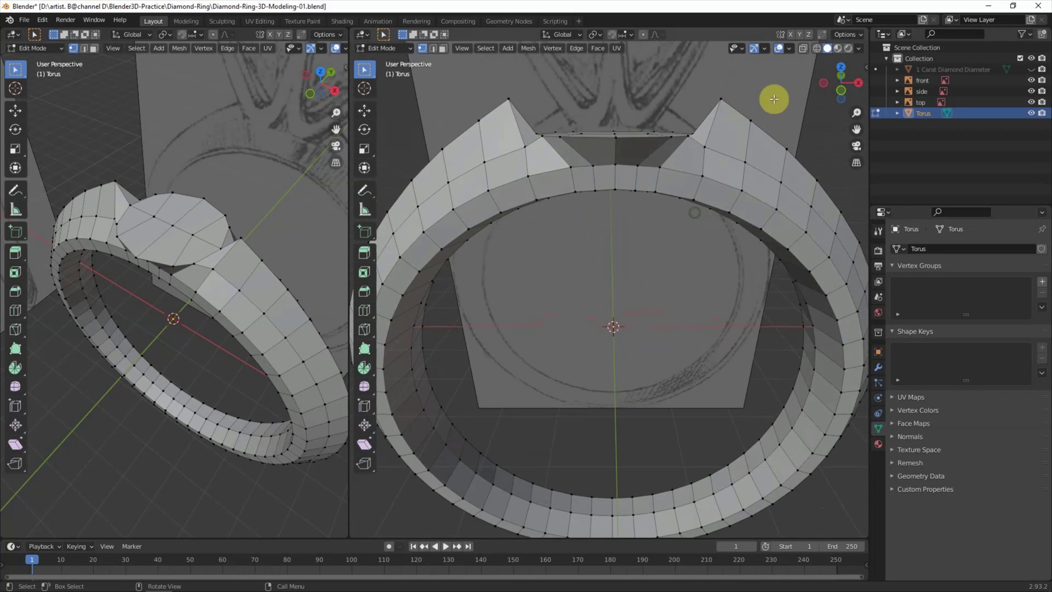
key(KP_1)
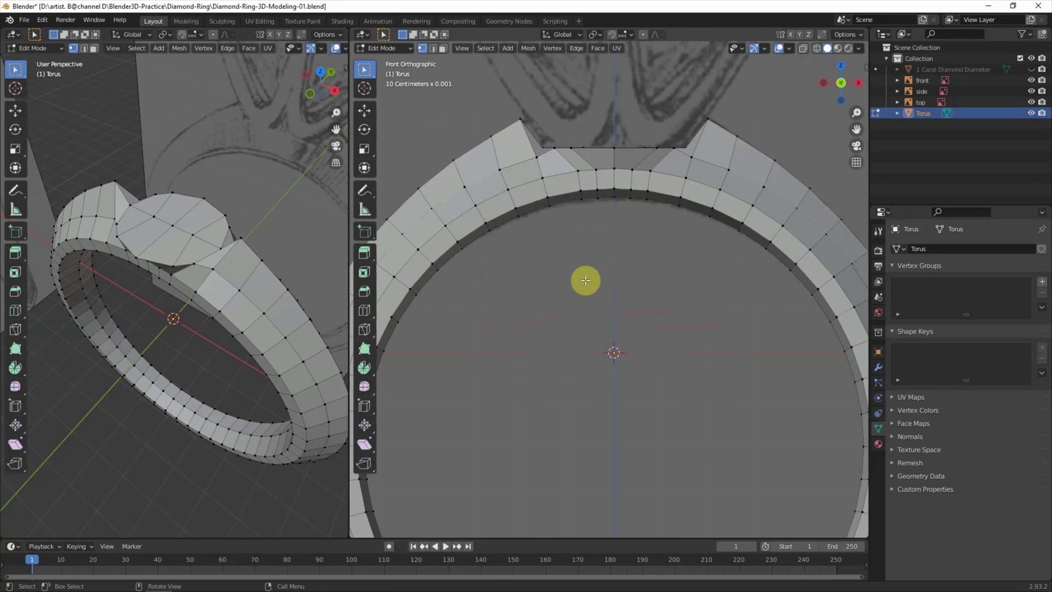
- Rename the Torus object to Ring in the Outliner
middle_drag(216, 339, 224, 304)
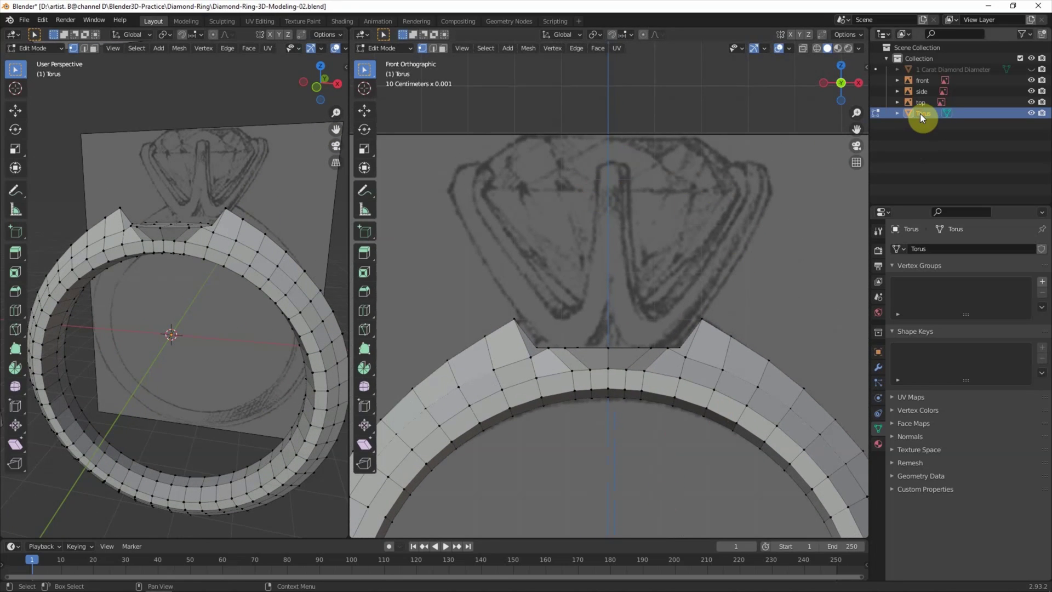
double_click(920, 114)
text(Ring)
key(Return)
- Add a cube mesh and name it Support
click(384, 48)
click(473, 49)
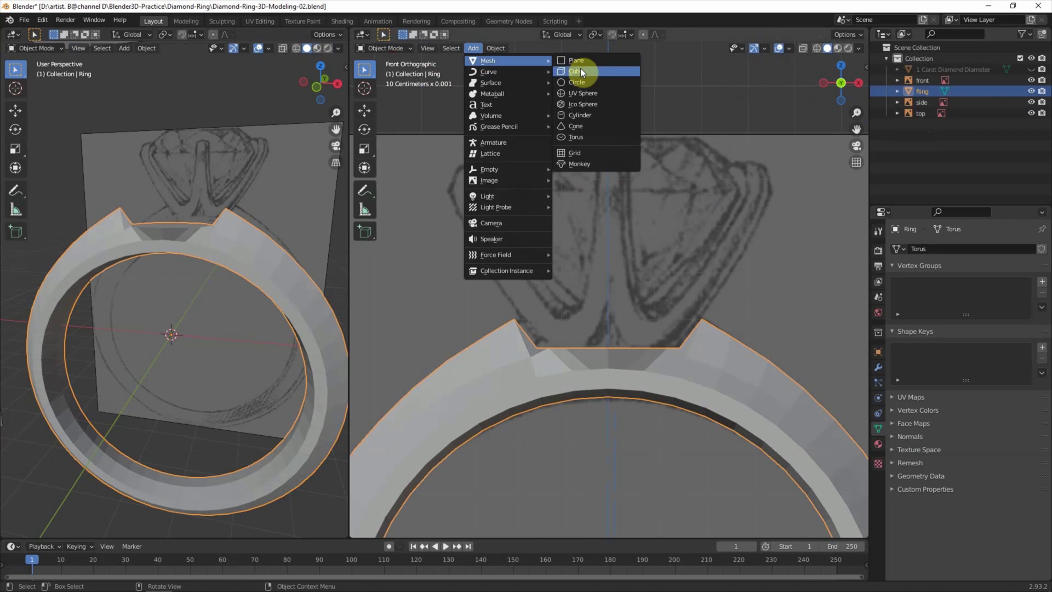
click(580, 72)
double_click(923, 80)
text(Support)
key(Return)
click(383, 48)
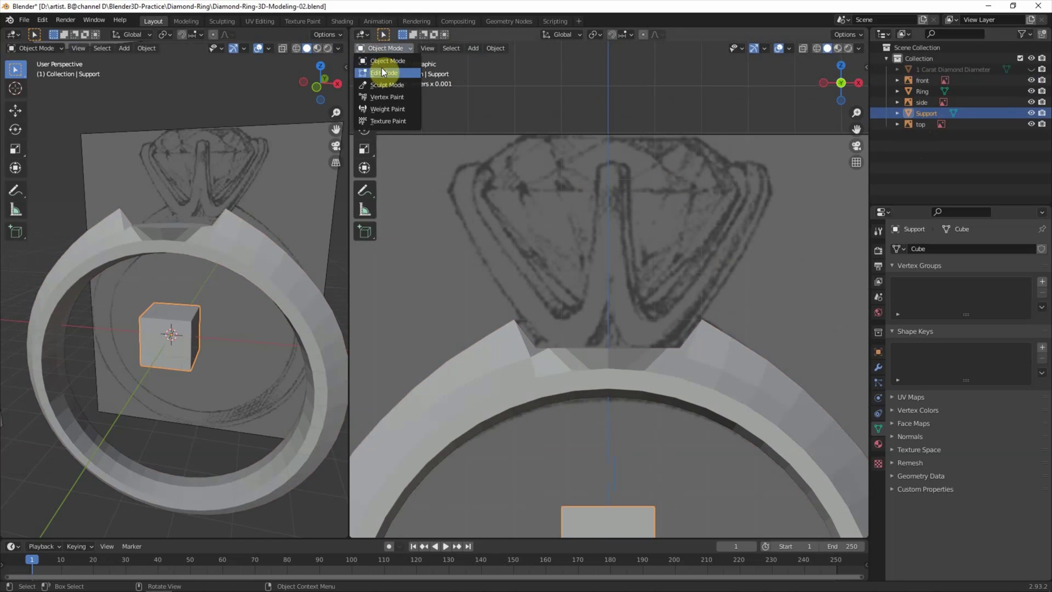
- Raise the Support cube along Z and shrink it to 0.388
key(g)
key(z)
click(611, 488)
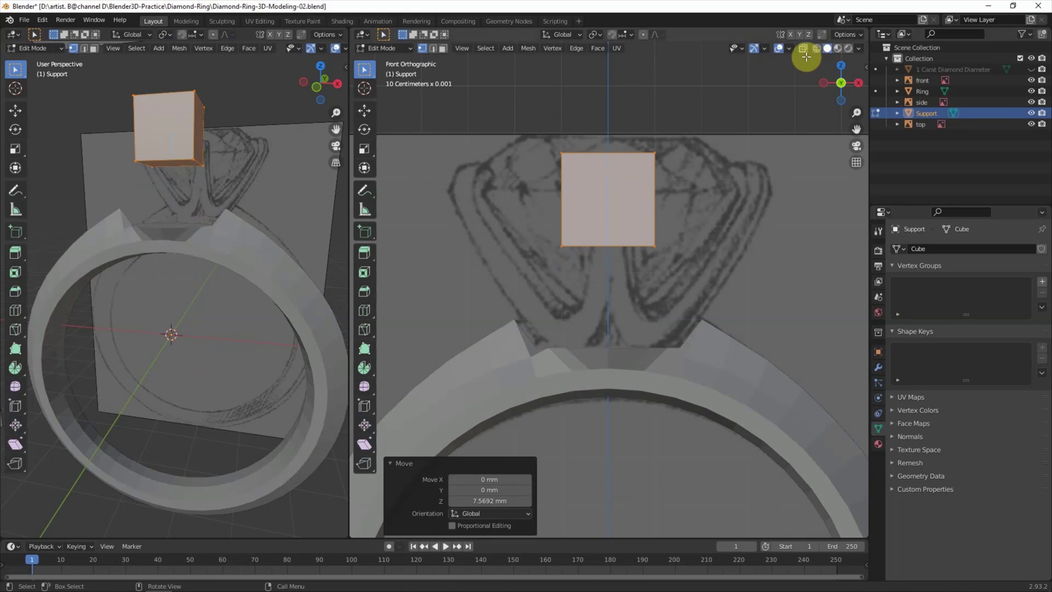
click(809, 49)
key(s)
click(705, 183)
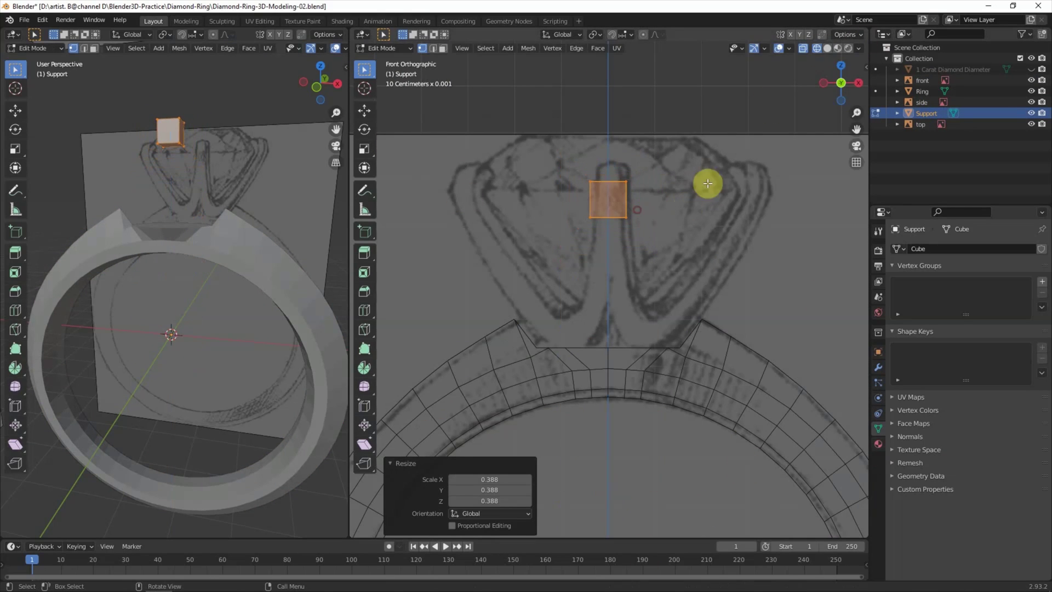
- In Right view, place the cube at the sketched prong's top and stretch its bottom down
click(824, 91)
key(g)
click(413, 192)
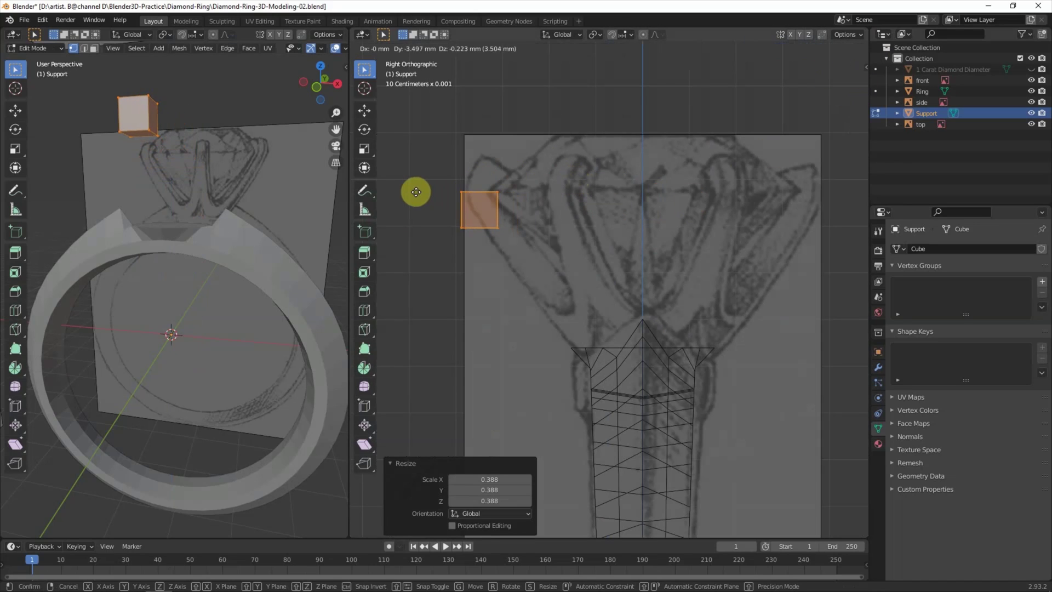
key(g)
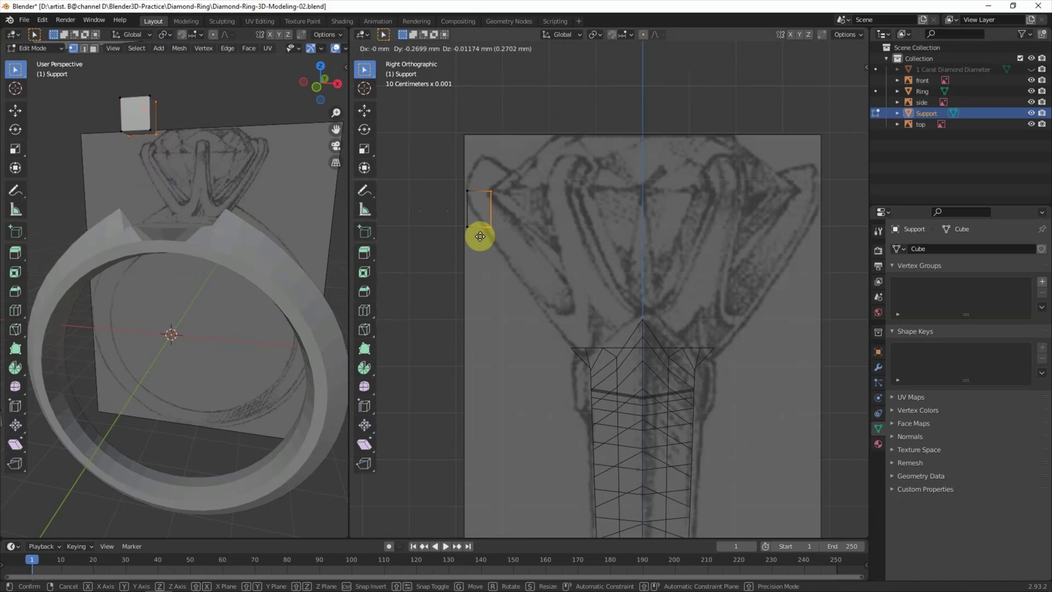
click(480, 236)
key(g)
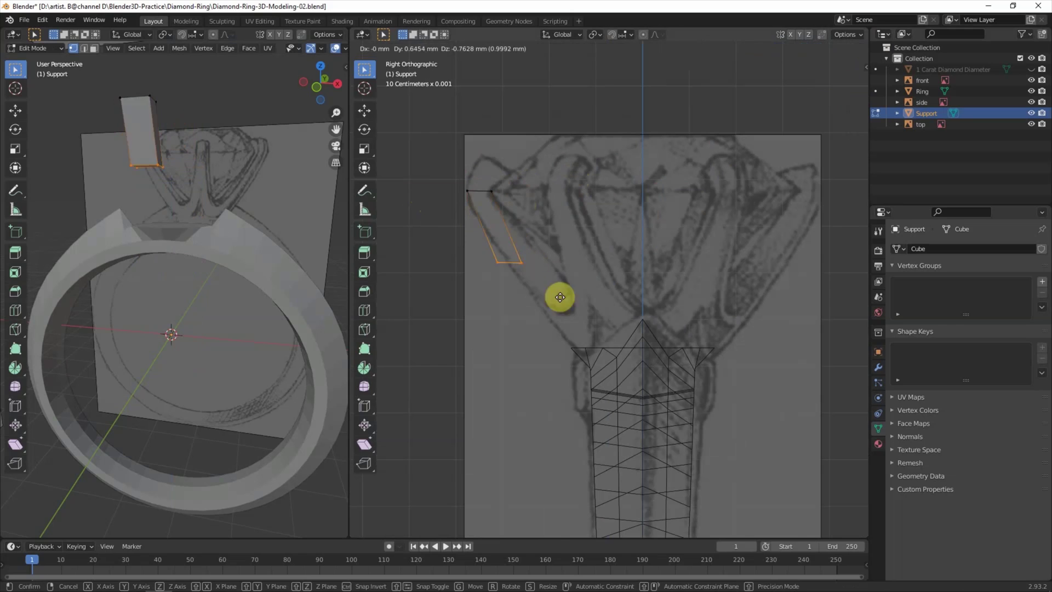
click(570, 322)
- Align the bar's lower vertices with the prong sketch, moving one along Y
click(556, 299)
key(g)
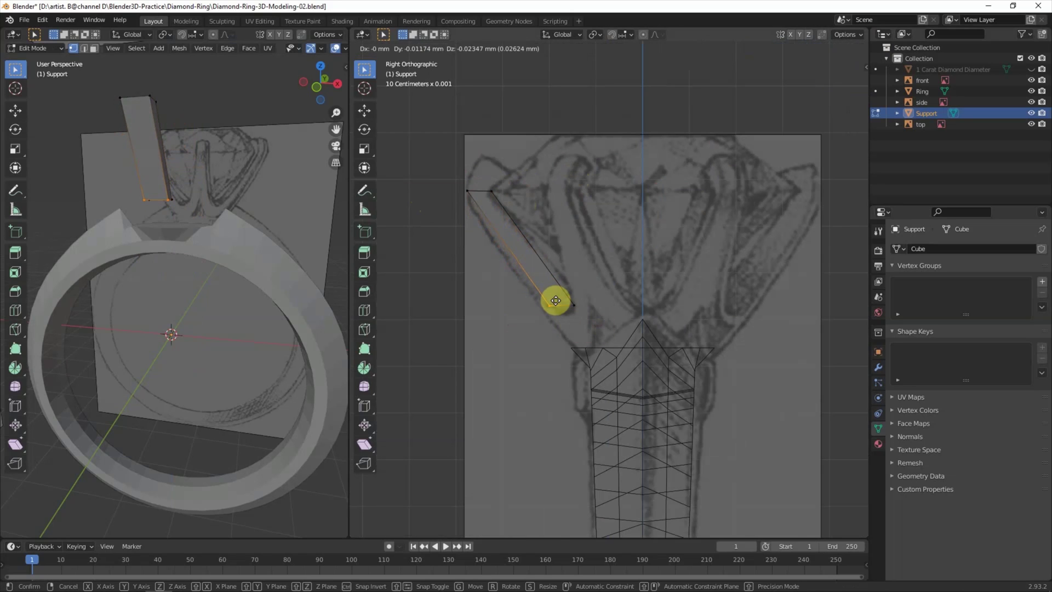
click(542, 299)
click(574, 305)
key(g)
key(y)
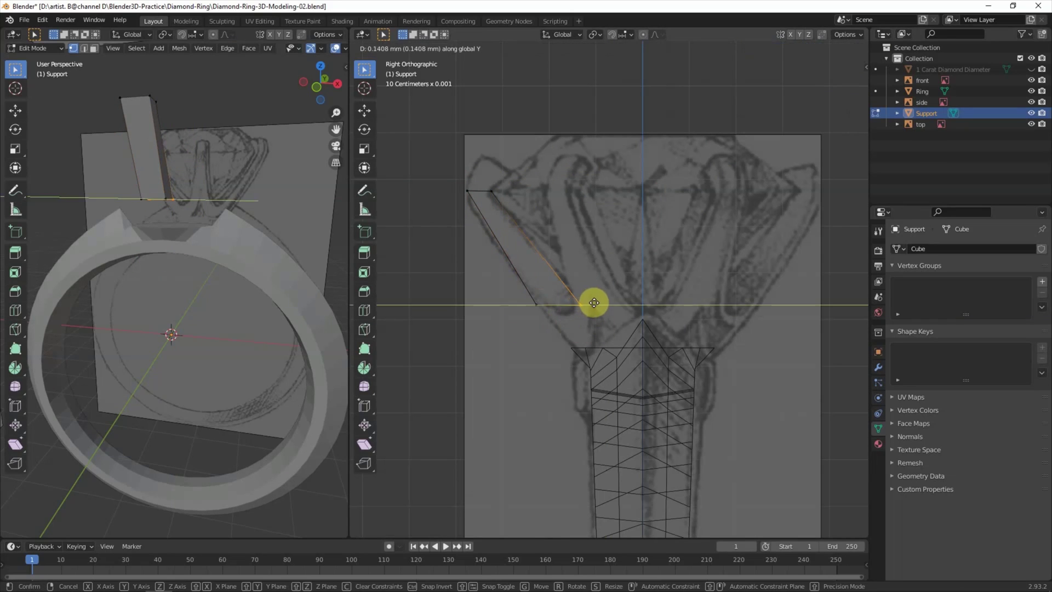
click(594, 302)
- Nudge the top edge vertices and select the prong's top face
click(493, 213)
key(g)
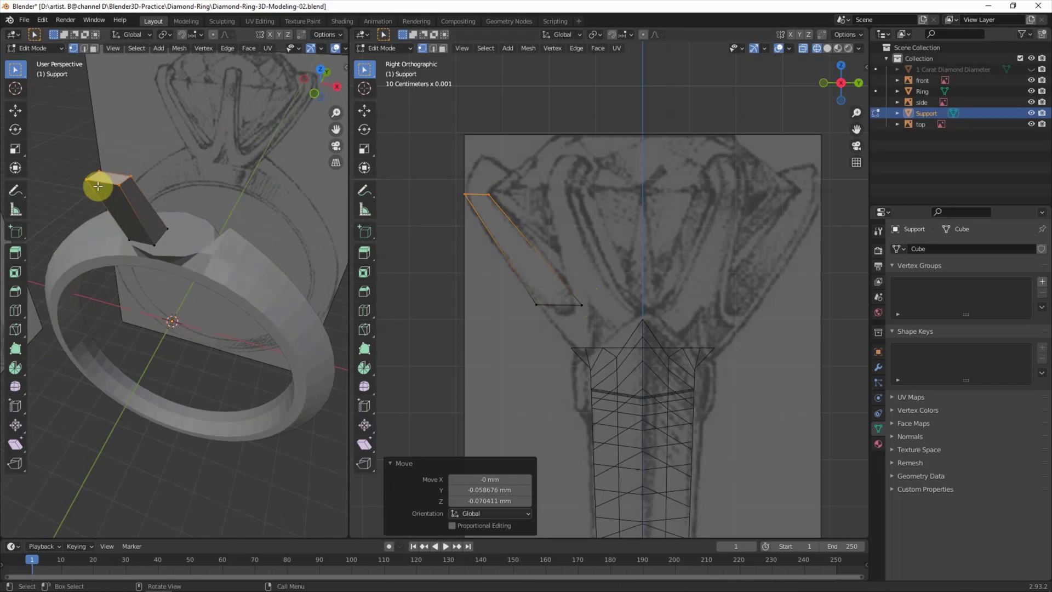
click(93, 48)
click(189, 171)
- Extrude the top face, then rotate, move, and resize the new section
right_click(129, 170)
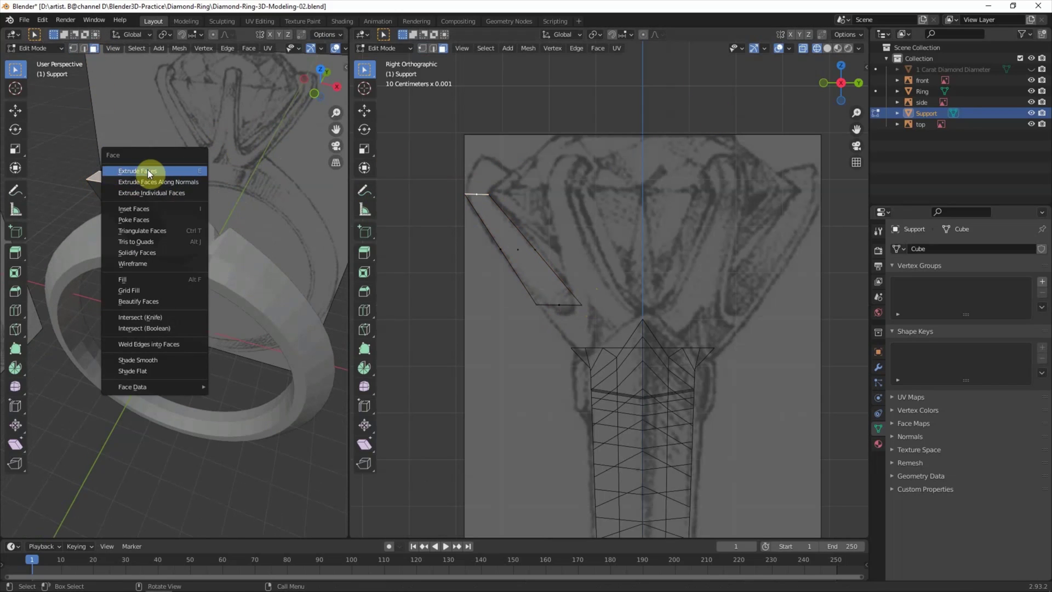
click(129, 170)
click(345, 142)
key(r)
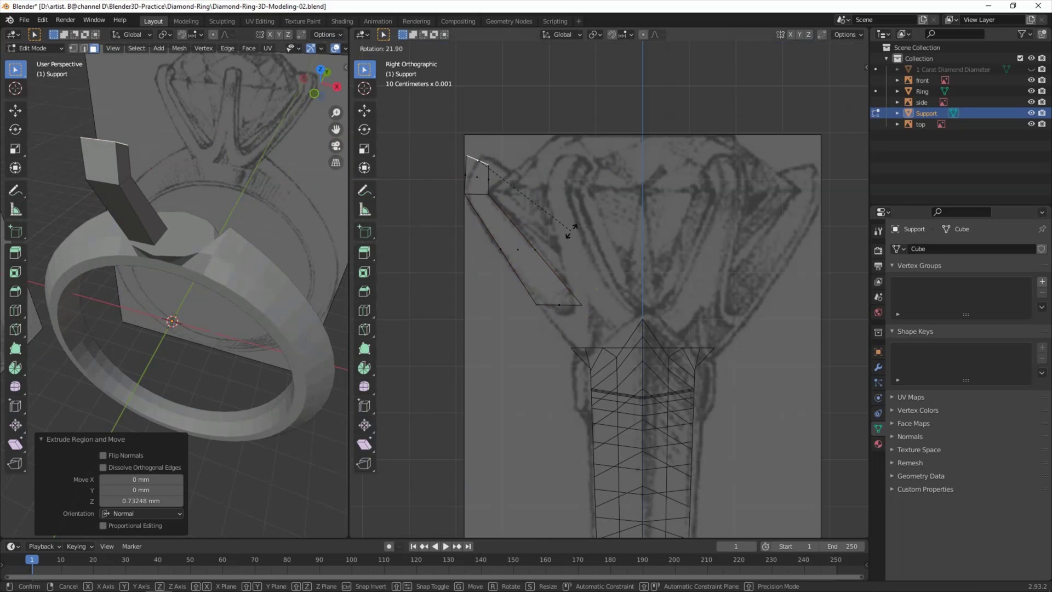
click(572, 232)
key(g)
click(589, 238)
key(s)
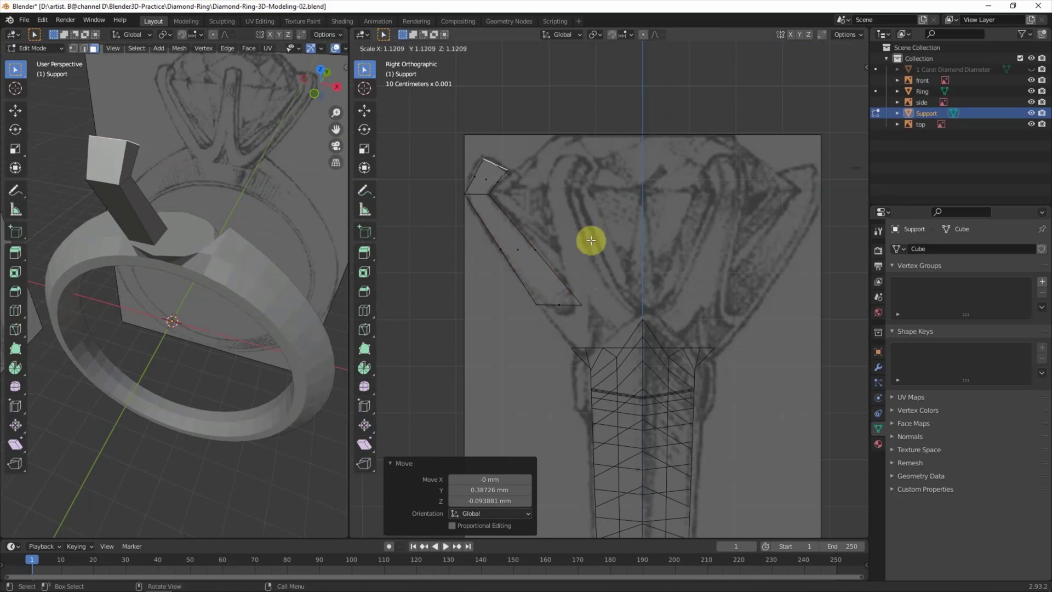
click(625, 262)
- In Front view, narrow the support's top vertices along X
click(824, 84)
key(b)
drag(554, 136, 655, 175)
click(422, 49)
key(s)
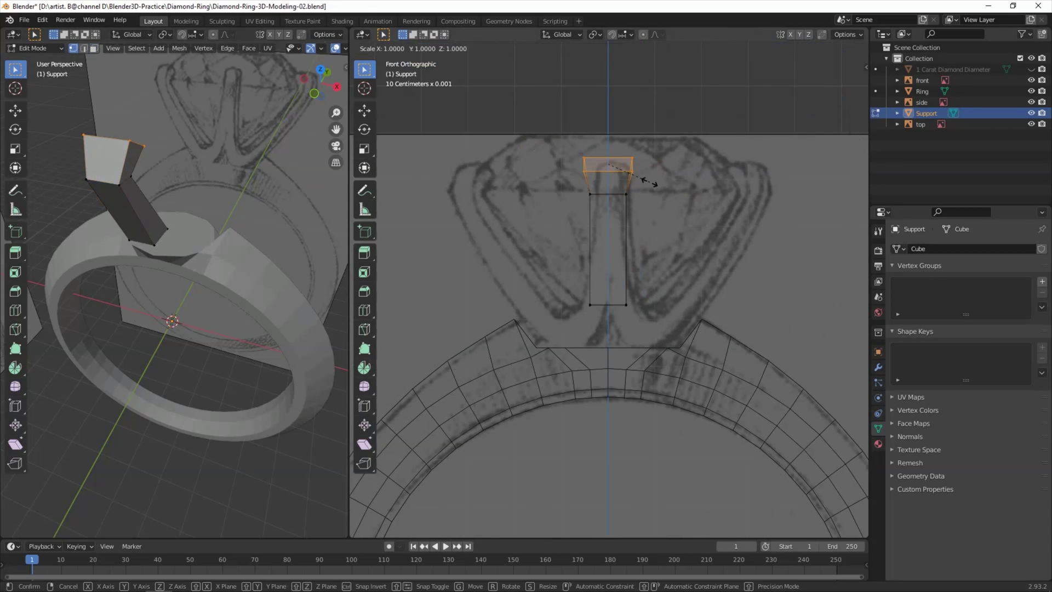
key(x)
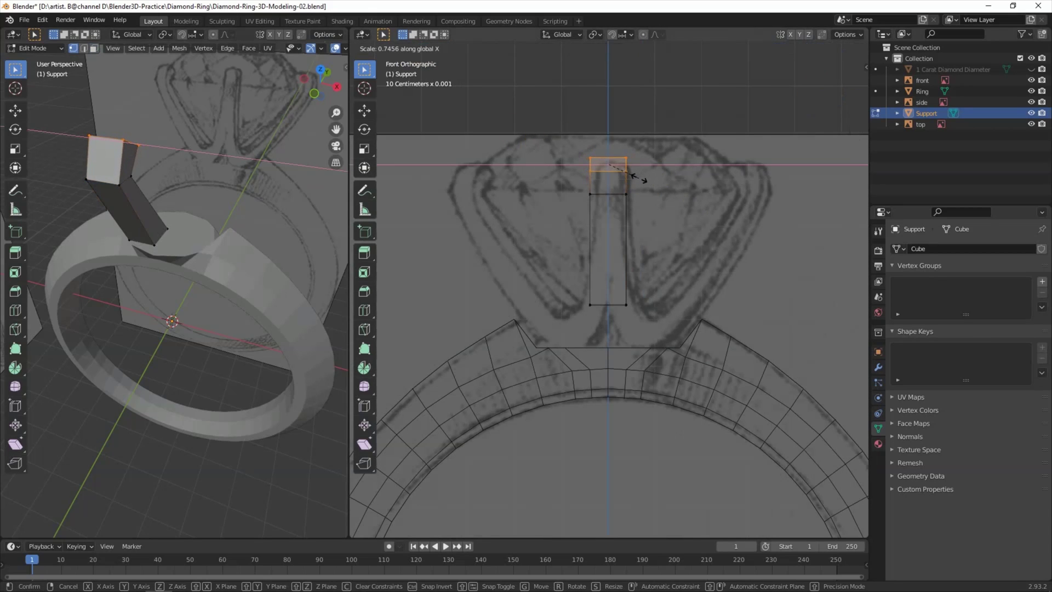
click(638, 178)
- Raise the support's bottom vertices vertically along Z
click(664, 303)
drag(564, 281, 646, 317)
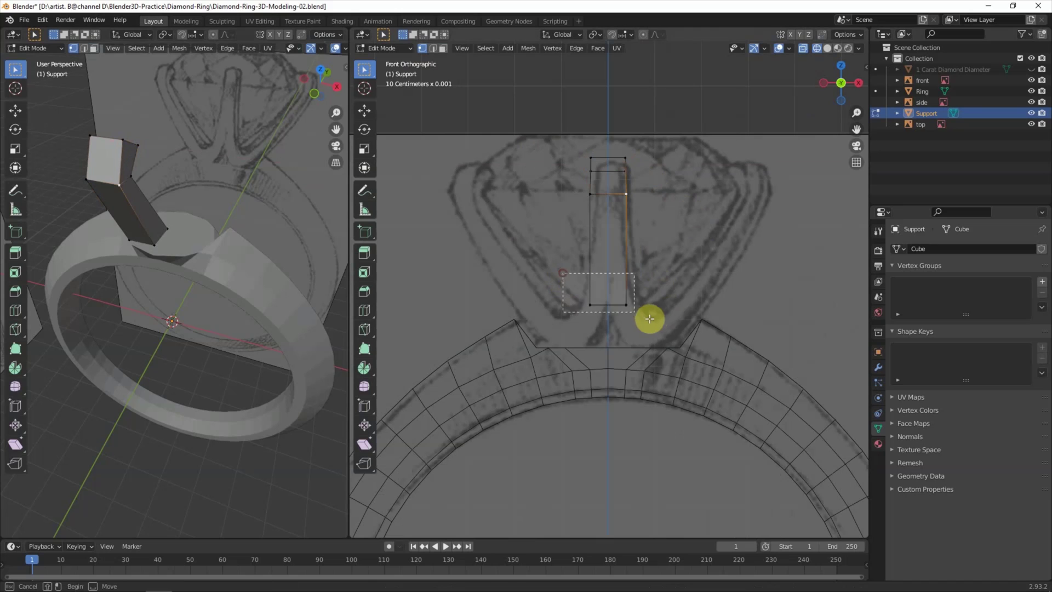
key(g)
key(z)
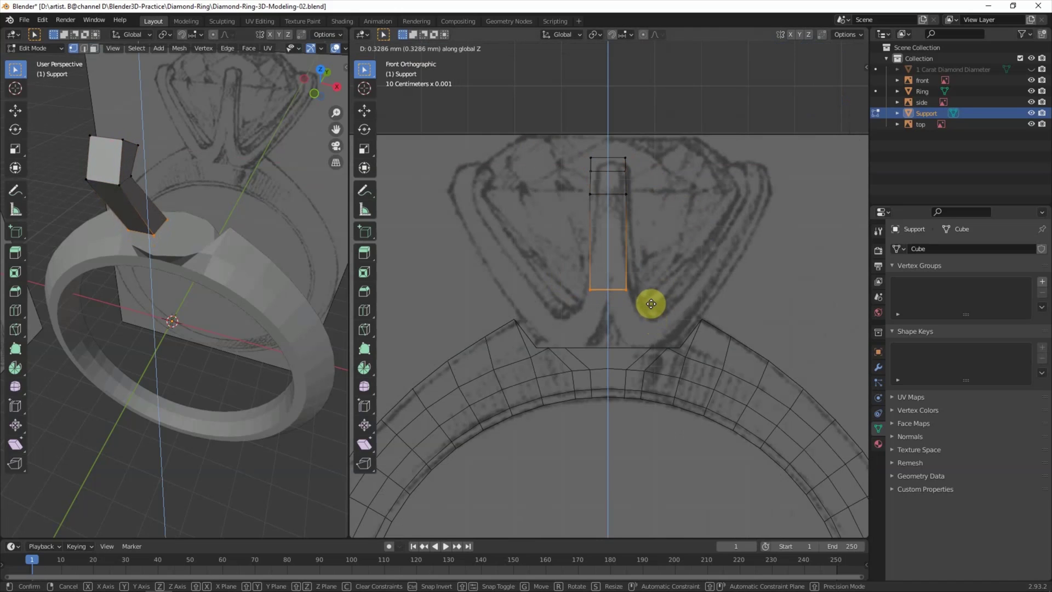
click(651, 304)
click(689, 207)
- Add a loop cut around the support
middle_drag(285, 284, 153, 176)
click(16, 310)
click(131, 222)
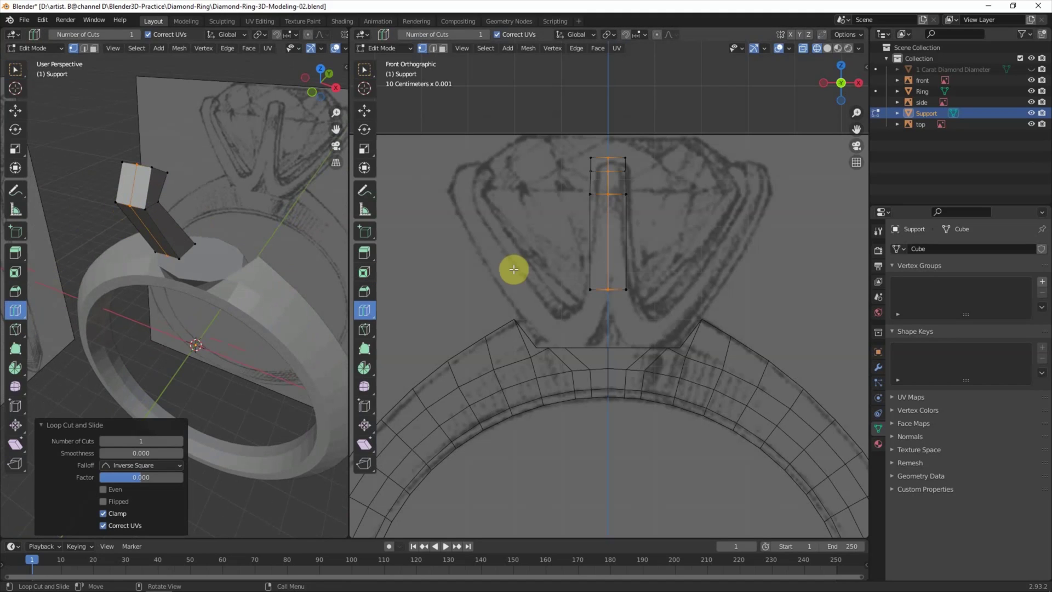
mouse_move(252, 257)
middle_down()
mouse_move(188, 228)
mouse_move(136, 78)
middle_up()
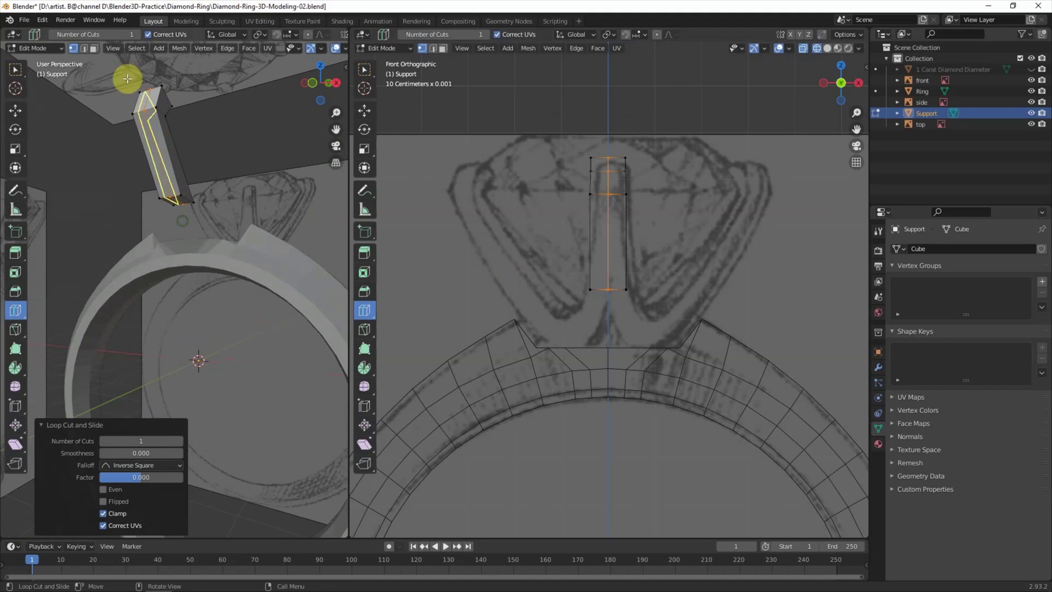
key(w)
click(64, 127)
- Extrude the support's bottom face along its normals and reposition it
click(178, 200)
middle_drag(188, 205, 187, 226)
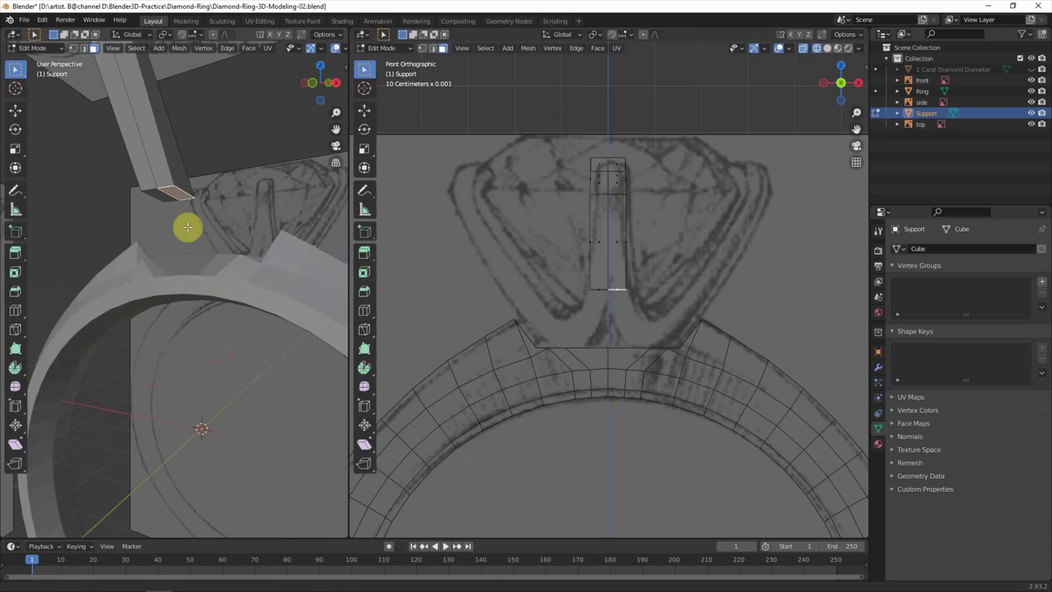
right_click(205, 229)
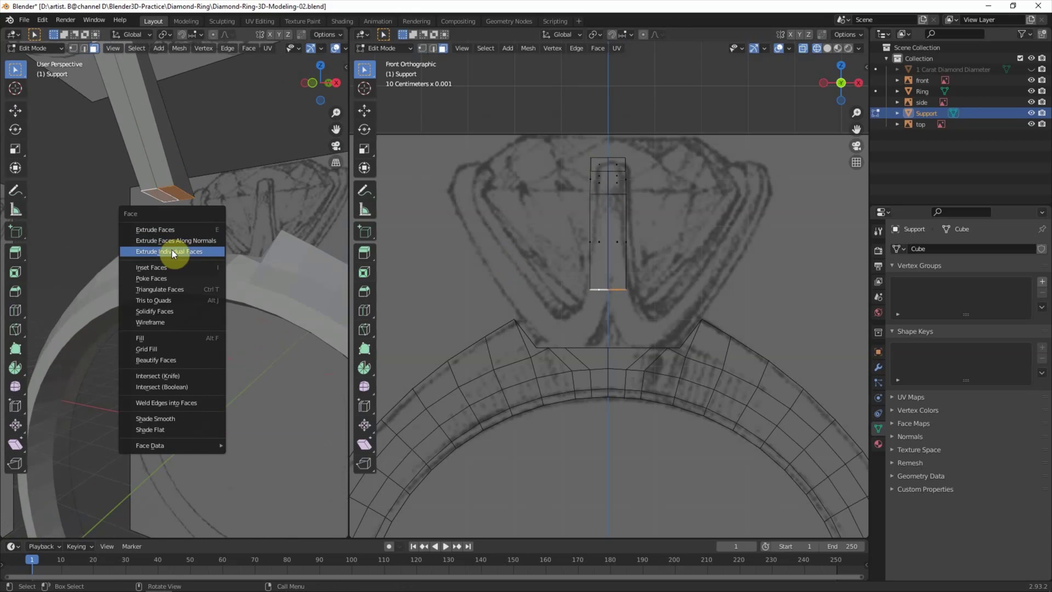
click(172, 249)
click(312, 251)
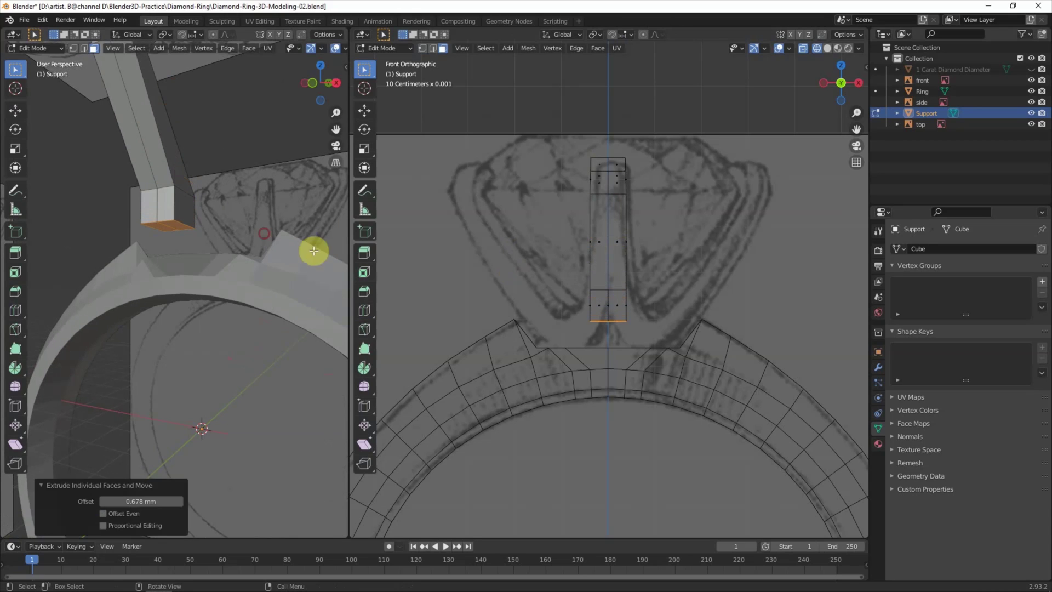
scroll(621, 339, up, 2)
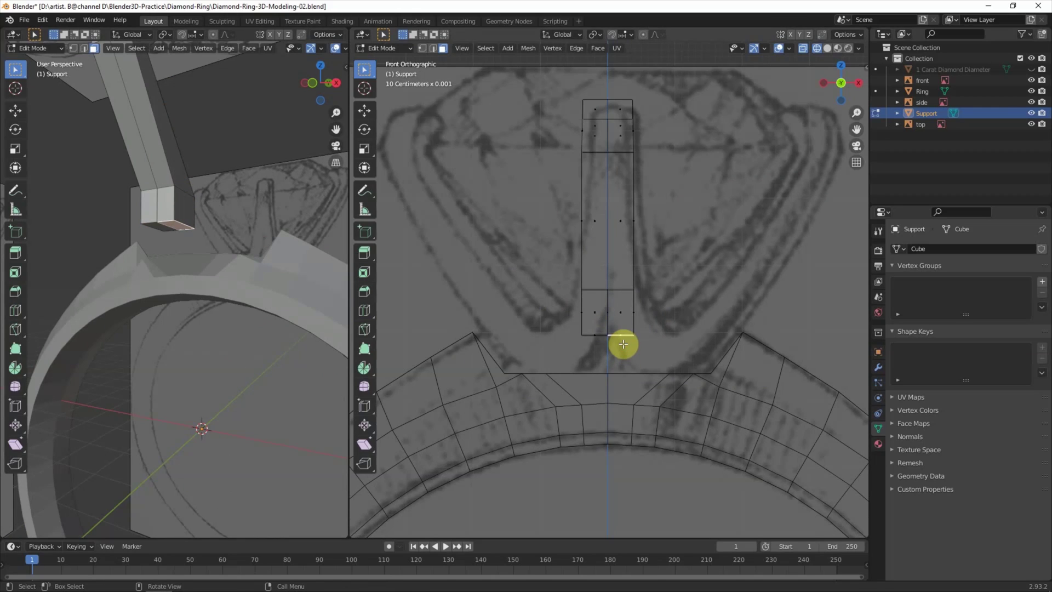
key(g)
click(641, 347)
- Move the bottom-left edge outward into a foot and select the bottom-right edge
click(594, 335)
key(g)
click(594, 345)
click(641, 345)
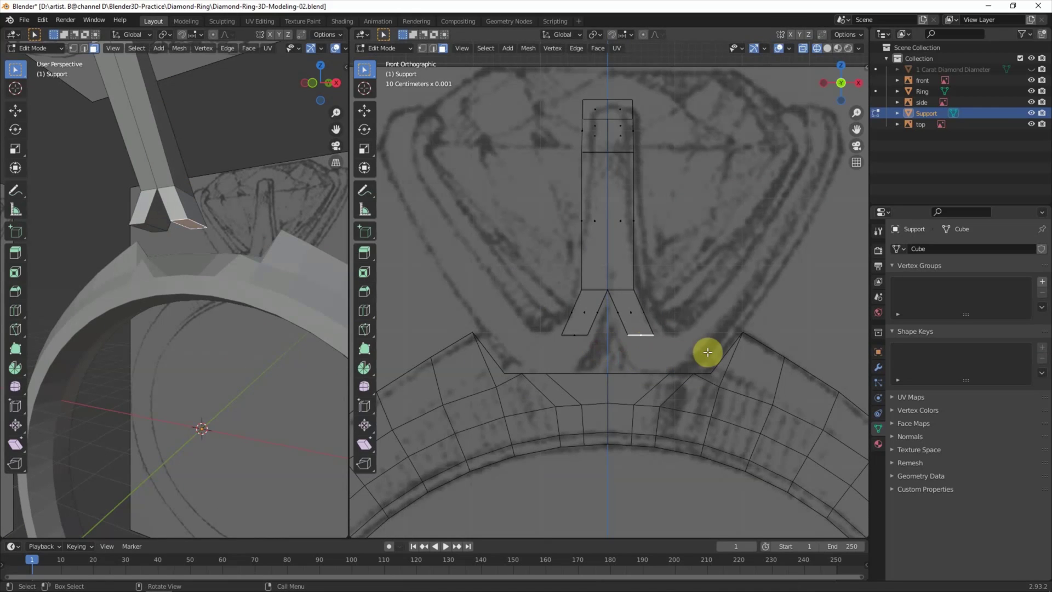
key(KP_7)
click(827, 48)
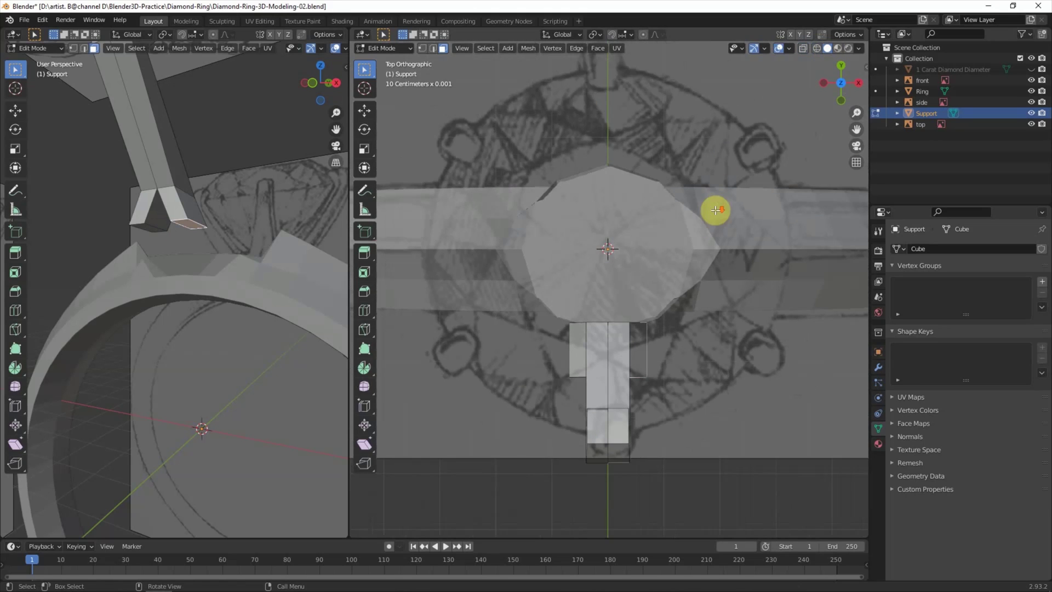
- Hide the Ring object and select the whole Support mesh
click(1031, 91)
click(817, 48)
click(661, 349)
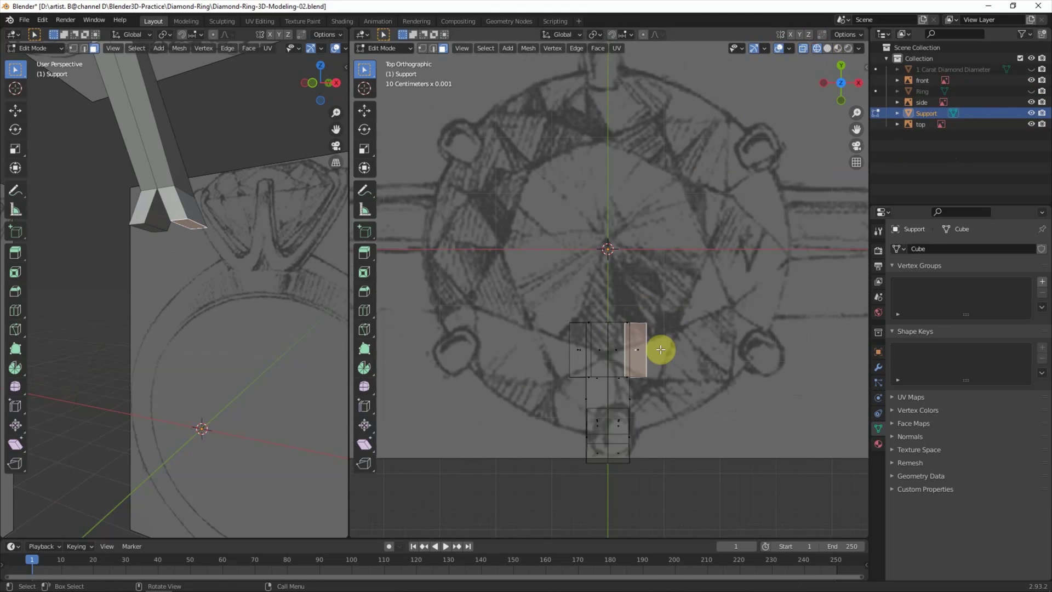
key(alt+a)
click(827, 48)
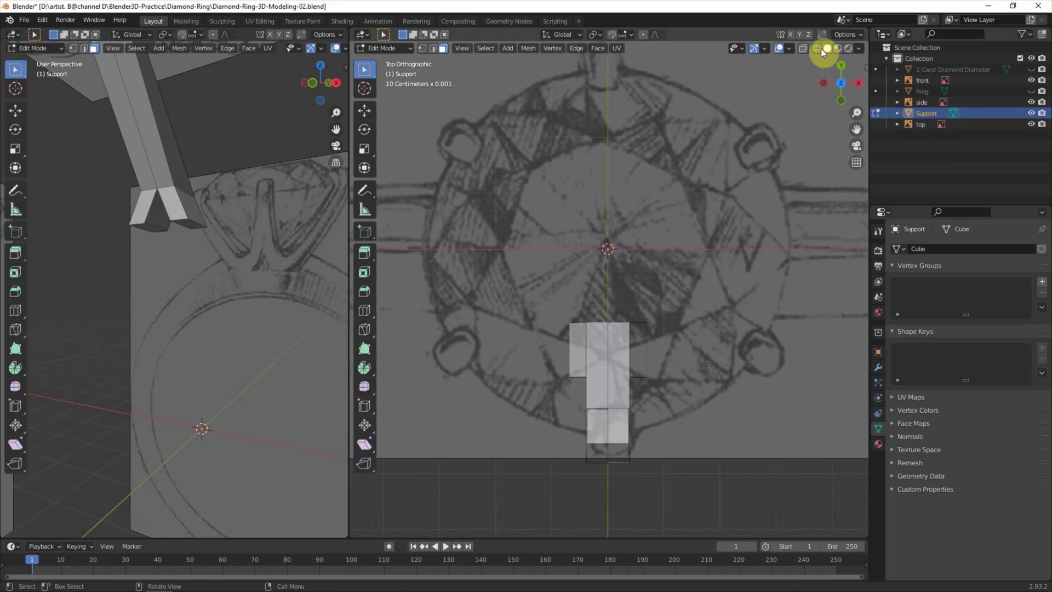
mouse_move(246, 263)
middle_down()
mouse_move(204, 301)
mouse_move(303, 312)
middle_up()
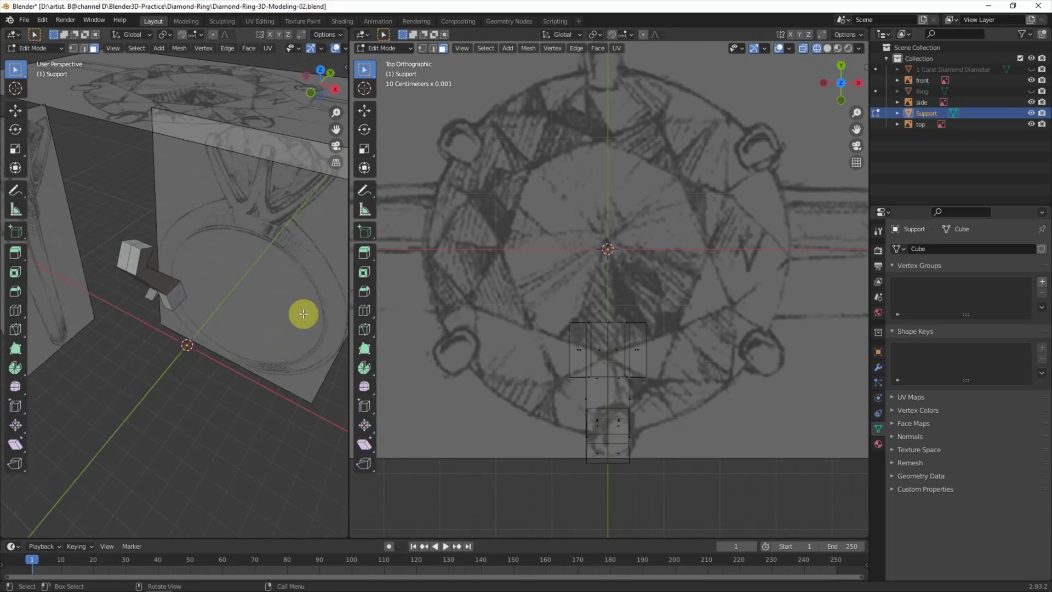
click(837, 49)
drag(555, 299, 691, 410)
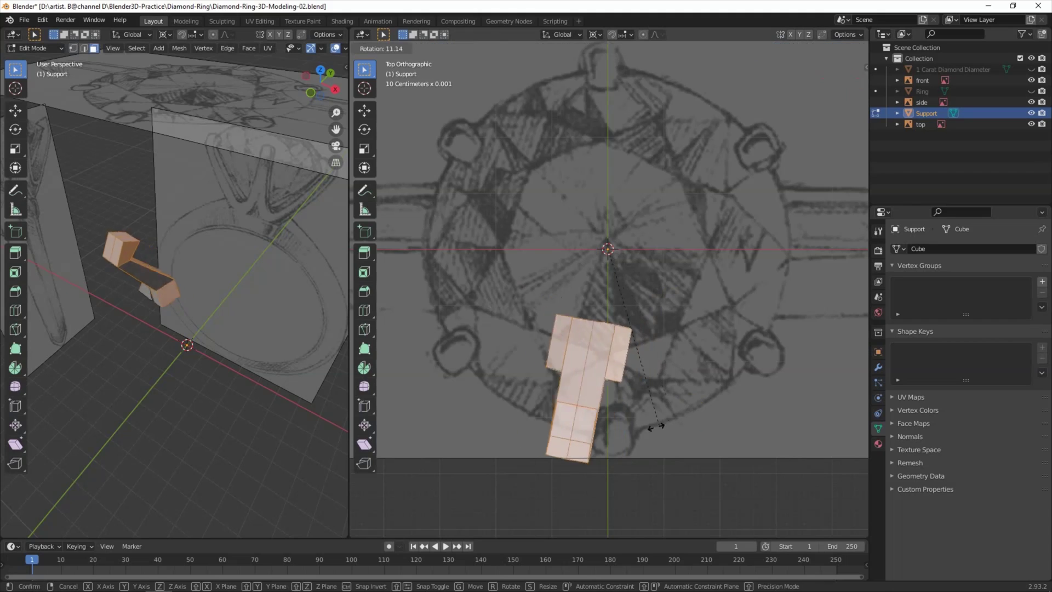
- Select the whole support mesh in see-through display, keeping its original pose
key(alt+a)
click(817, 48)
drag(541, 305, 674, 437)
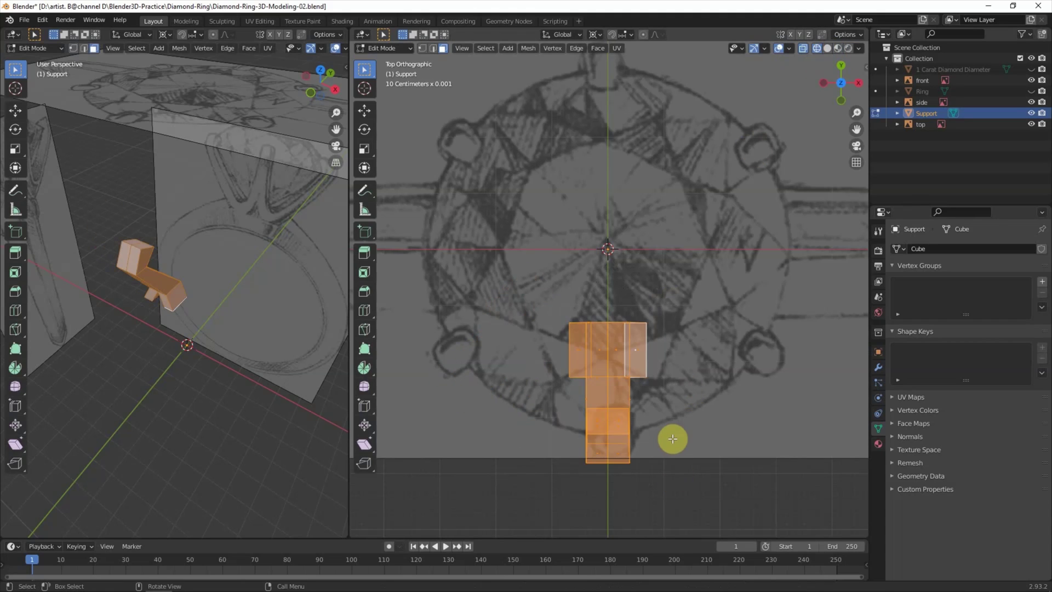
key(r)
right_click(570, 281)
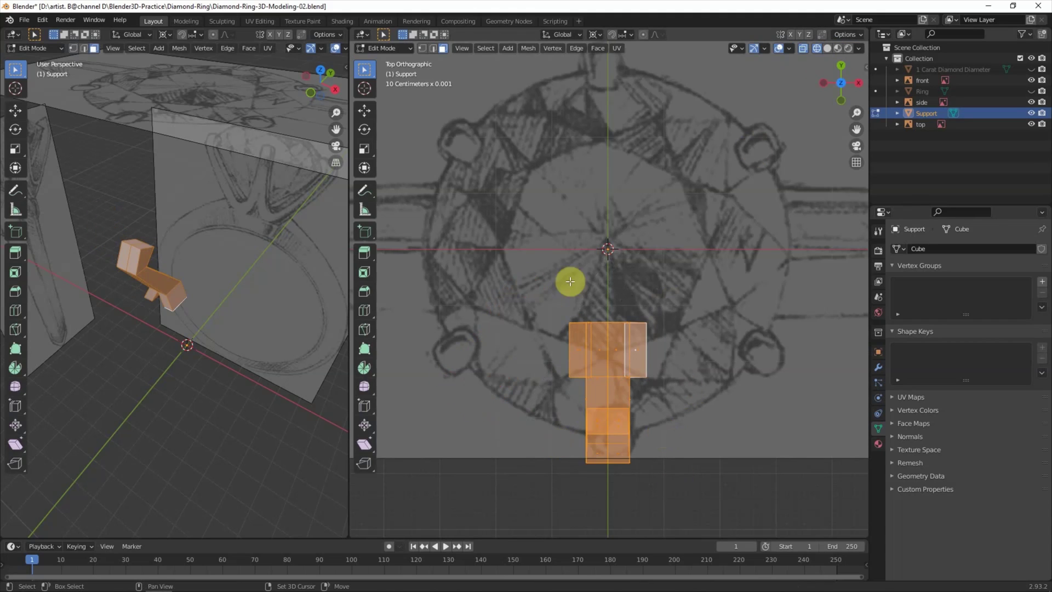
click(505, 47)
key(Escape)
- Duplicate the support in place and rotate the copy 60° about the centre
key(shift+d)
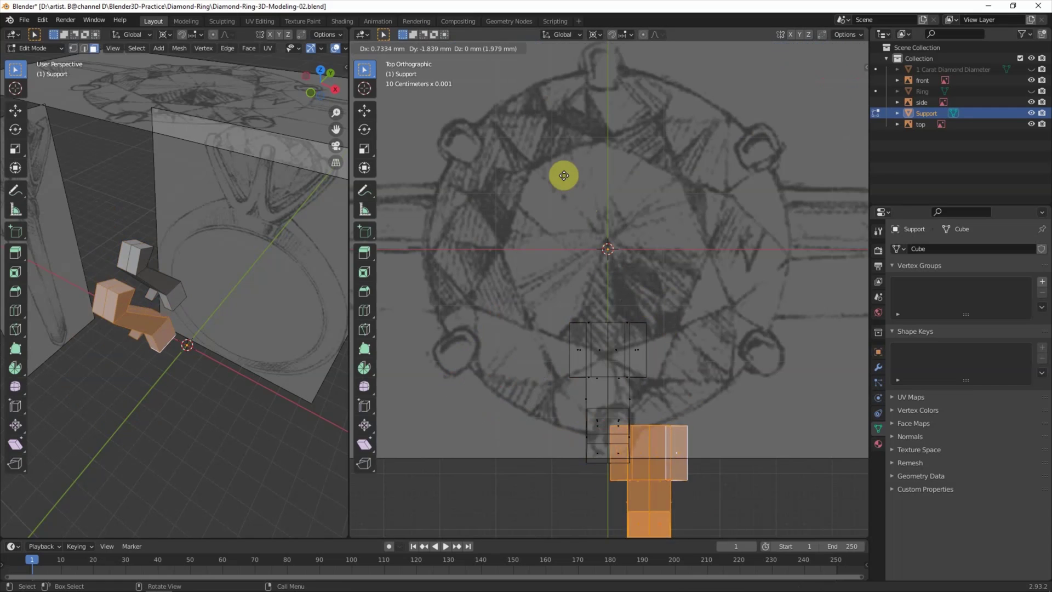
right_click(564, 175)
key(r)
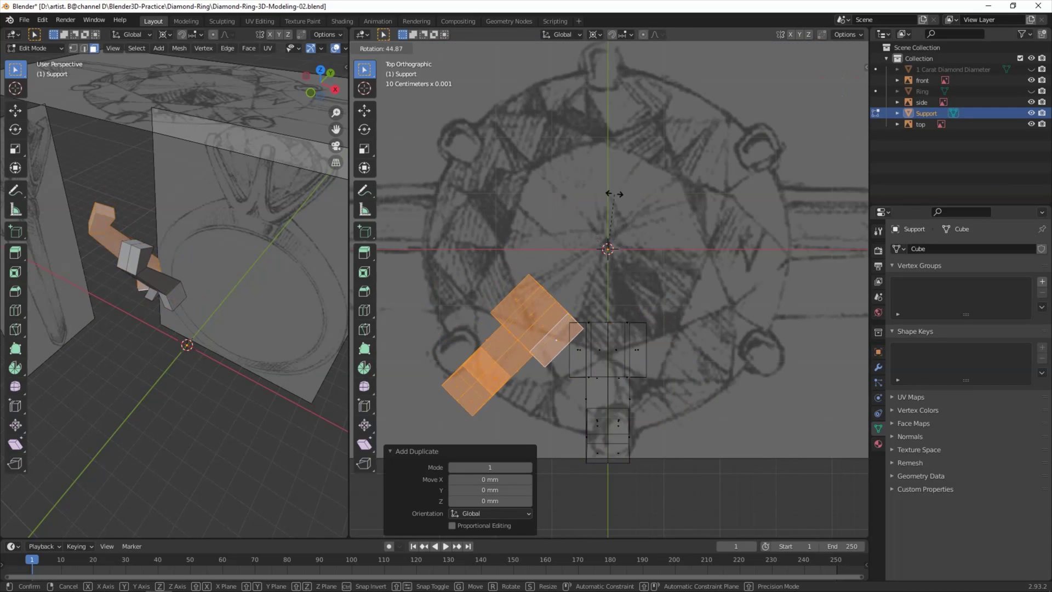
click(568, 300)
text(60)
key(Return)
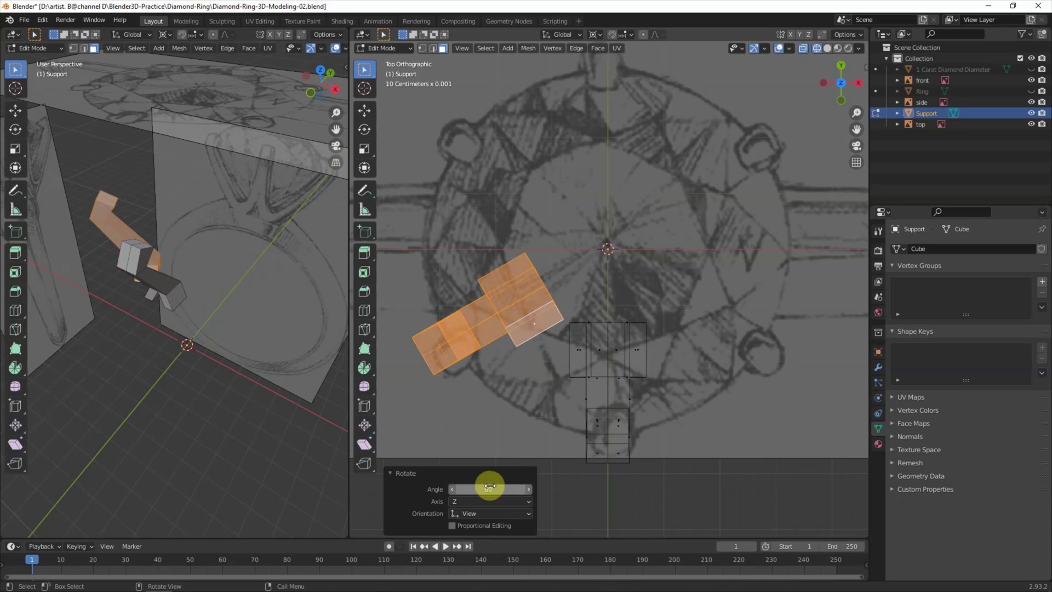
- Duplicate the rotated prong and turn the new copy a further 60°
key(shift+d)
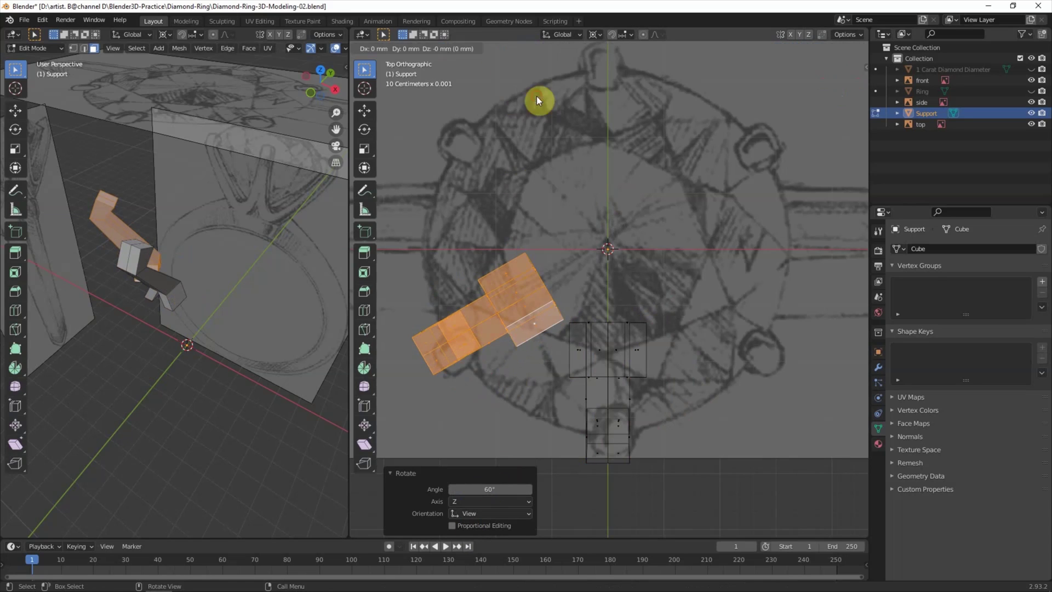
right_click(529, 99)
key(r)
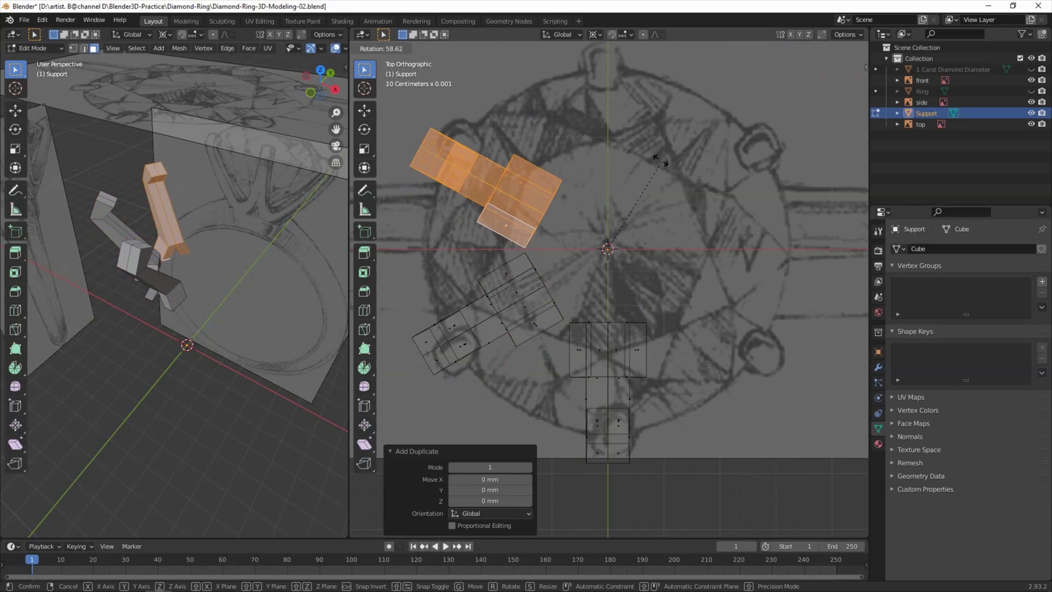
click(658, 159)
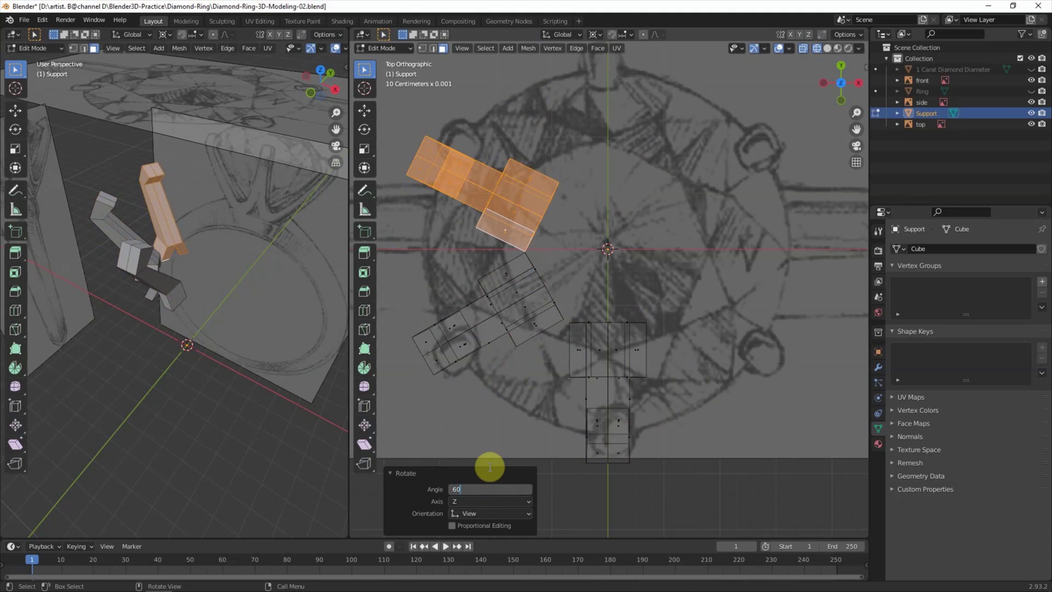
key(Return)
shift+scroll(711, 345, up, 3)
- Add the remaining 60°-rotated prong copies until six prongs surround the stone
key(shift+d)
key(r)
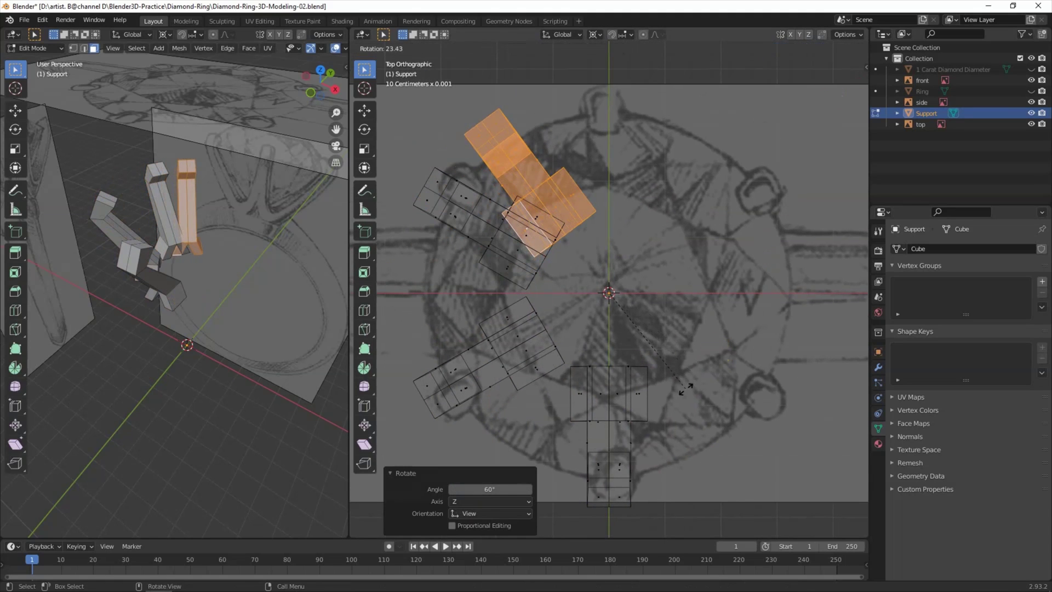
click(685, 387)
click(491, 489)
click(697, 298)
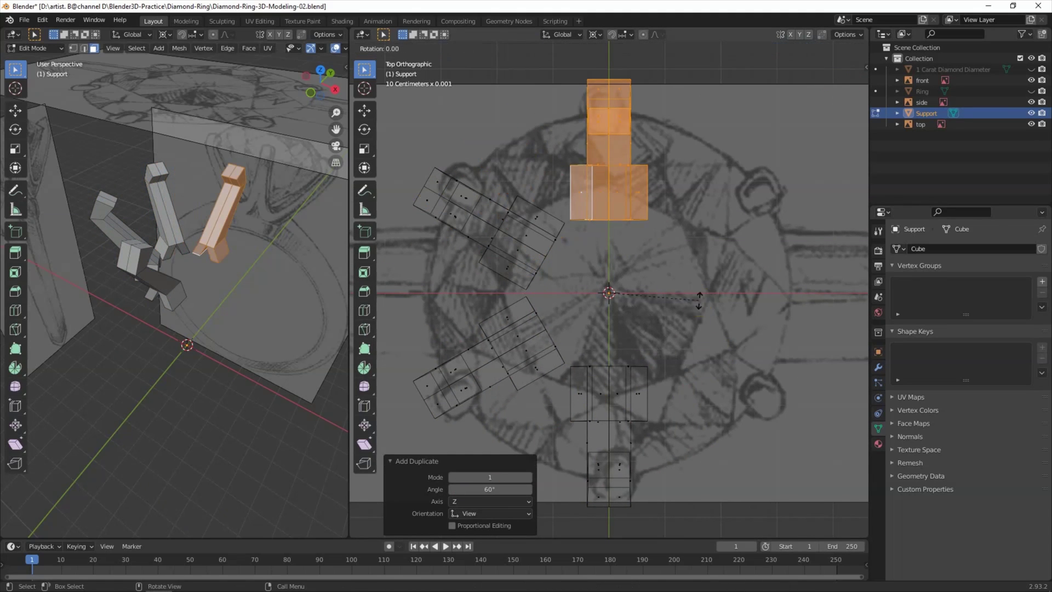
drag(491, 489, 491, 480)
text(0)
key(Return)
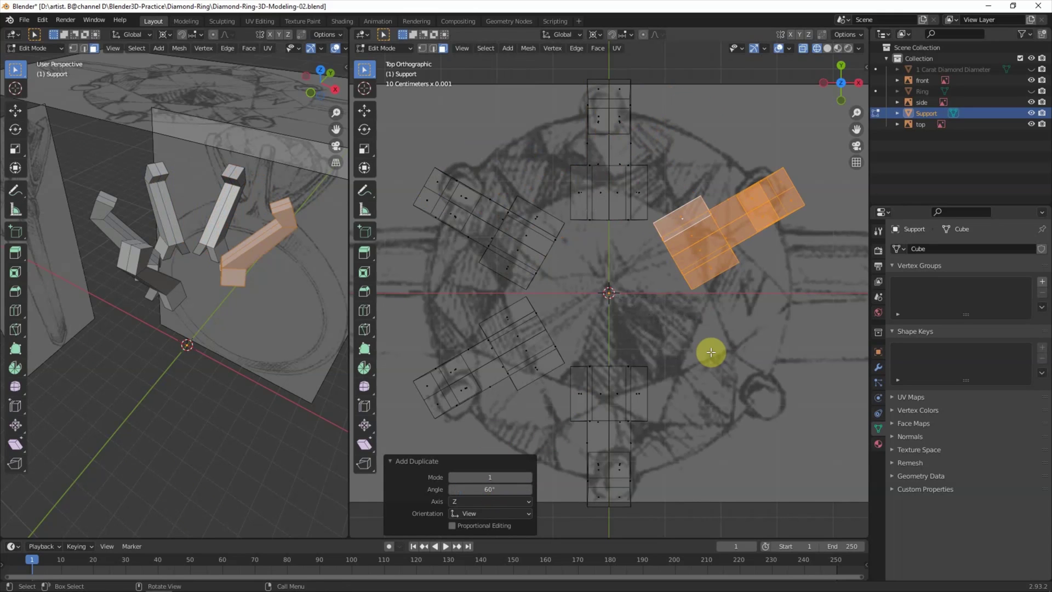
key(shift+d)
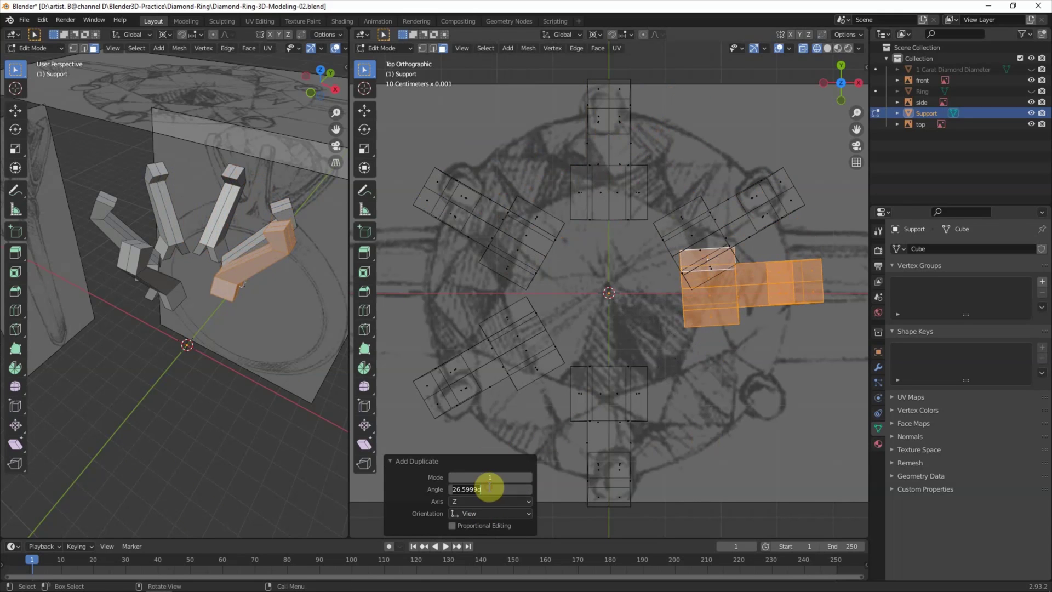
text(60)
key(Return)
middle_drag(610, 293, 638, 305)
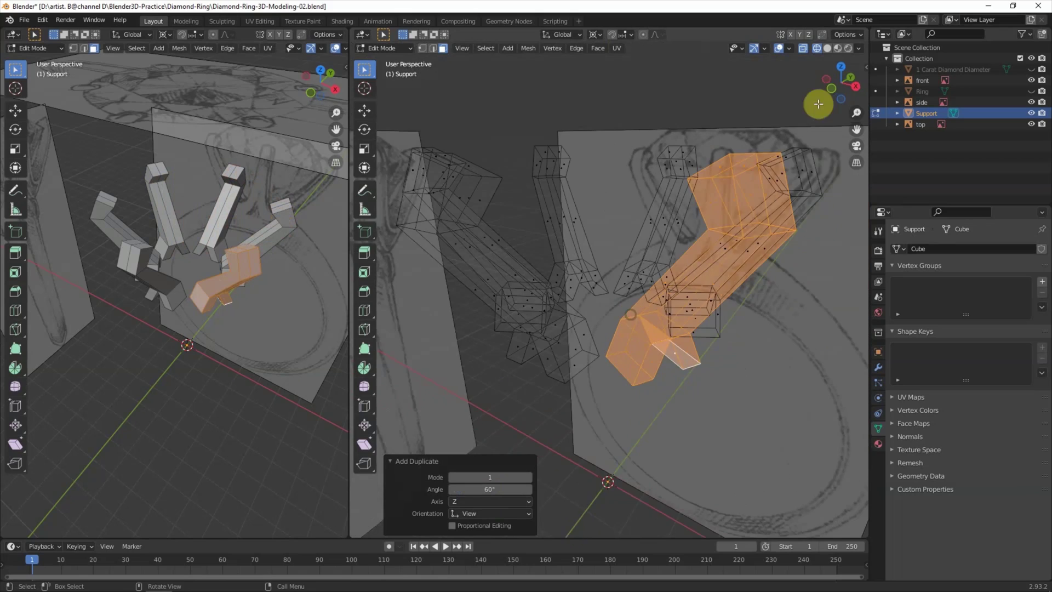
- Shrink the bottom row of prong bases slightly inward from the right view
click(820, 101)
click(662, 357)
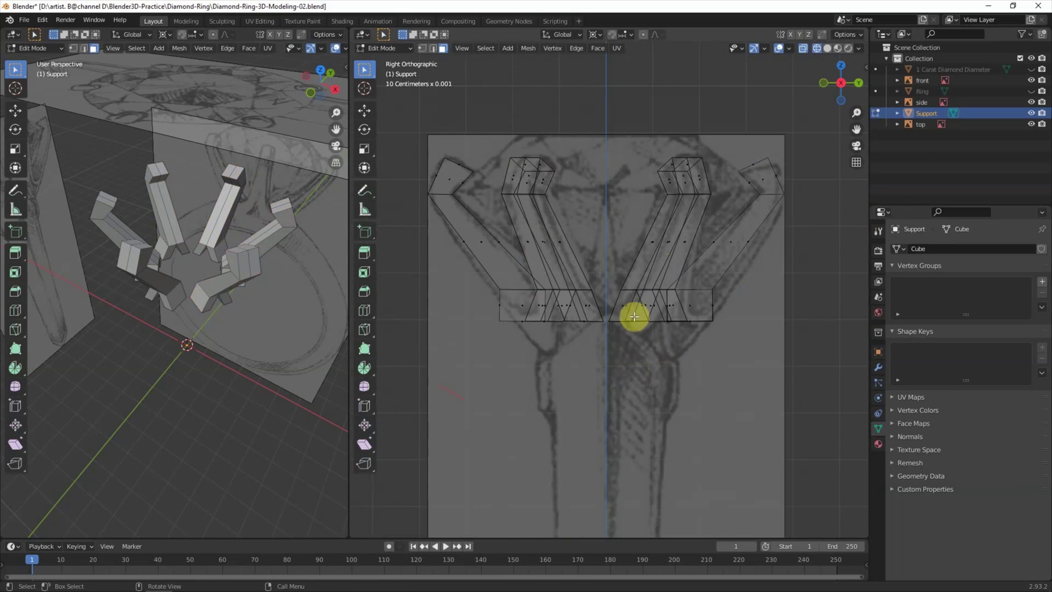
drag(464, 376, 738, 314)
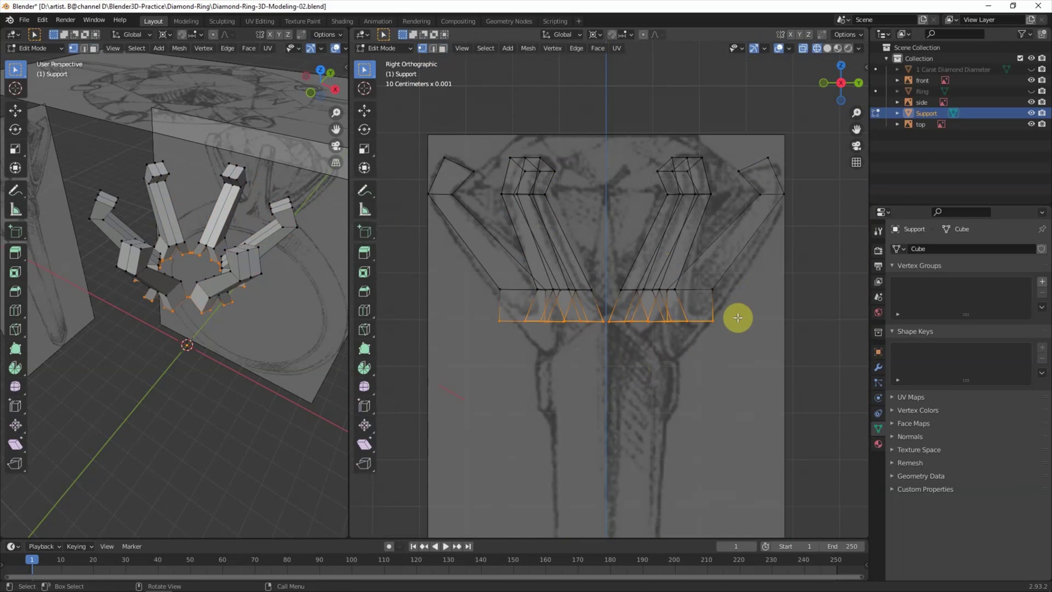
key(s)
key(y)
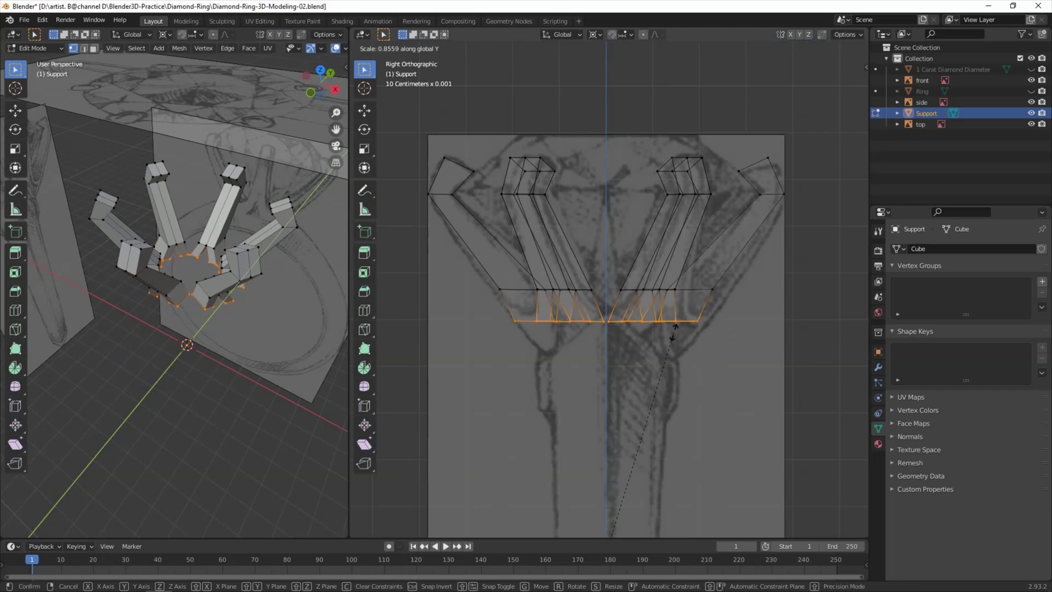
key(Escape)
click(596, 31)
key(s)
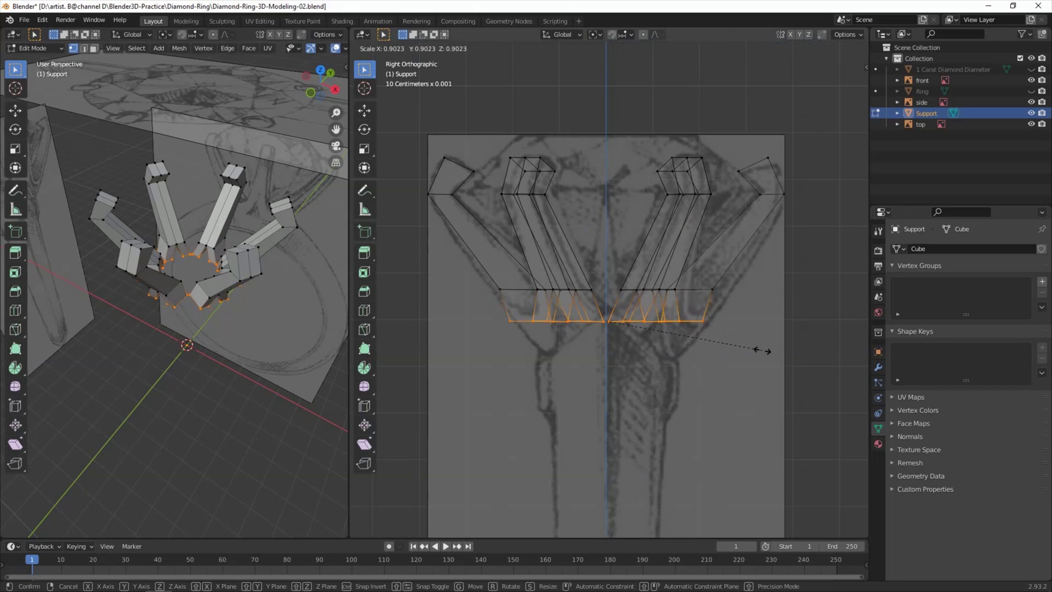
click(732, 359)
click(696, 363)
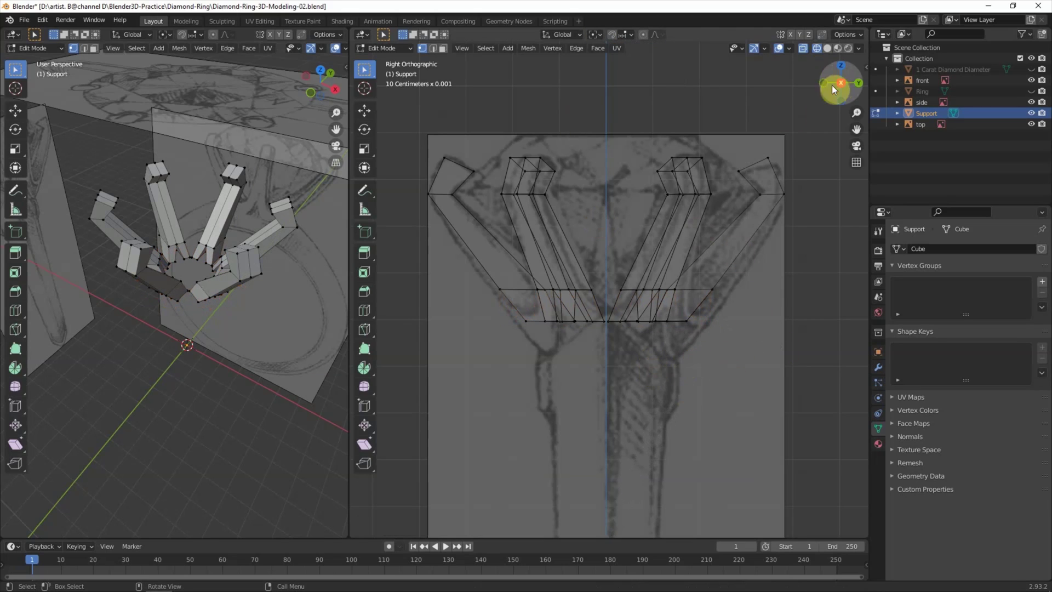
- In solid shading and face mode, bridge the first gap between neighbouring prong bases
drag(836, 83, 749, 99)
key(shift+z)
key(3)
mouse_move(702, 95)
middle_down()
mouse_move(775, 141)
mouse_move(686, 183)
mouse_move(566, 345)
middle_up()
click(566, 345)
right_click(567, 346)
click(542, 425)
click(569, 385)
- Bridge the next gap's facing end faces by repeating the last Bridge Faces
mouse_move(569, 385)
middle_down()
mouse_move(655, 347)
mouse_move(559, 347)
middle_up()
click(559, 347)
shift+click(611, 354)
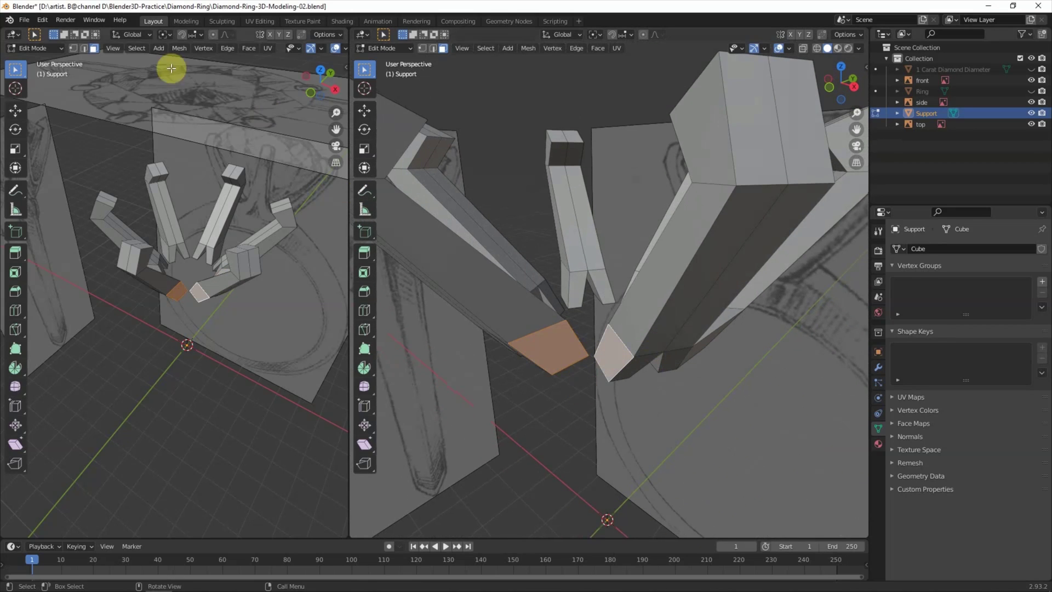
click(42, 20)
click(87, 75)
mouse_move(508, 333)
middle_down()
mouse_move(630, 348)
mouse_move(598, 359)
mouse_move(618, 364)
mouse_move(606, 348)
mouse_move(598, 363)
mouse_move(634, 341)
mouse_move(617, 392)
mouse_move(570, 453)
mouse_move(606, 430)
mouse_move(598, 389)
middle_up()
- Select the base faces across the next gap in the prong ring
shift+click(624, 350)
click(586, 348)
click(606, 348)
shift+click(634, 340)
mouse_move(833, 113)
mouse_down()
mouse_move(721, 289)
mouse_move(830, 97)
mouse_up()
- Select the support's bottom loop from the back view and save the file
click(830, 96)
scroll(645, 298, up, 3)
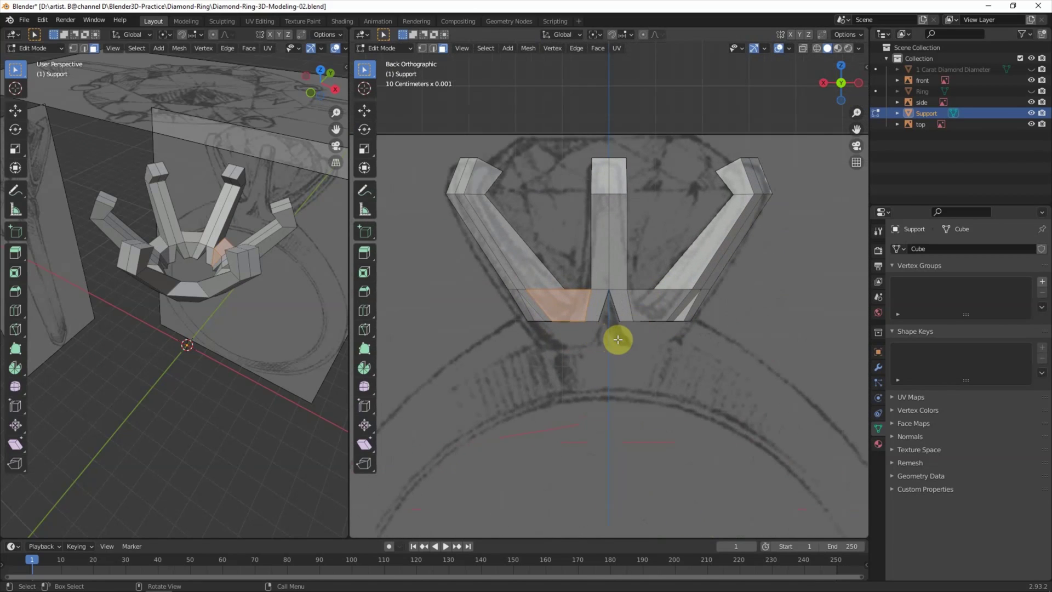
scroll(644, 335, up, 1)
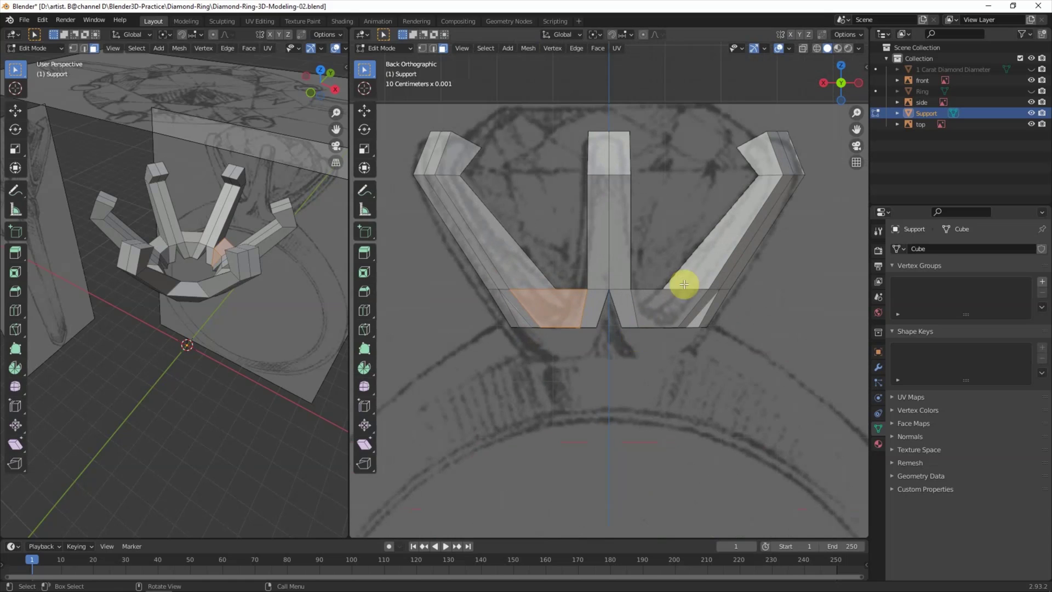
alt+click(737, 341)
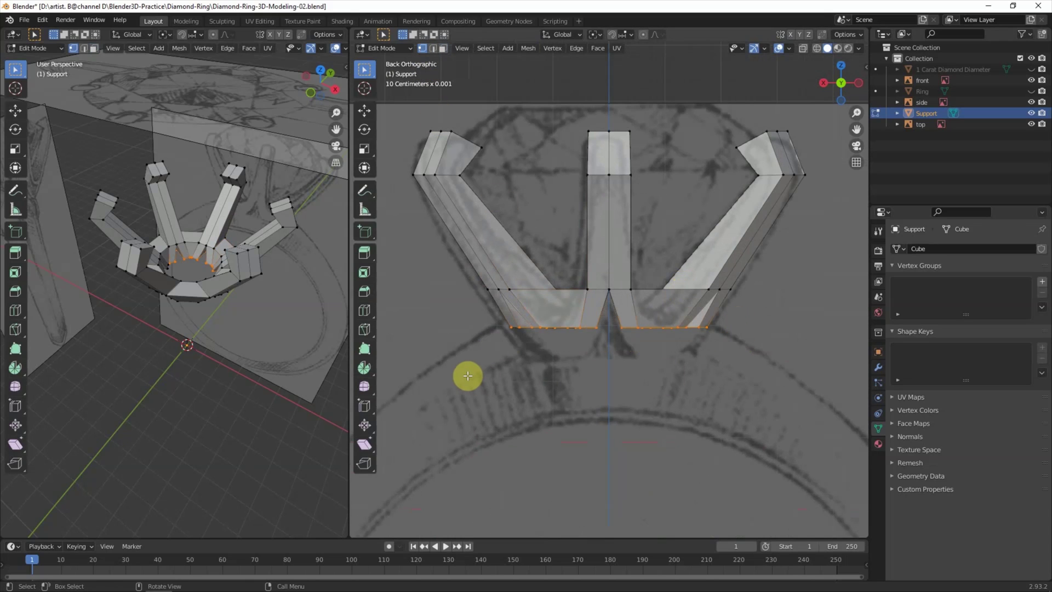
key(ctrl+s)
- Box-select the support's bottom band in see-through view and lower it along Z
middle_drag(263, 350, 258, 403)
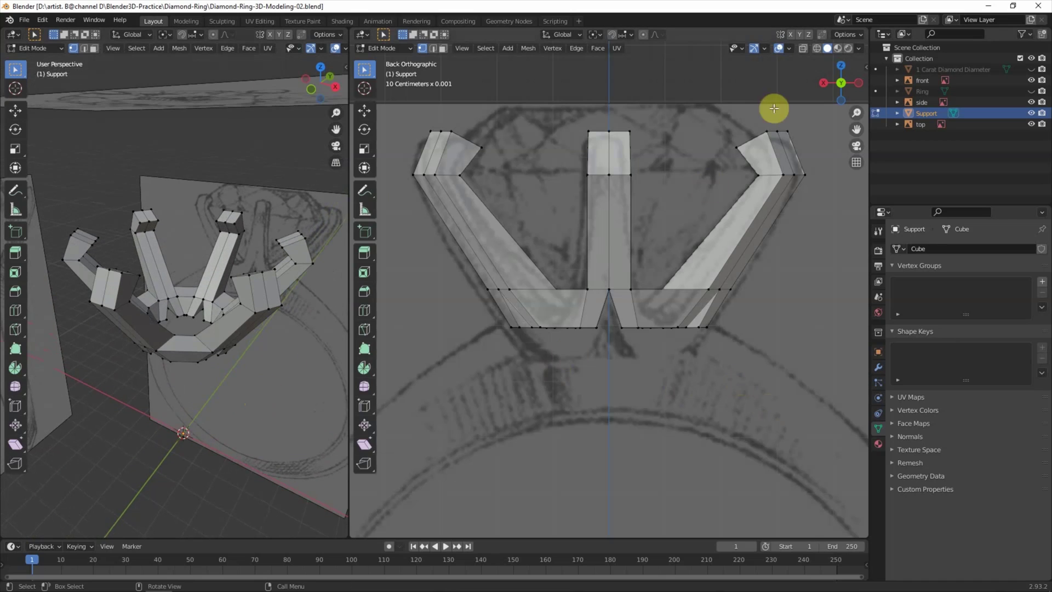
key(alt+z)
drag(482, 351, 756, 278)
click(761, 321)
drag(439, 351, 781, 275)
key(g)
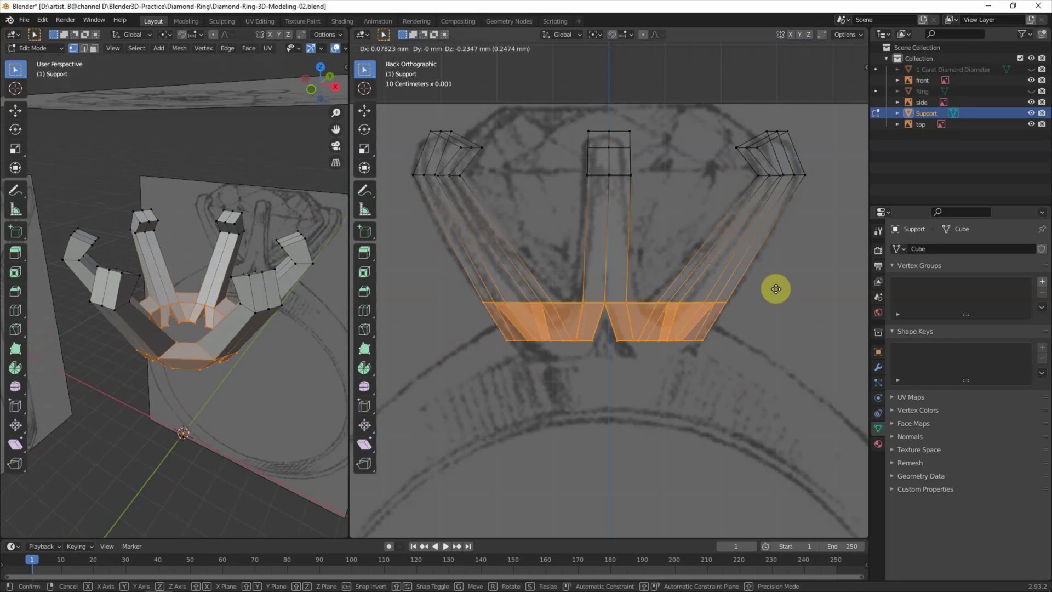
key(z)
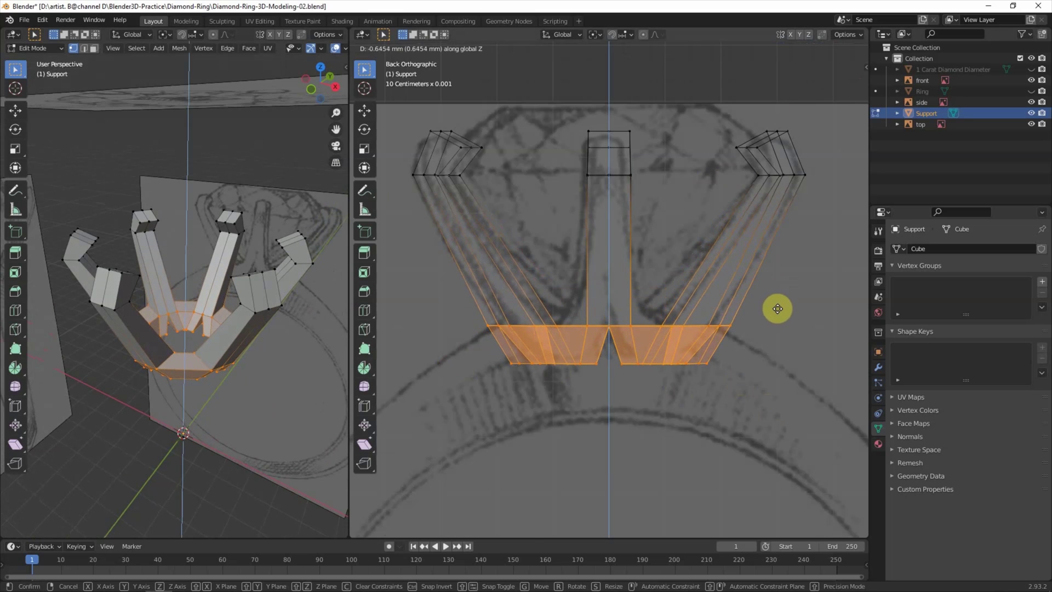
click(778, 309)
- Shrink the bottom band to 0.892 with the ring band shown for reference
key(s)
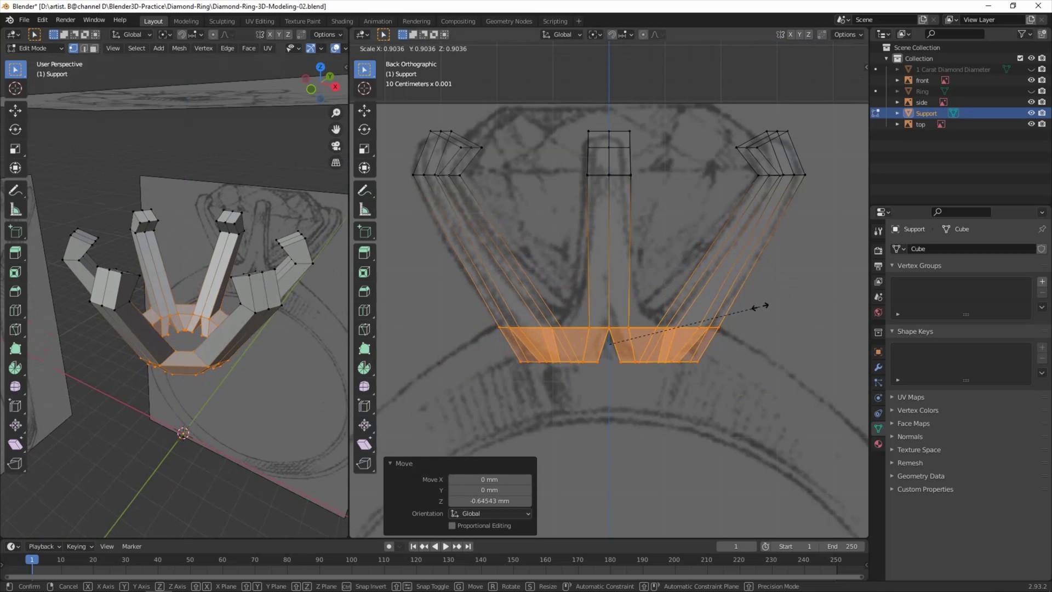
click(758, 306)
click(1030, 91)
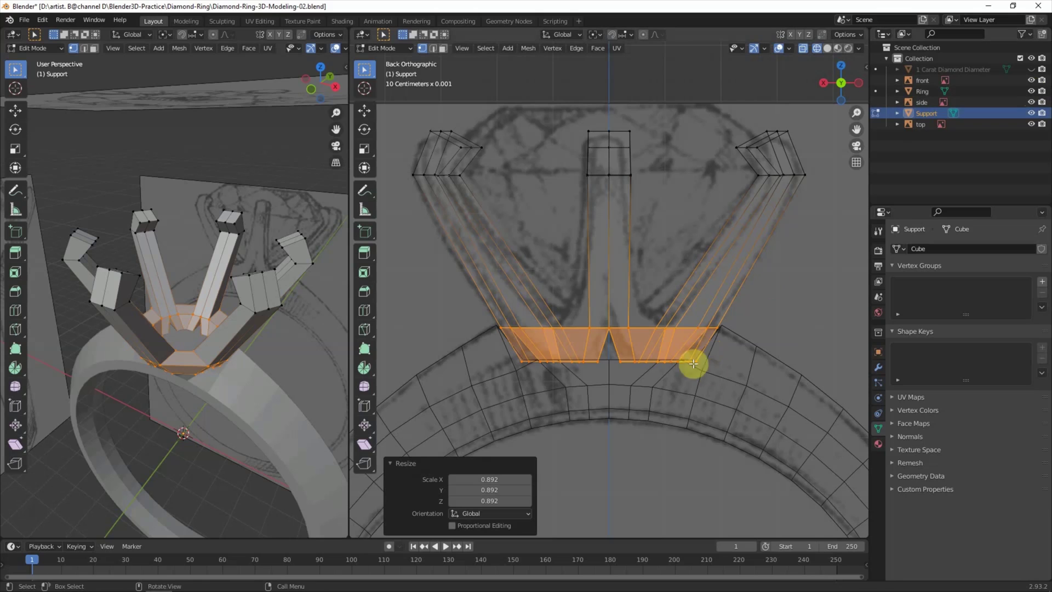
key(s)
click(717, 354)
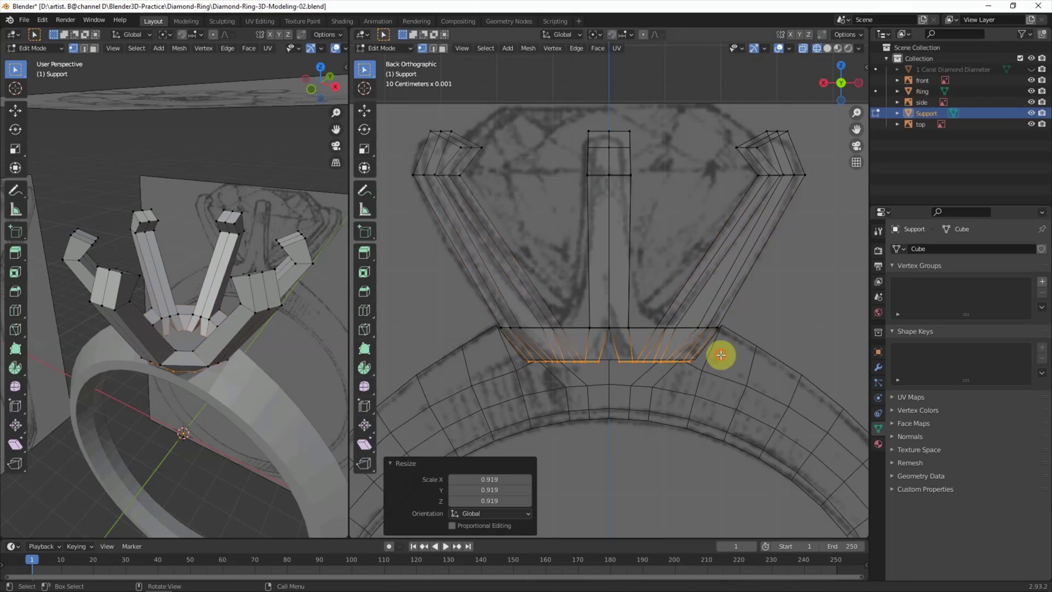
- Scale the edge loop above the base and raise it along Z
alt+click(735, 336)
key(s)
click(741, 344)
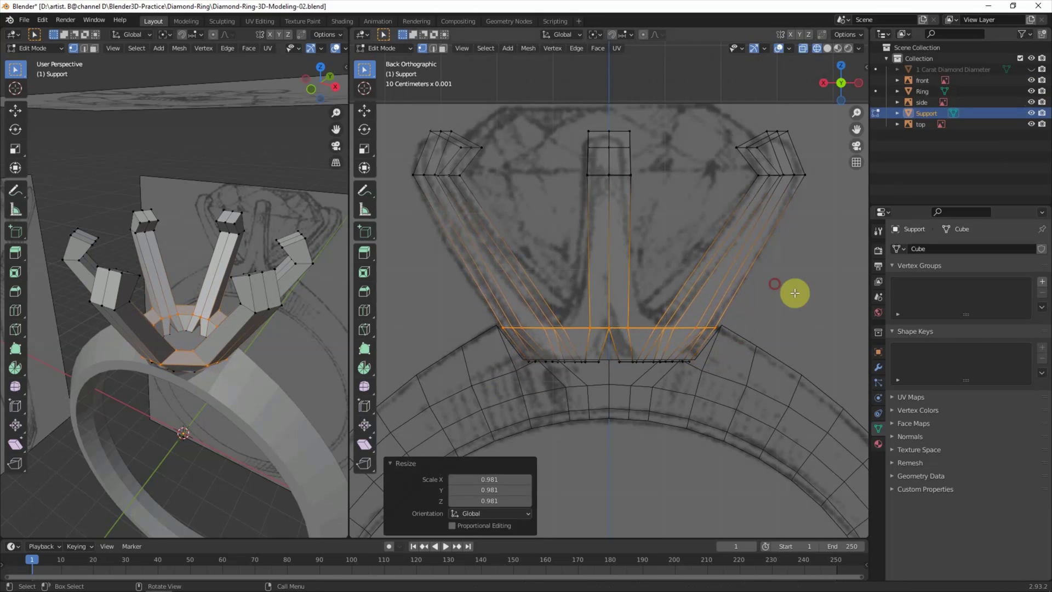
key(alt+a)
alt+click(768, 331)
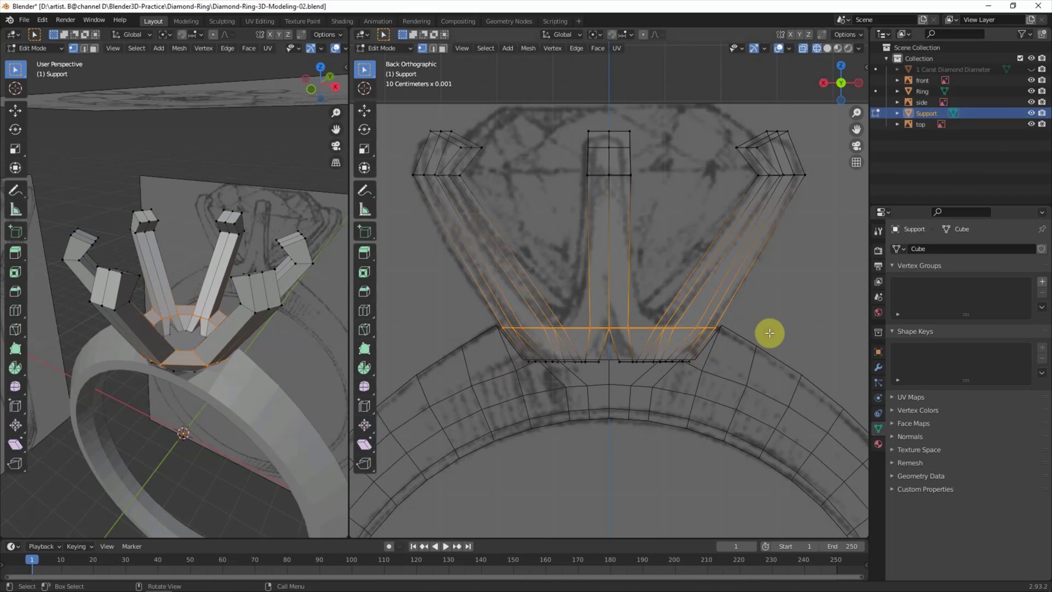
key(g)
key(z)
click(774, 320)
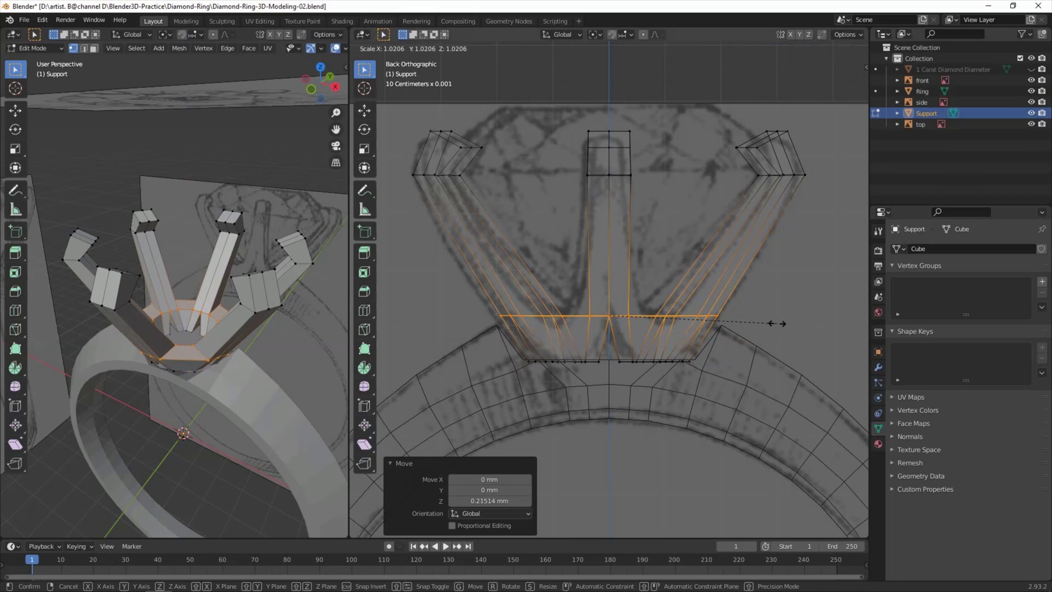
- Deselect everything and hide the Ring object, leaving the prongs visible
key(alt+a)
click(1031, 91)
click(1032, 91)
mouse_move(781, 274)
middle_down()
mouse_move(650, 262)
mouse_move(540, 270)
mouse_move(630, 274)
mouse_move(558, 293)
mouse_move(537, 286)
mouse_move(553, 287)
mouse_move(545, 236)
mouse_move(533, 266)
mouse_move(568, 308)
mouse_move(569, 277)
mouse_move(578, 308)
mouse_move(618, 322)
mouse_move(833, 93)
middle_up()
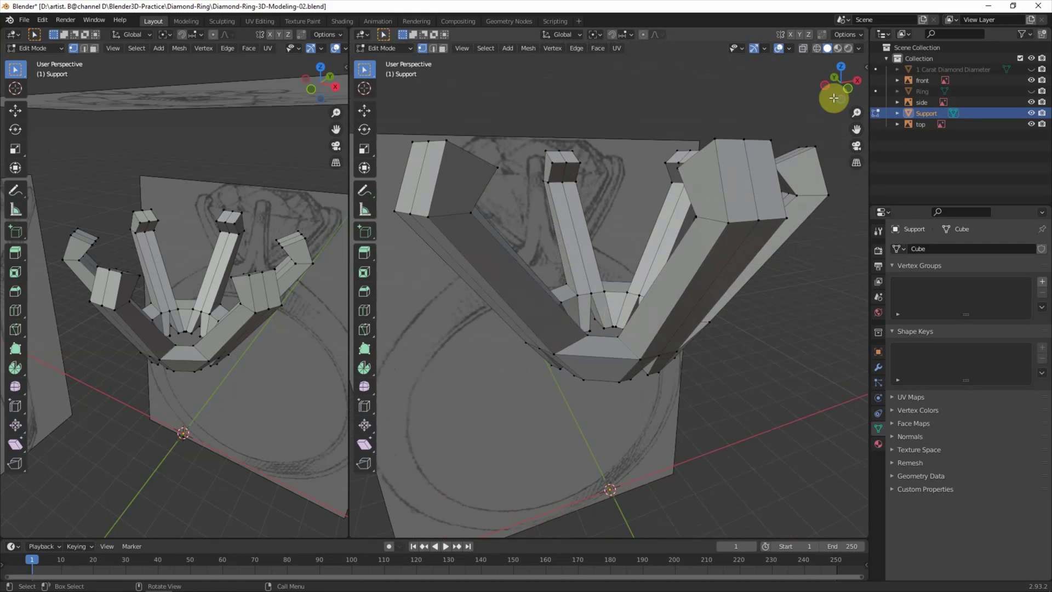
- Select the bottom faces around the support's base ring
click(833, 94)
mouse_move(839, 115)
middle_down()
mouse_move(704, 228)
mouse_move(615, 348)
mouse_move(628, 347)
mouse_move(564, 394)
mouse_move(580, 345)
mouse_move(639, 342)
mouse_move(568, 383)
mouse_move(533, 376)
mouse_move(539, 383)
middle_up()
click(646, 342)
shift+click(533, 376)
middle_drag(523, 343, 553, 307)
- Set the pivot point to Median Point and transform orientation to Normal
click(594, 35)
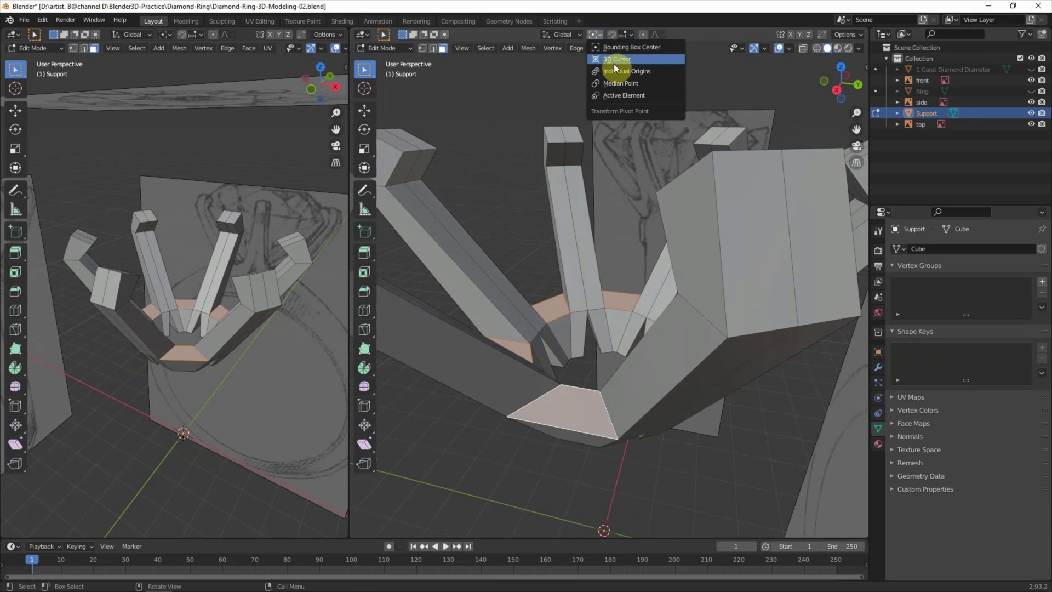
click(615, 82)
click(562, 34)
click(570, 72)
middle_drag(603, 435, 590, 422)
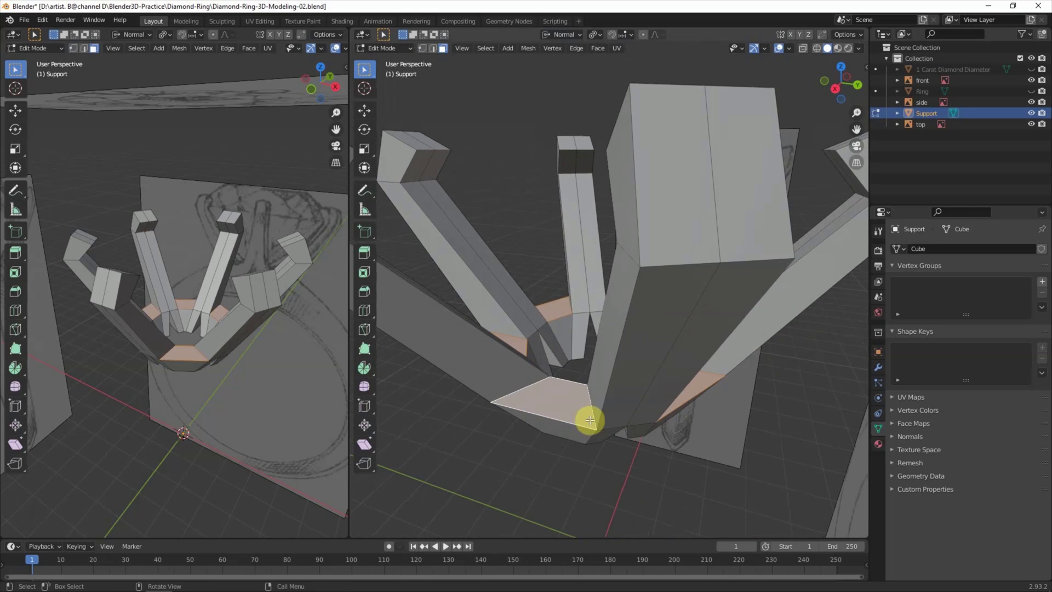
- Narrow the selected base face to 0.642 along its normal Y axis
key(s)
key(y)
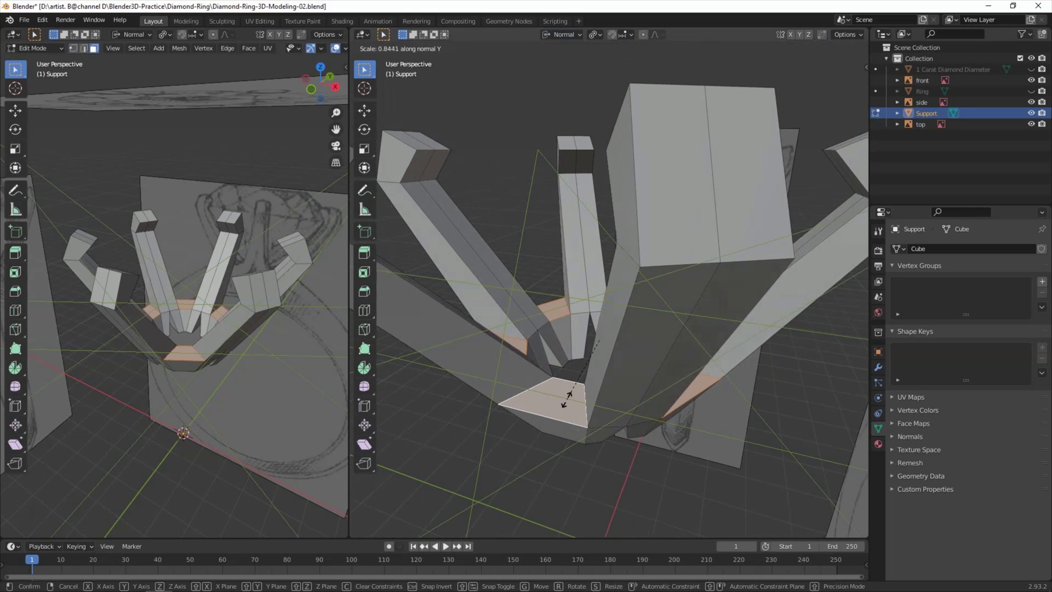
click(562, 381)
middle_drag(562, 382, 615, 381)
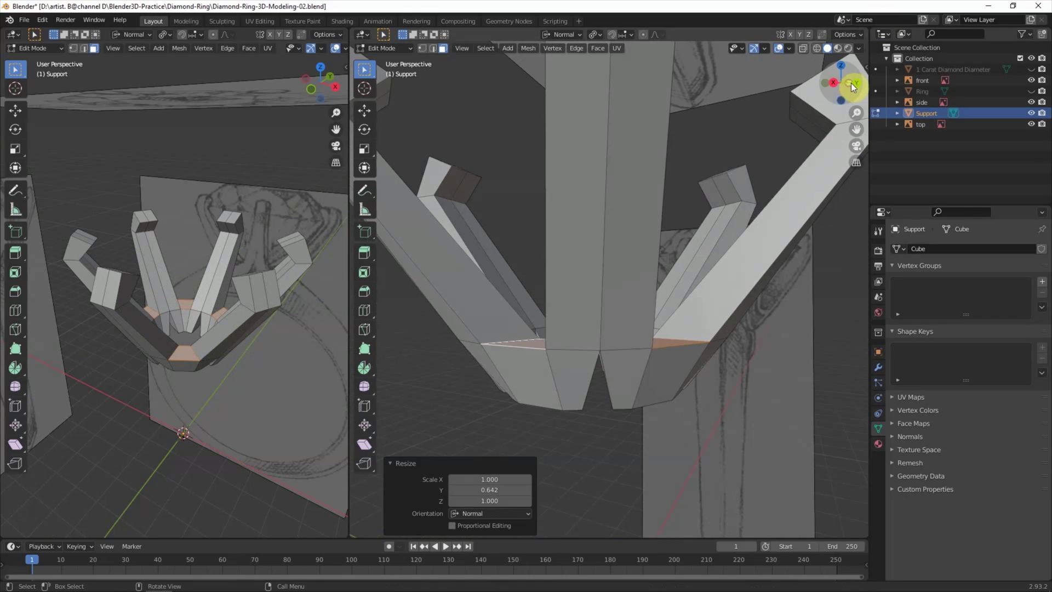
click(853, 85)
click(824, 82)
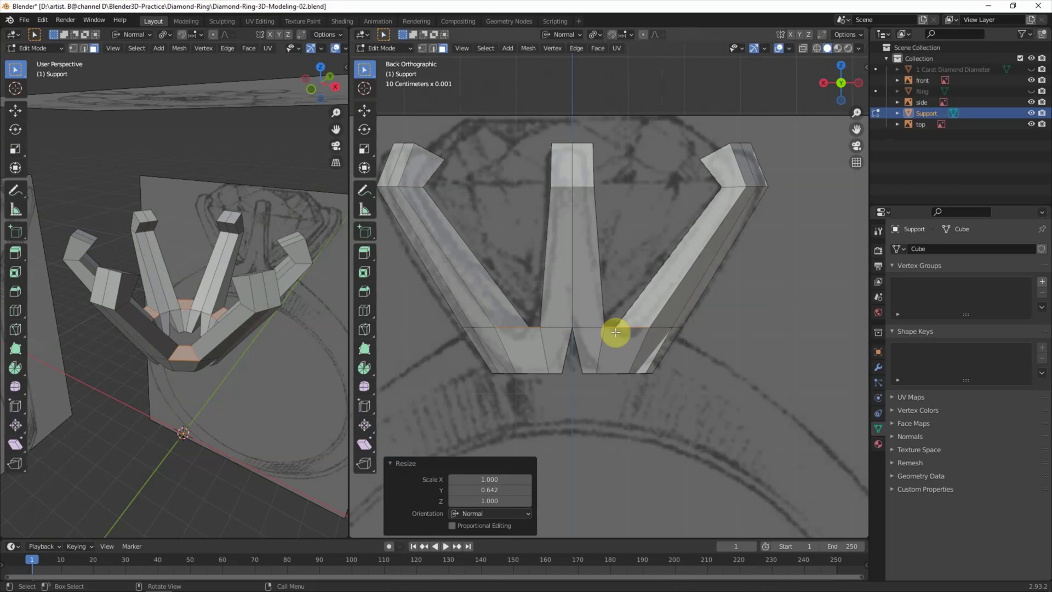
mouse_move(690, 340)
middle_down()
mouse_move(734, 312)
mouse_move(681, 313)
mouse_move(687, 243)
middle_up()
mouse_move(565, 324)
middle_down()
mouse_move(566, 230)
mouse_move(587, 230)
mouse_move(554, 245)
mouse_move(528, 207)
mouse_move(537, 253)
mouse_move(451, 78)
middle_up()
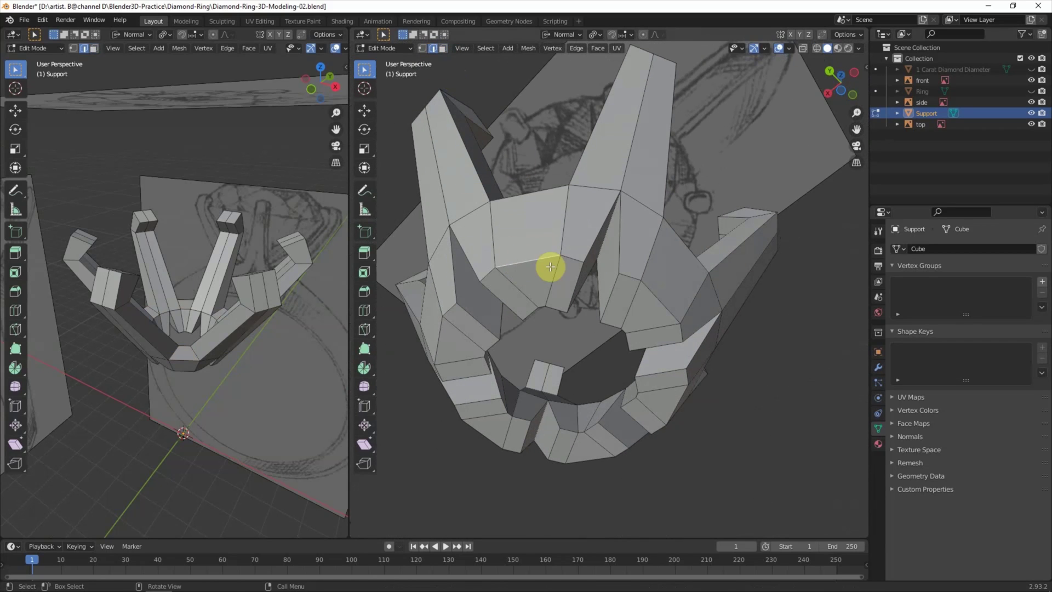
- Narrow the bottom edge loop along normal Y and scale a prong edge to 0.5
key(s)
key(y)
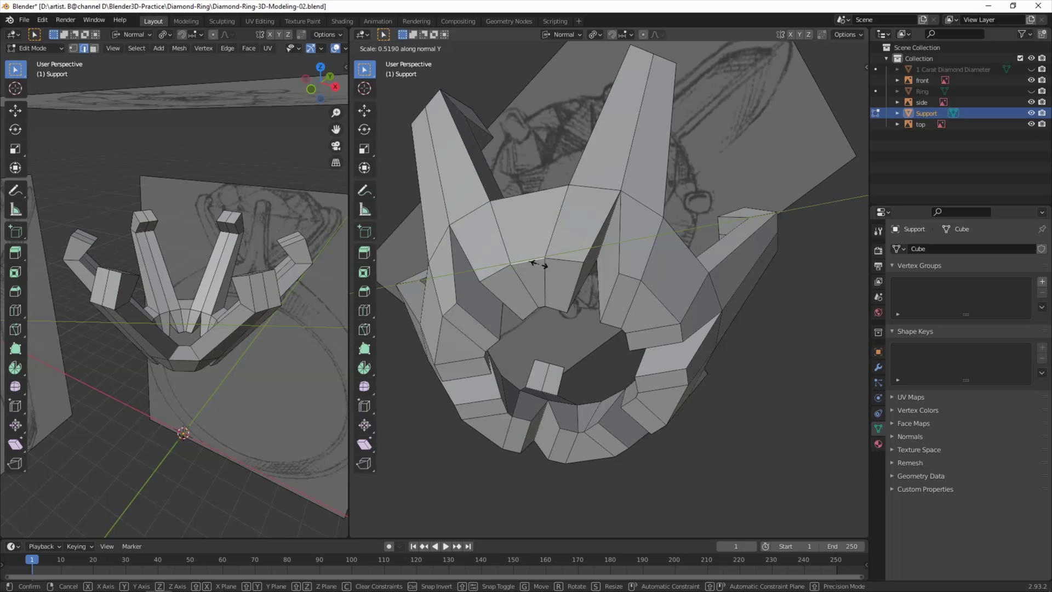
click(539, 264)
click(474, 469)
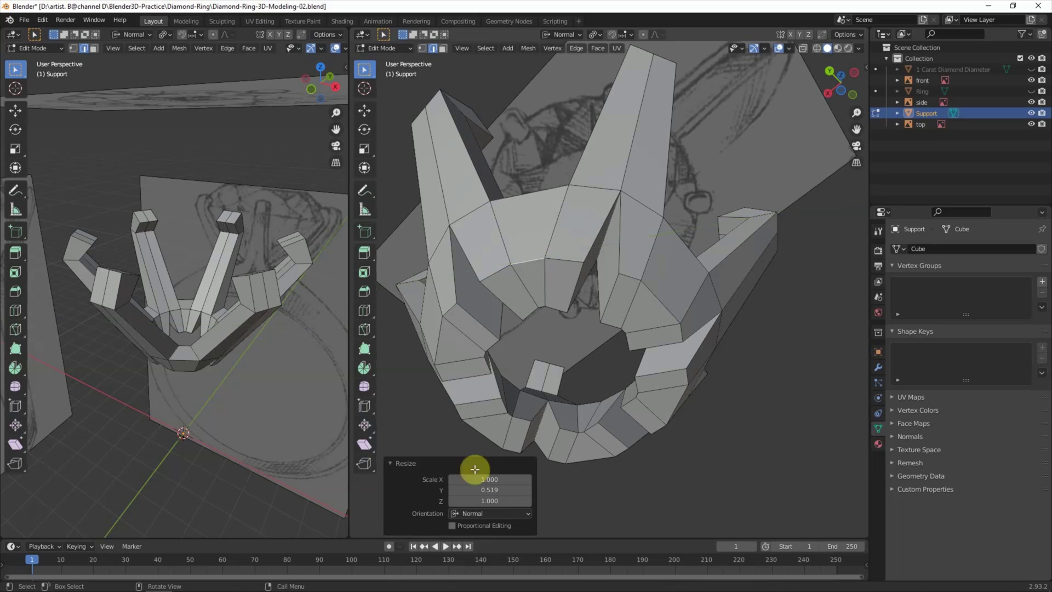
click(653, 299)
key(s)
key(y)
click(657, 329)
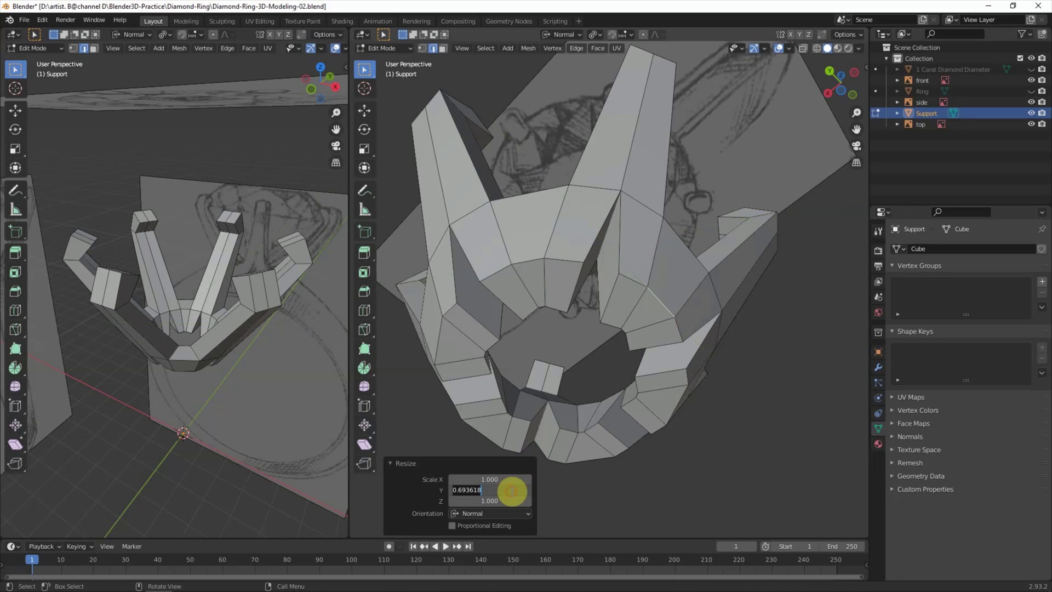
key(Return)
mouse_move(512, 491)
middle_down()
mouse_move(571, 383)
mouse_move(677, 292)
middle_up()
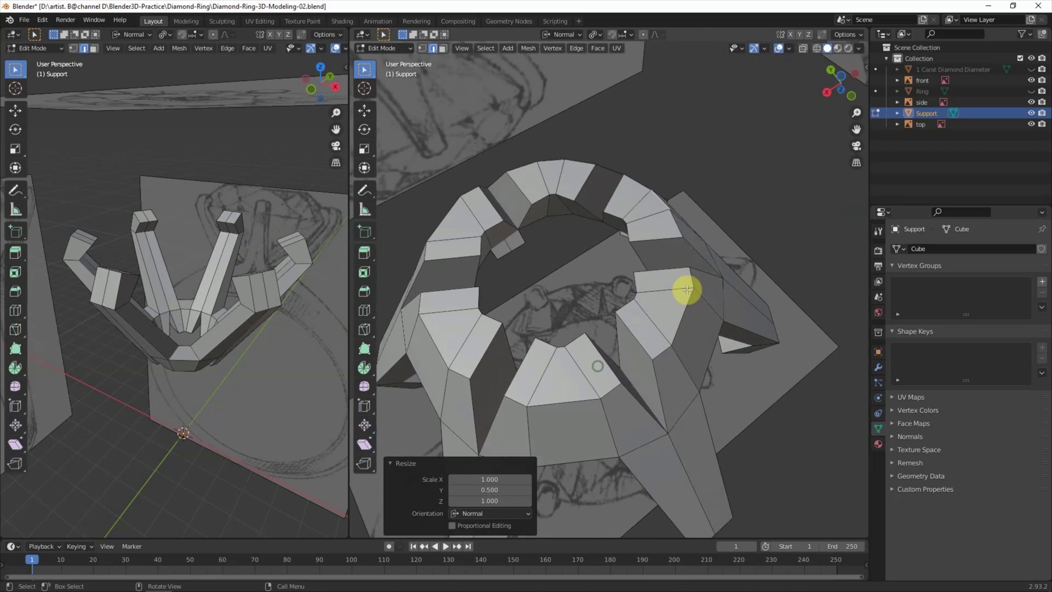
- Scale the right and left prong edges to 0.5 along normal Y
key(s)
key(y)
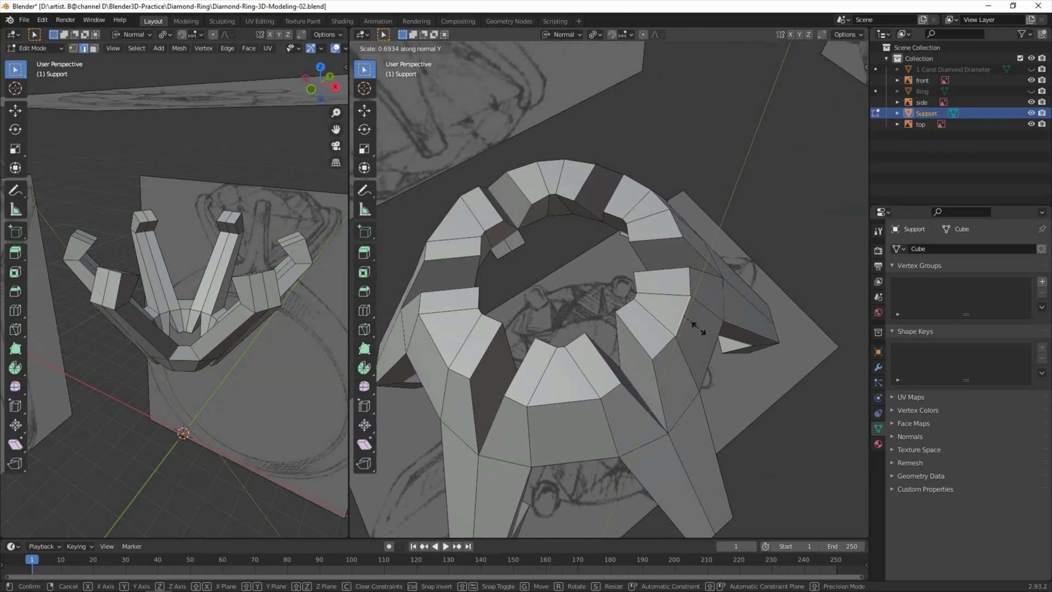
click(685, 334)
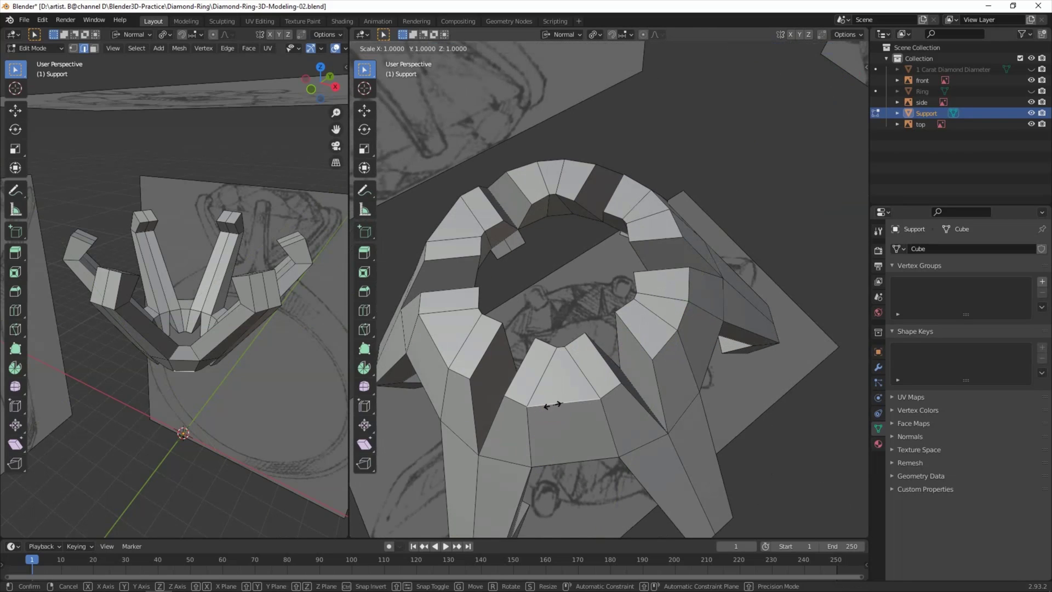
drag(471, 490, 485, 490)
key(Return)
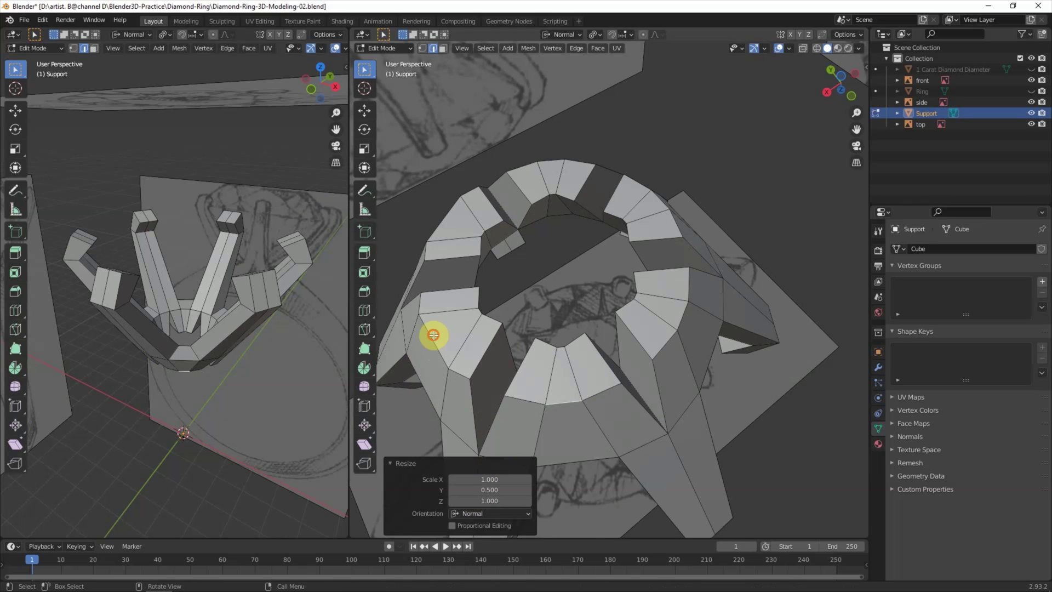
click(434, 341)
key(s)
key(y)
click(417, 412)
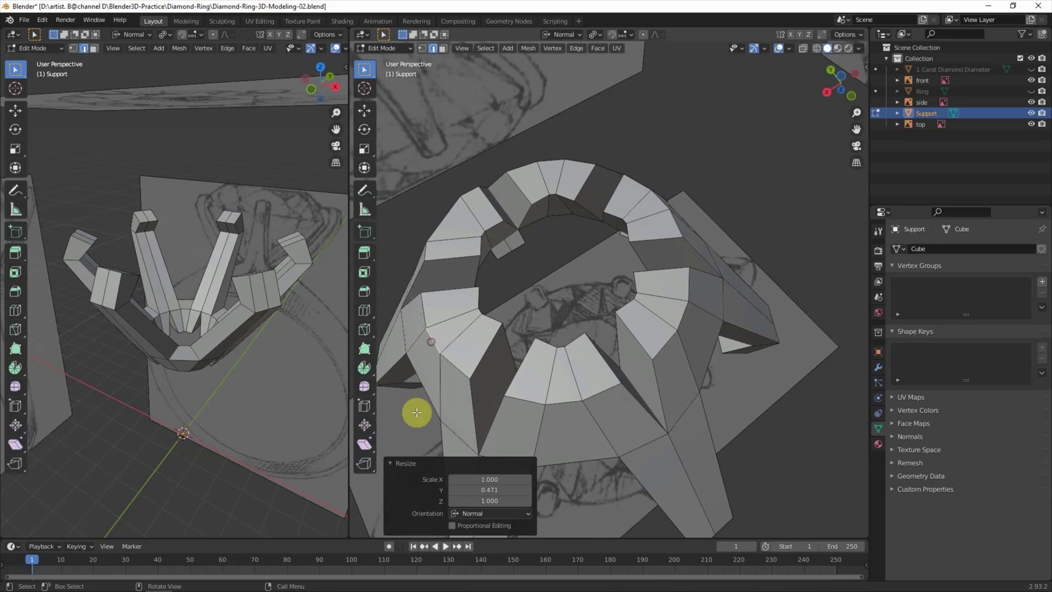
- Narrow the next prong edge along normal Y and show the Ring band again
click(444, 221)
key(s)
key(y)
click(444, 221)
key(Return)
mouse_move(582, 263)
middle_down()
mouse_move(556, 394)
mouse_move(570, 427)
mouse_move(632, 461)
mouse_move(617, 376)
mouse_move(658, 411)
middle_up()
click(1031, 91)
mouse_move(794, 307)
middle_down()
mouse_move(822, 277)
mouse_move(388, 49)
middle_up()
mouse_move(548, 351)
middle_down()
mouse_move(563, 380)
mouse_move(535, 470)
mouse_move(575, 470)
mouse_move(571, 402)
middle_up()
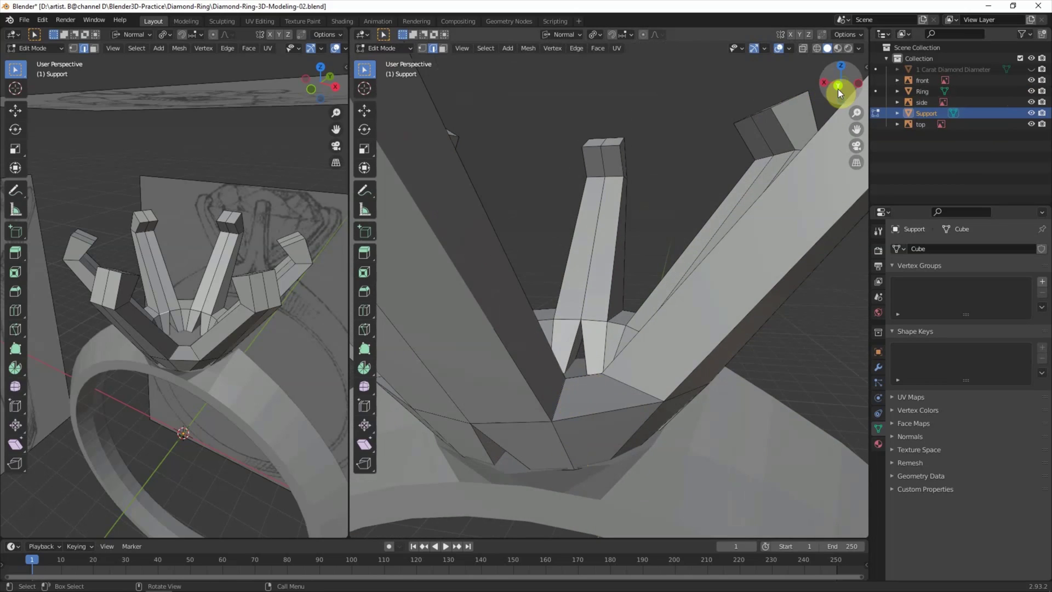
- In Back view with X-ray on, scale the support's bottom vertices inward to 0.81
click(838, 86)
key(alt+z)
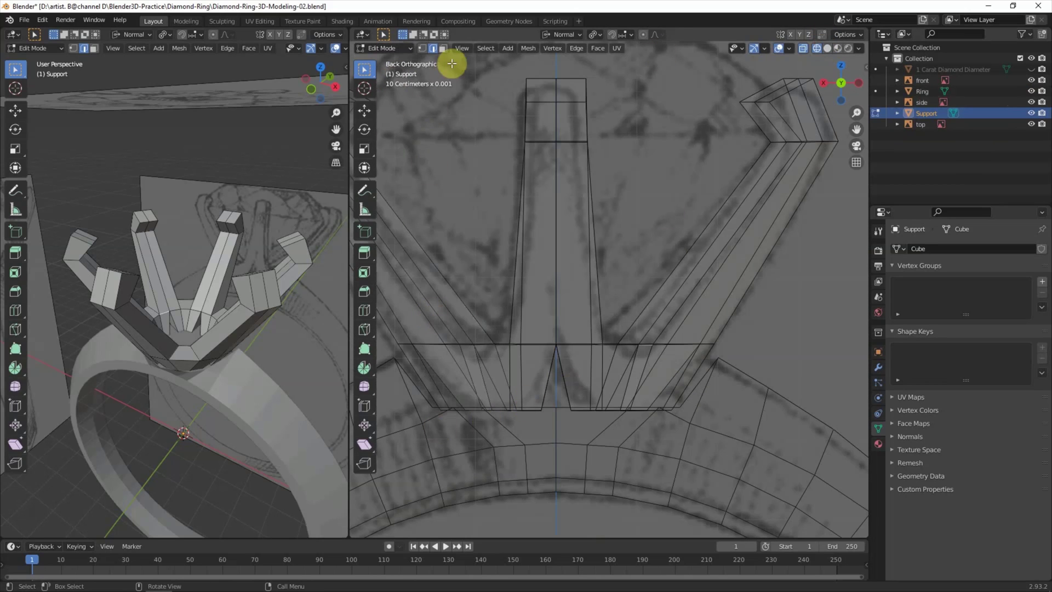
click(421, 48)
drag(414, 431, 695, 404)
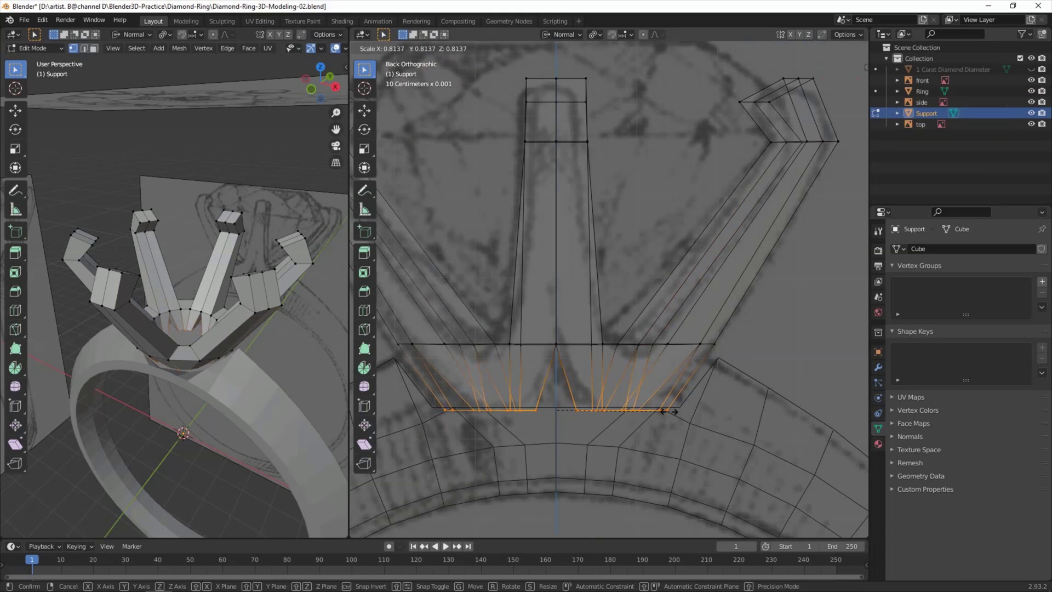
click(667, 412)
key(alt+a)
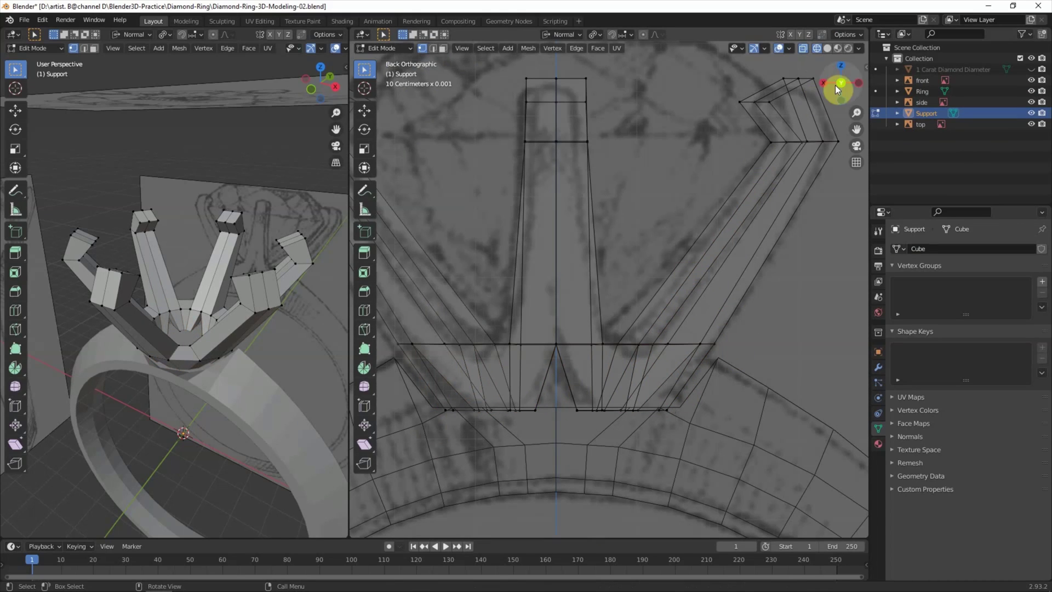
- Return to solid shading and Object Mode after inspecting the tapered prongs
drag(840, 90, 732, 178)
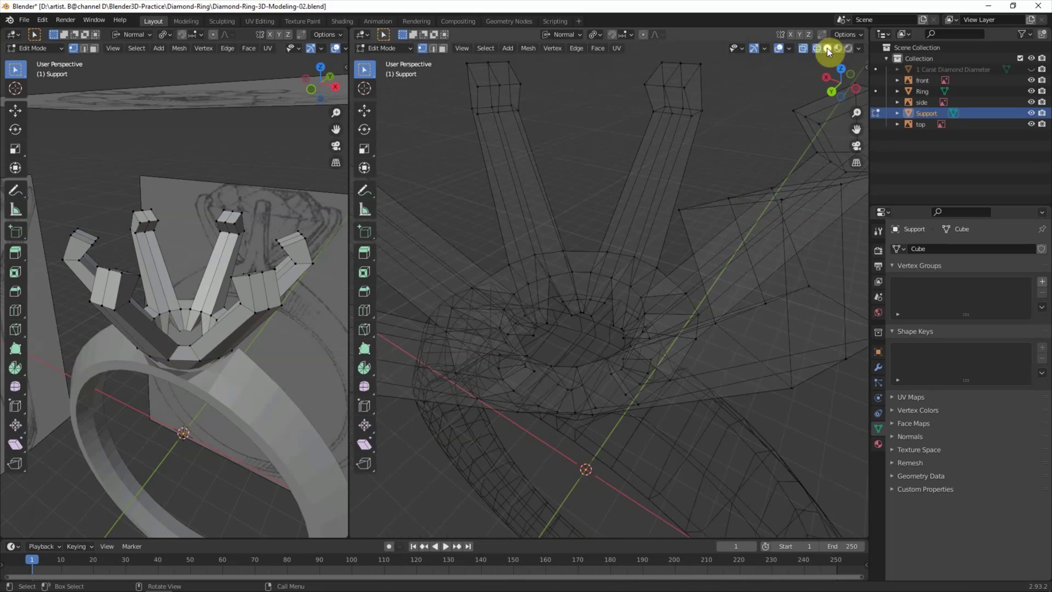
click(828, 51)
mouse_move(676, 223)
middle_down()
mouse_move(615, 376)
mouse_move(615, 357)
mouse_move(629, 336)
mouse_move(646, 347)
mouse_move(617, 359)
mouse_move(664, 369)
mouse_move(512, 359)
mouse_move(463, 369)
mouse_move(472, 368)
middle_up()
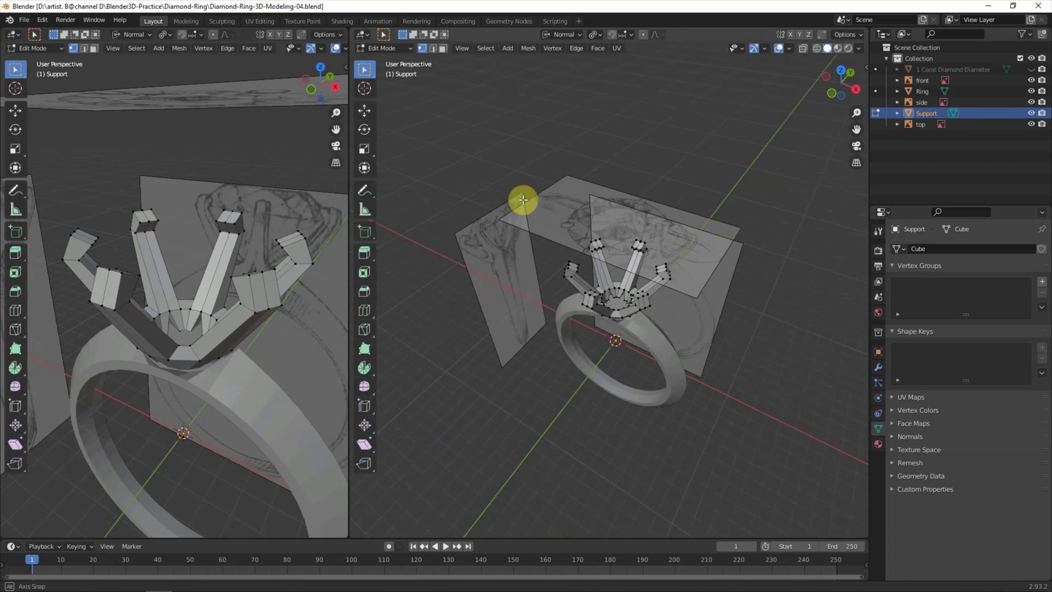
click(389, 48)
- Hide the top, side and front ring reference planes and switch to front orthographic view
click(1031, 124)
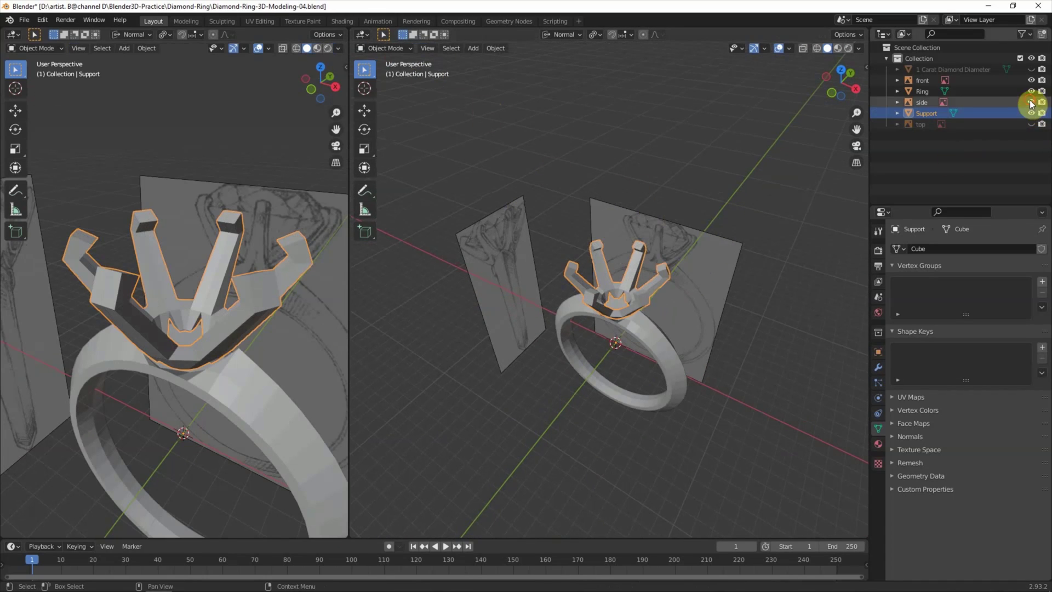
click(1031, 102)
click(1031, 80)
click(834, 87)
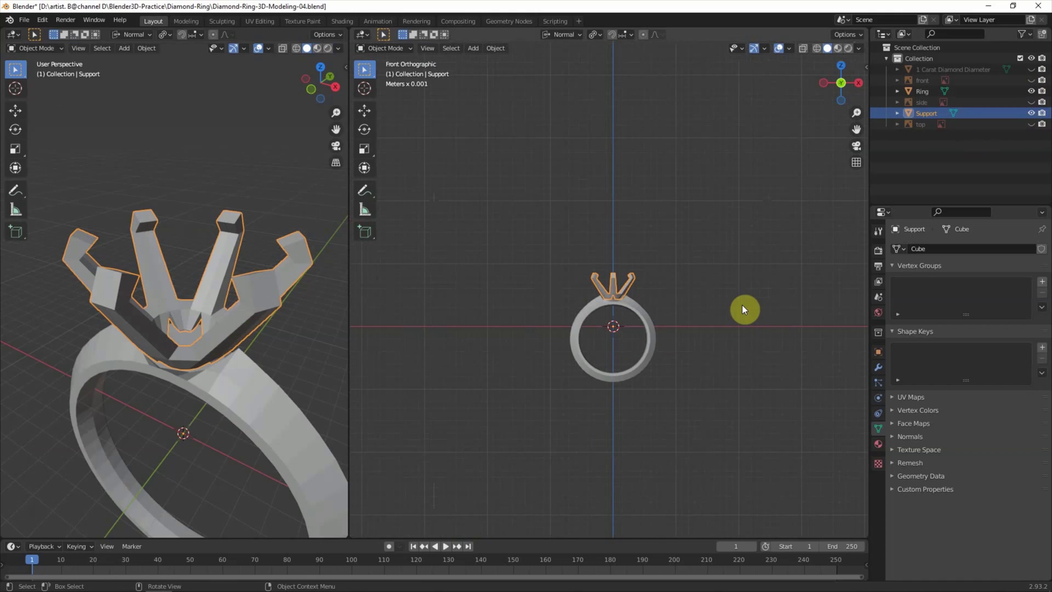
- Add side.jpg as a reference image and set its location to 0 on all axes
click(159, 579)
drag(76, 427, 779, 356)
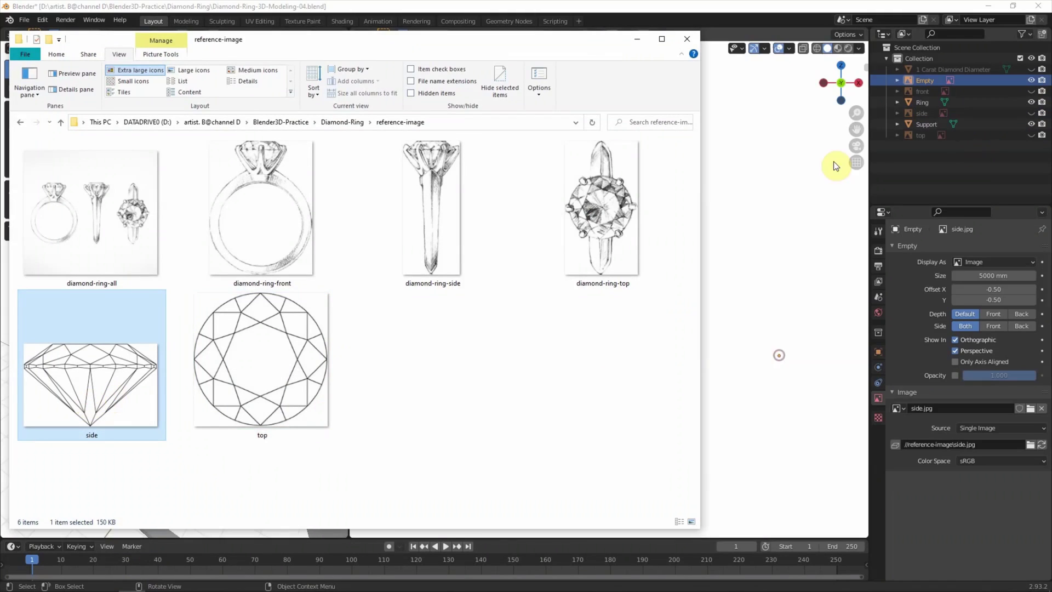
click(835, 166)
key(KP_Decimal)
scroll(731, 235, down, 4)
click(865, 66)
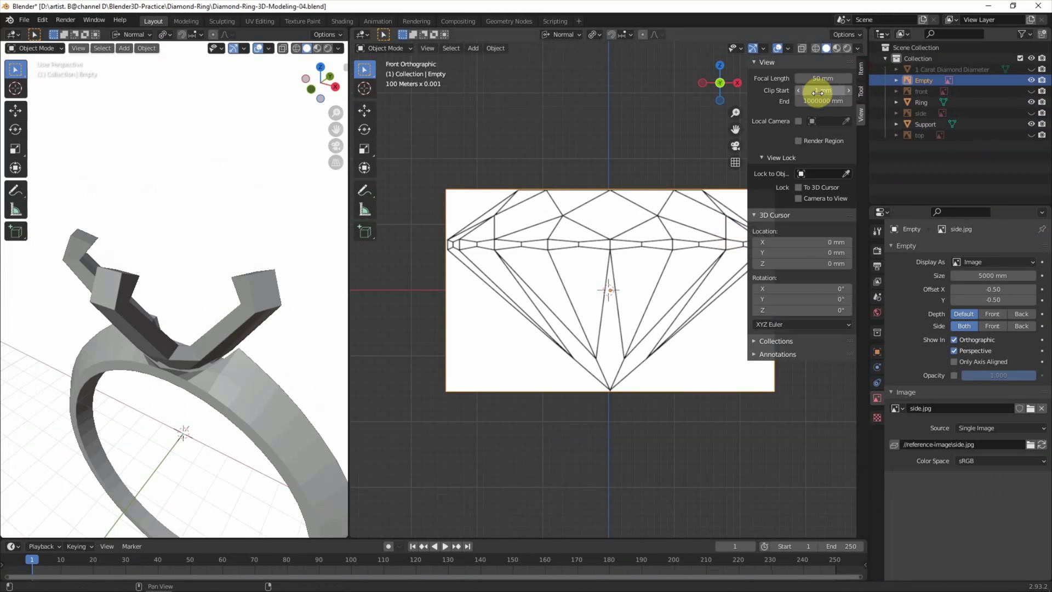
text(0)
key(Return)
drag(799, 100, 800, 110)
text(000001)
key(Return)
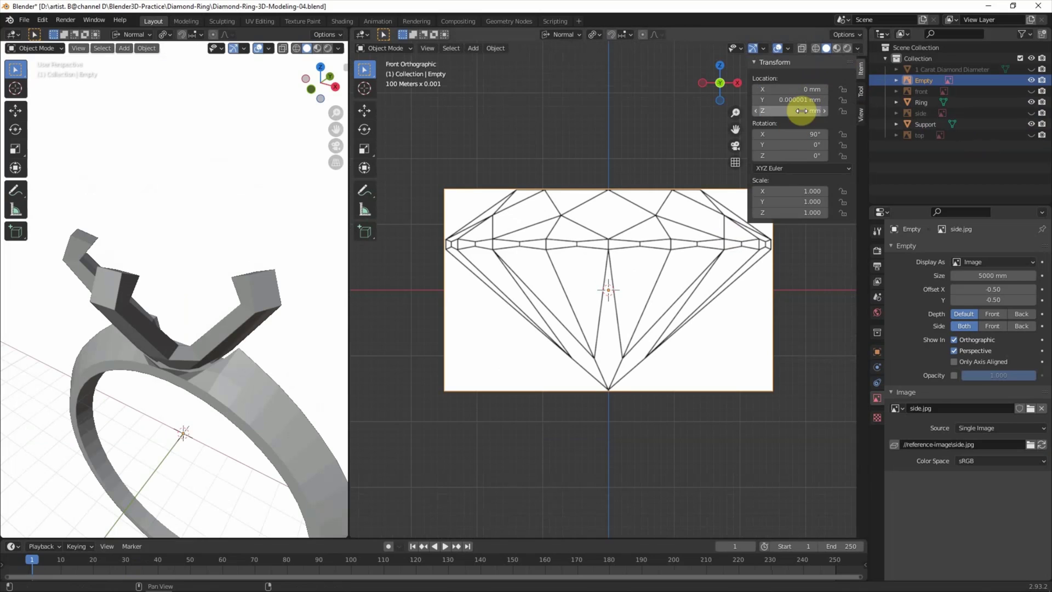
- In top view, add top.jpg as a reference image with X and Y location 0
click(722, 68)
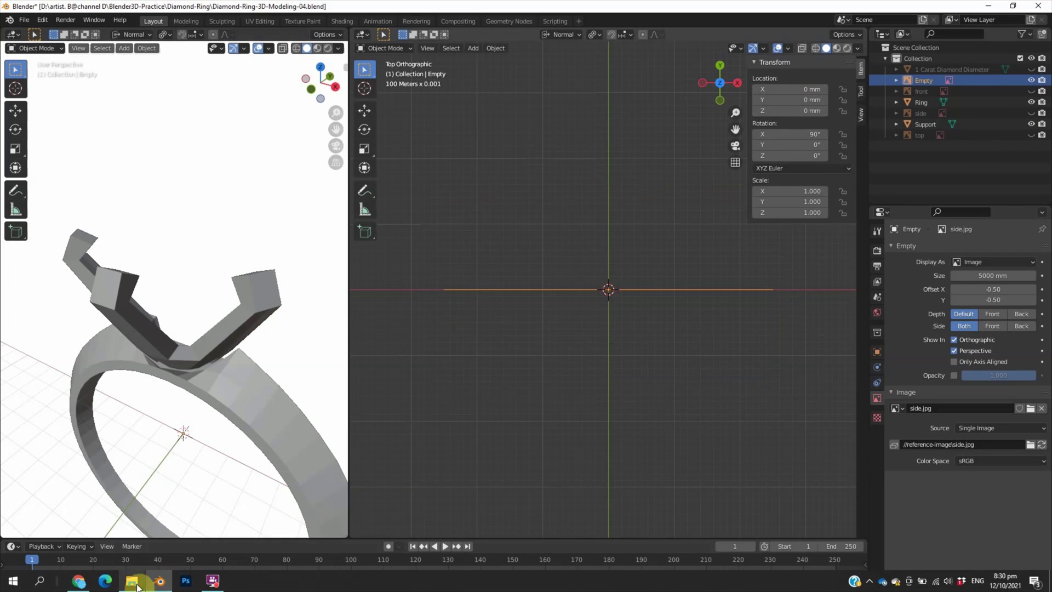
click(159, 581)
drag(262, 361, 732, 345)
click(800, 89)
text(0)
key(Return)
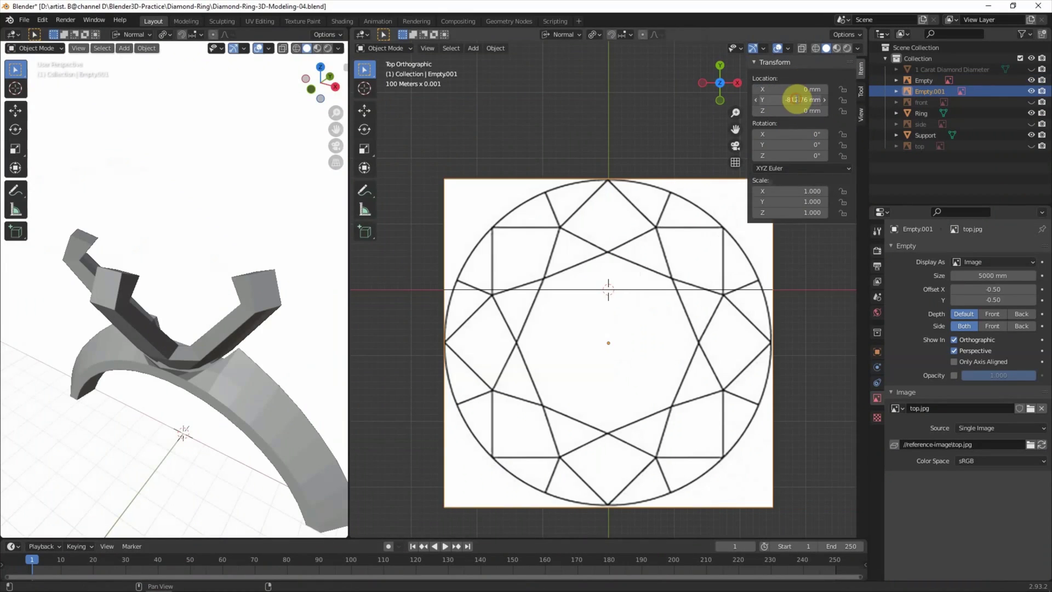
click(800, 100)
text(0)
key(Return)
- Rename the images Diamond-top and Diamond-Front, then scale both down to 0.172
click(1031, 91)
double_click(935, 91)
text(Diamon)
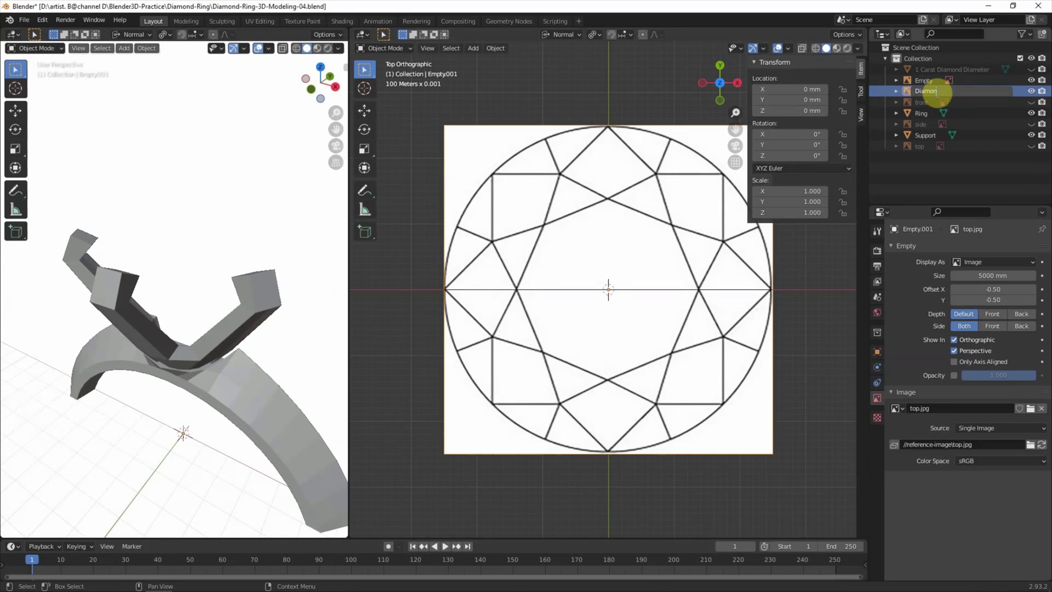
text(d-top)
key(Return)
double_click(931, 91)
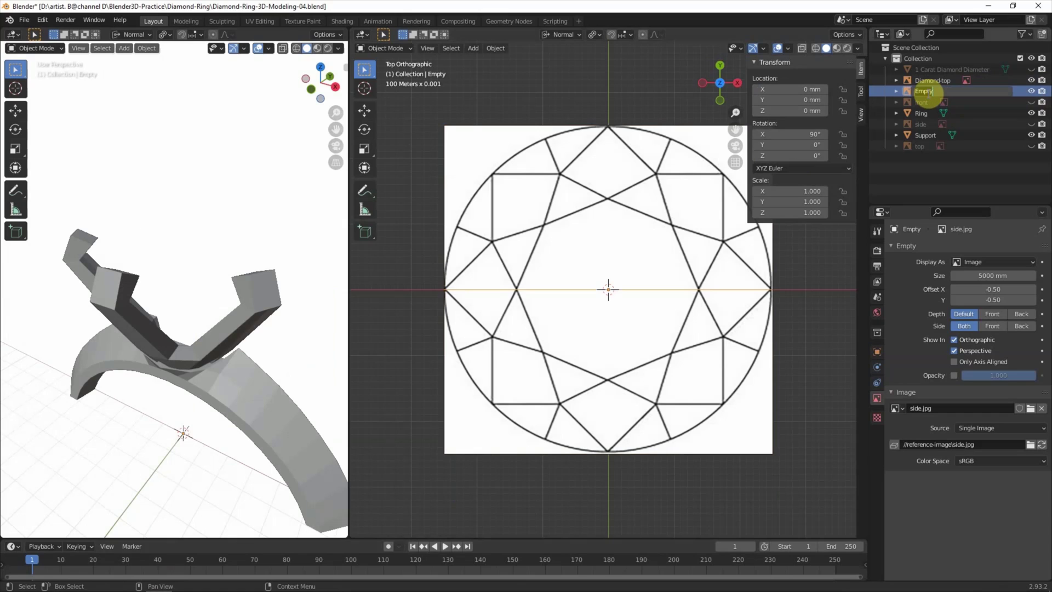
text(Diamond-Front)
key(Return)
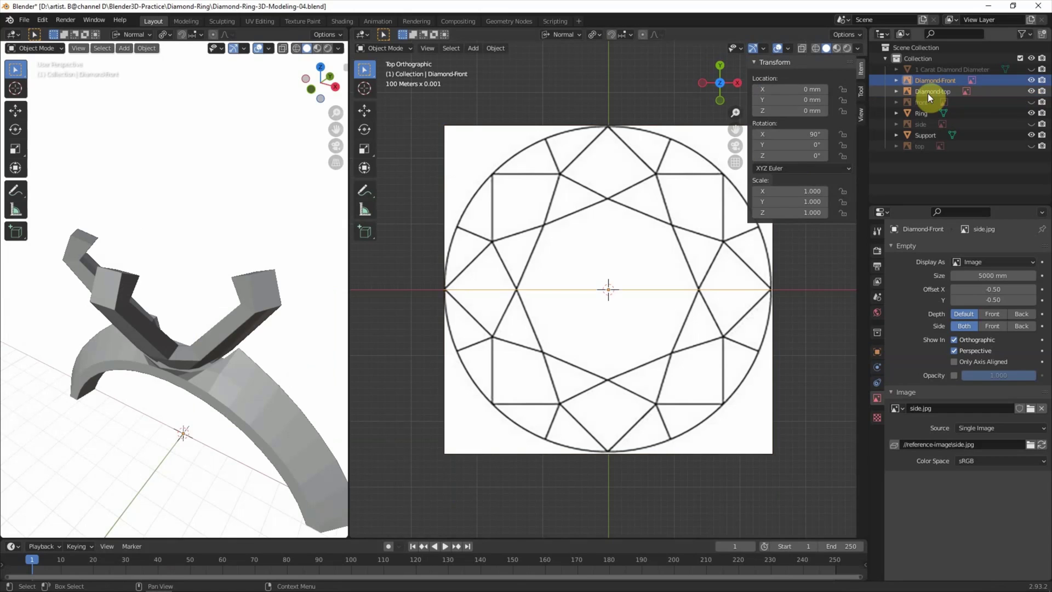
key(s)
click(641, 289)
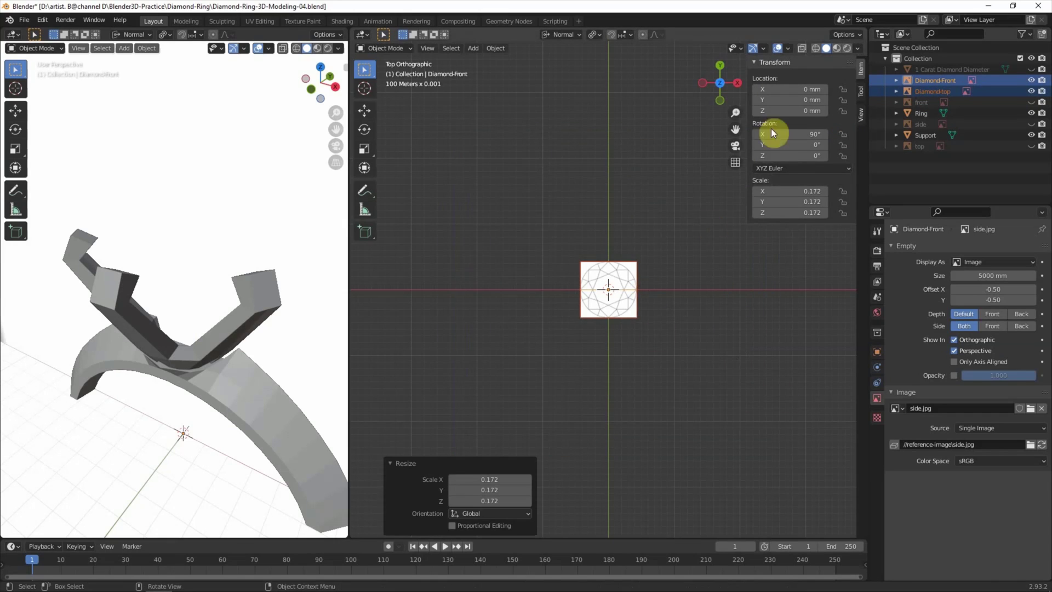
- Scale the diamond reference images further down to 0.101
scroll(696, 285, up, 8)
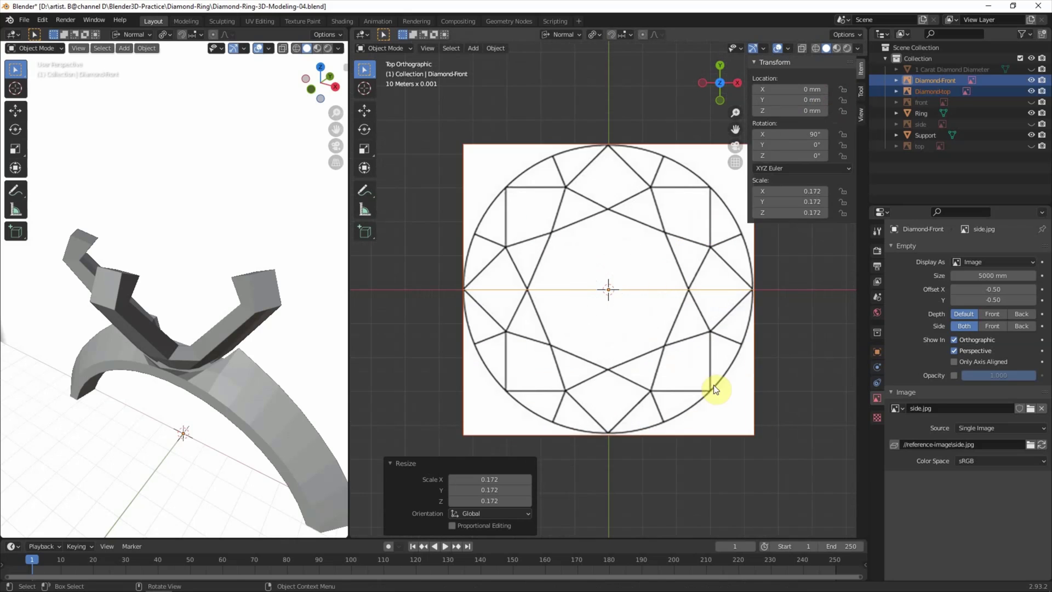
key(s)
scroll(623, 294, up, 3)
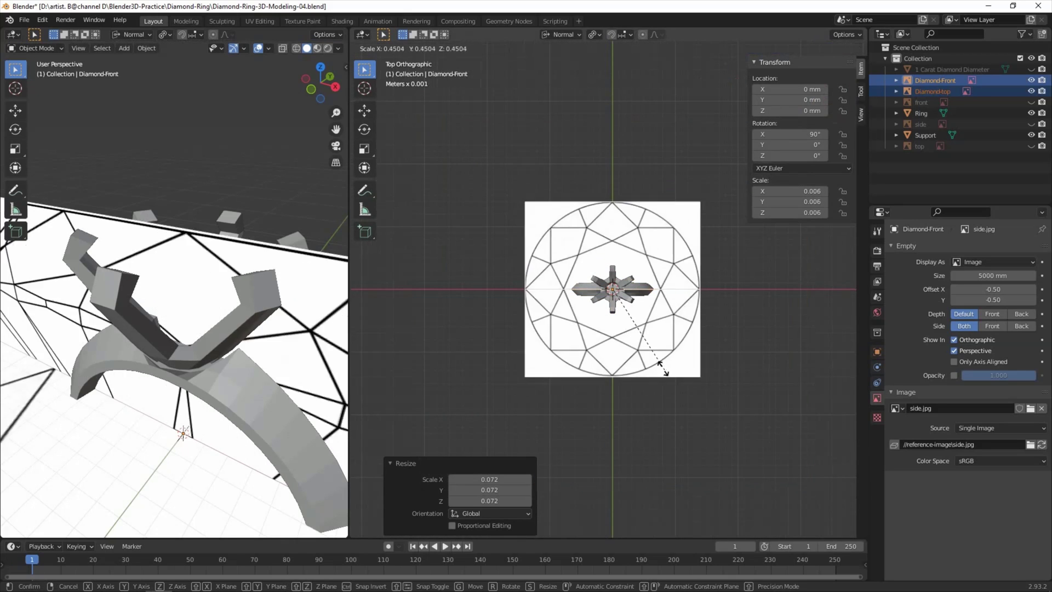
click(706, 354)
- With Global orientation, raise both images 6.76 mm along Z into the prongs
click(720, 100)
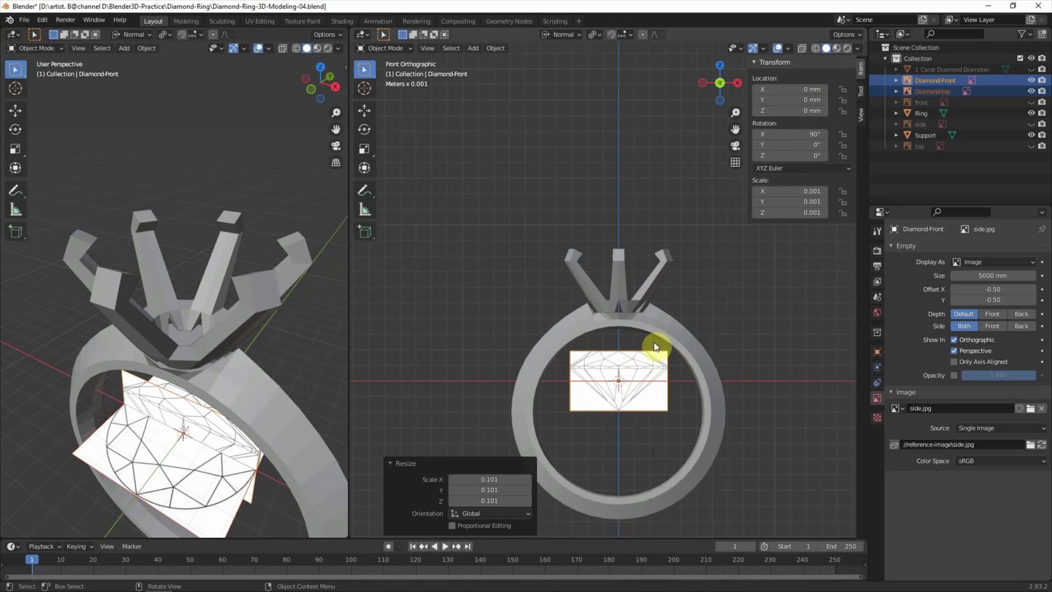
click(560, 35)
click(551, 68)
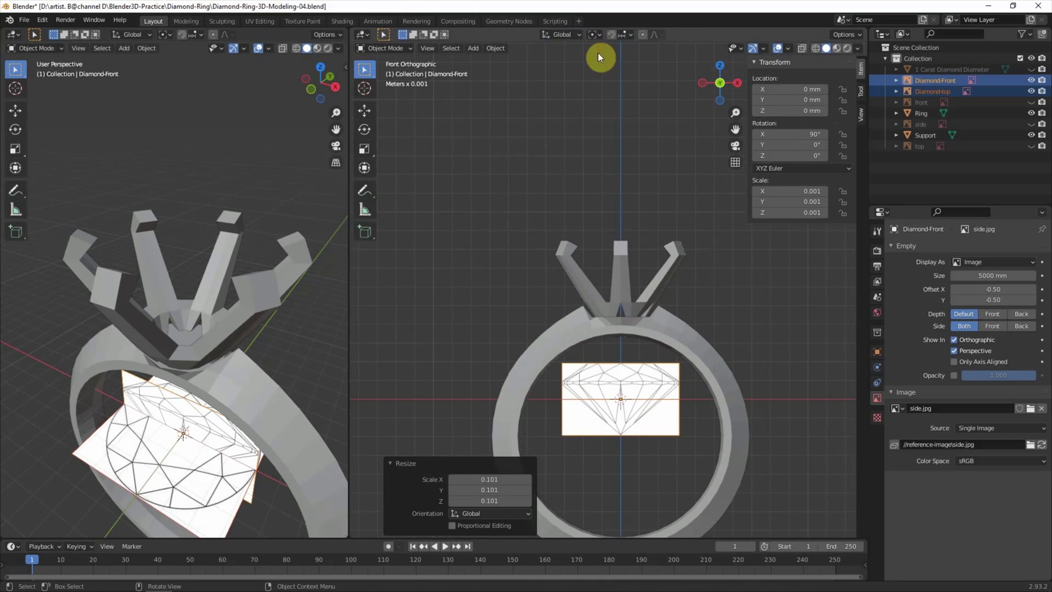
key(g)
key(z)
click(681, 235)
scroll(685, 257, up, 5)
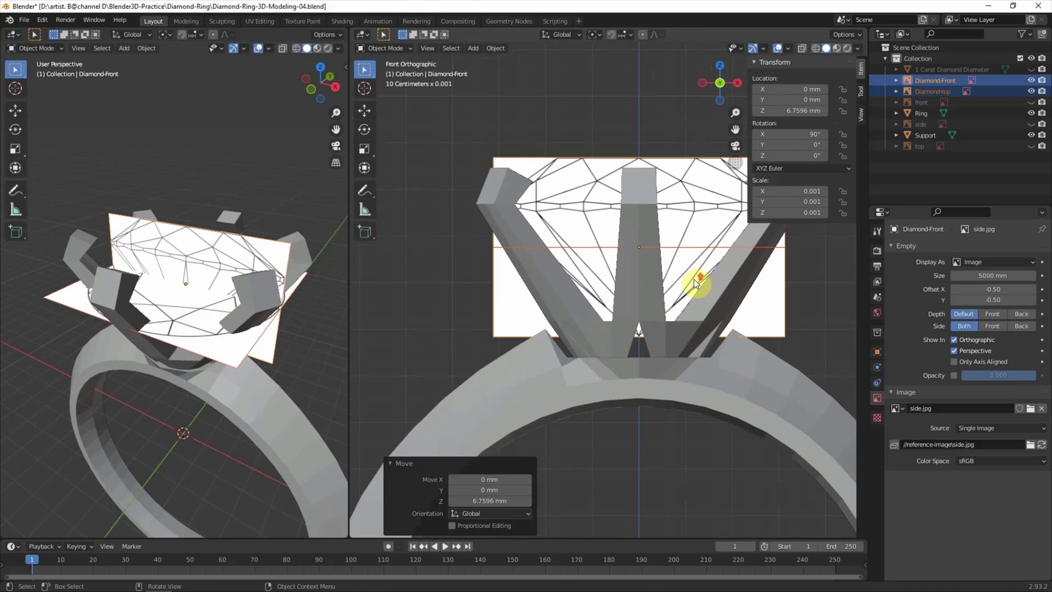
key(shift+z)
shift+middle_drag(637, 224, 563, 258)
scroll(563, 258, down, 1)
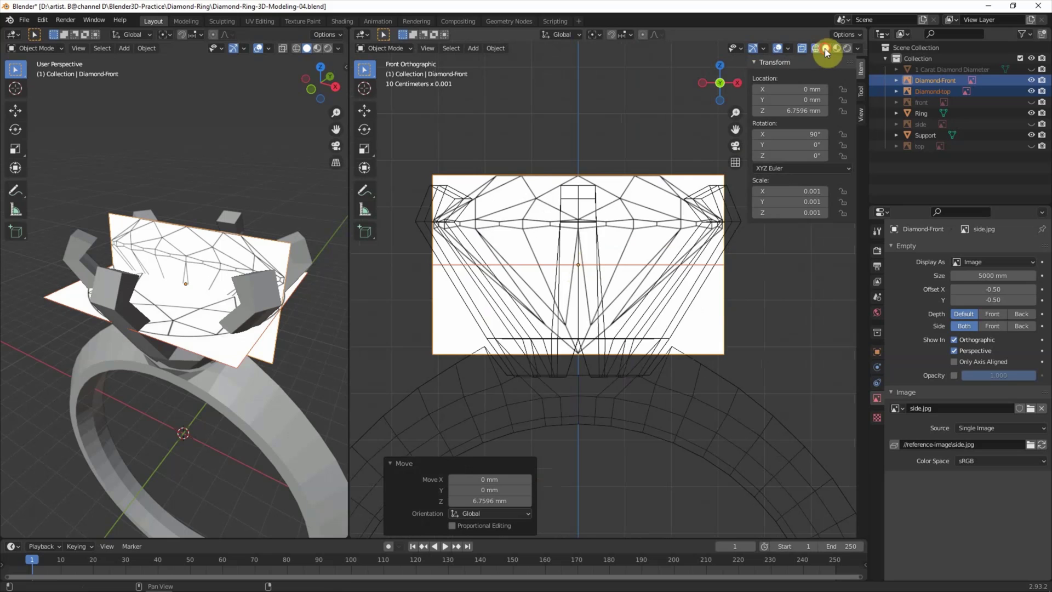
click(826, 48)
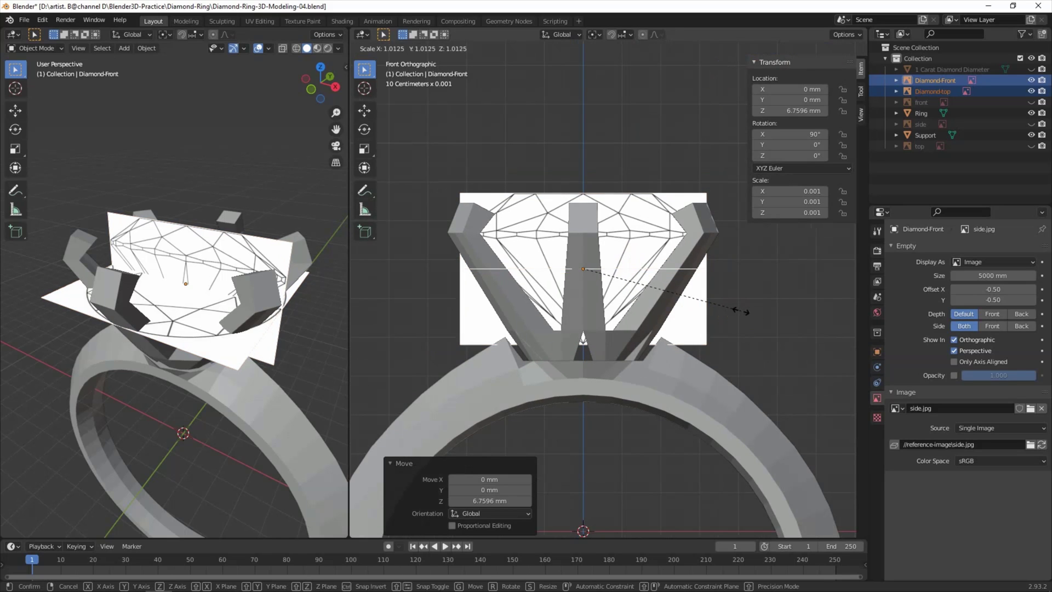
- Hide Ring and Support and enable lowered opacity on Diamond-Front and Diamond-top
click(805, 258)
drag(1027, 113, 1030, 136)
click(954, 375)
drag(995, 375, 970, 375)
click(1012, 89)
click(953, 375)
- Reposition Diamond-top and move Diamond-Front along Y to align the two images
key(g)
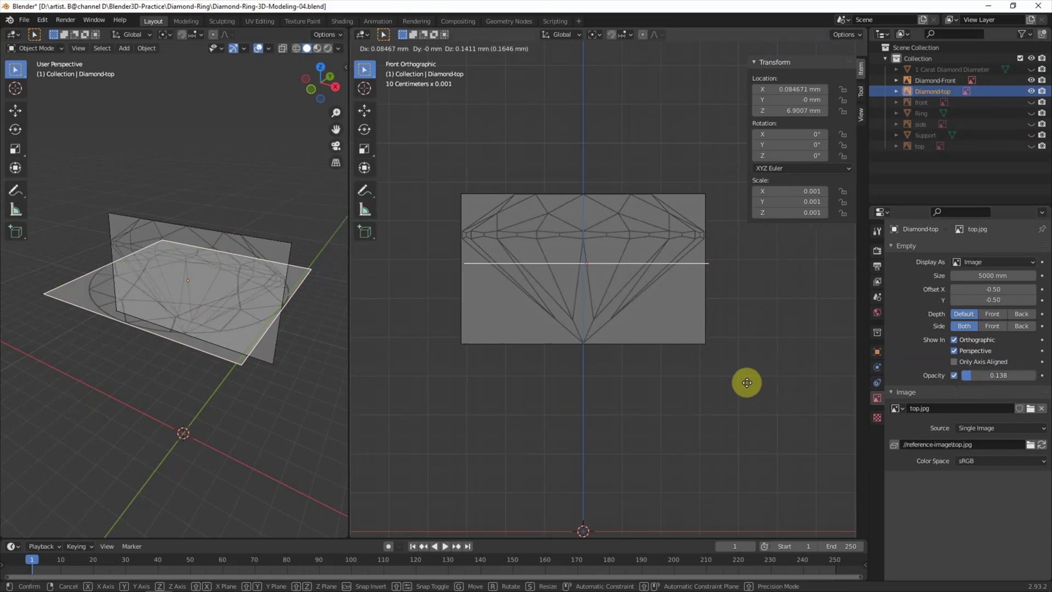
click(751, 294)
click(673, 314)
key(g)
key(y)
click(700, 292)
key(g)
key(y)
click(289, 263)
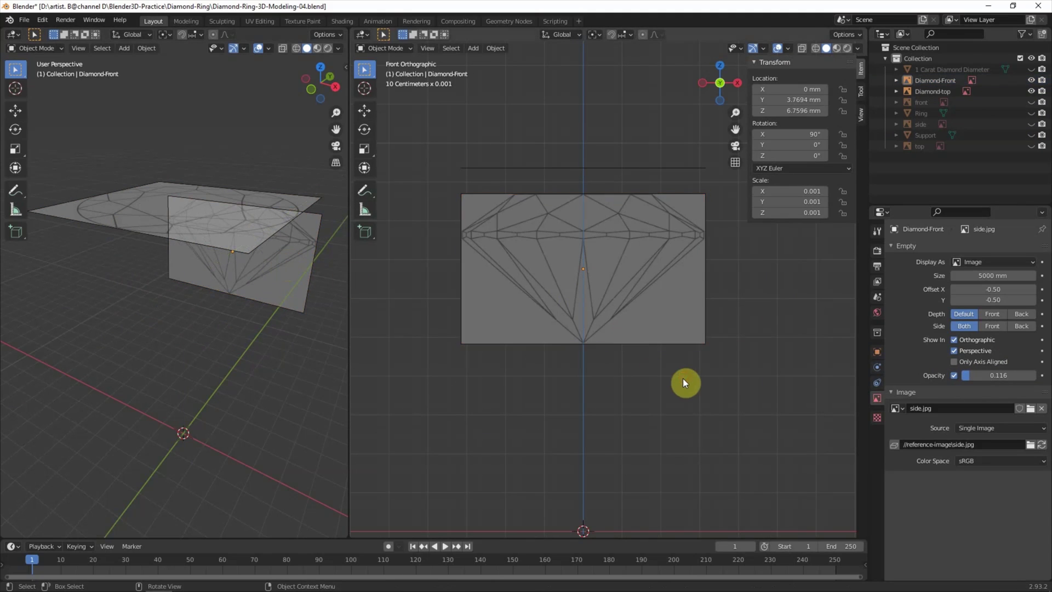
scroll(625, 268, down, 2)
click(473, 49)
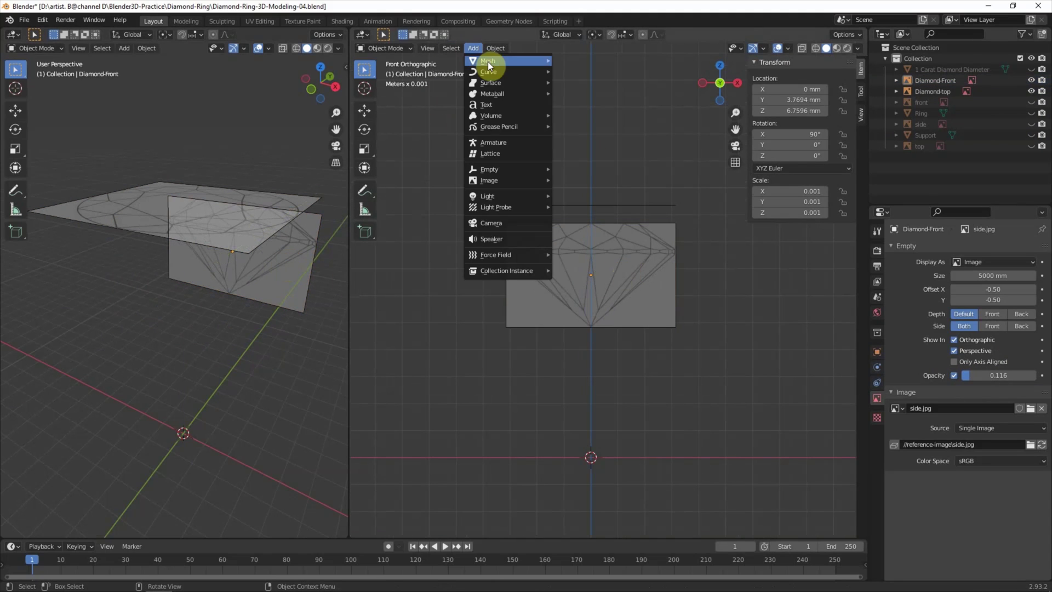
- Add a cylinder with 16 vertices and Triangle Fan cap fill
click(580, 115)
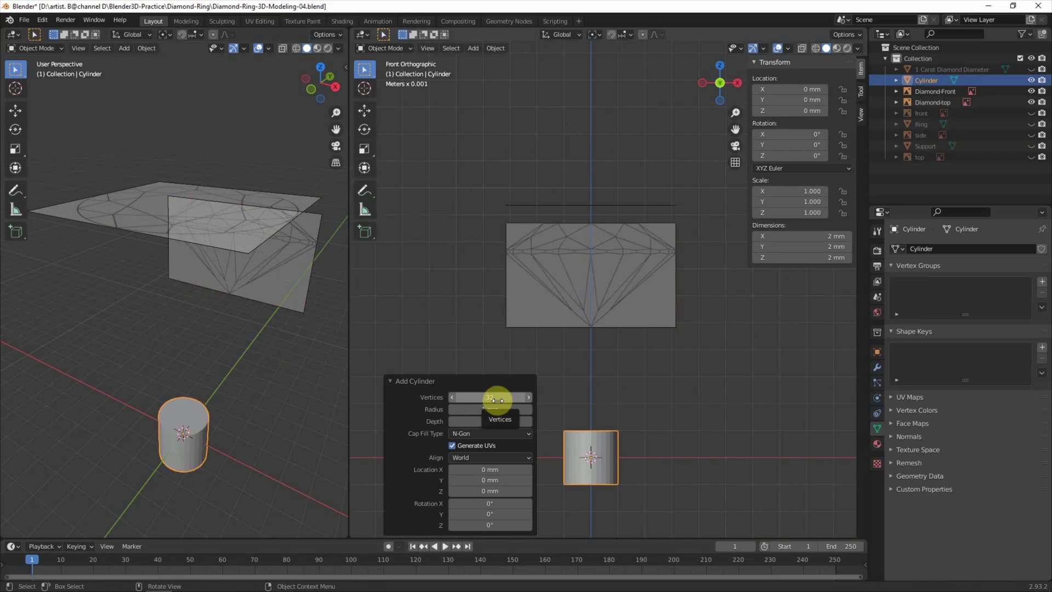
key(alt+z)
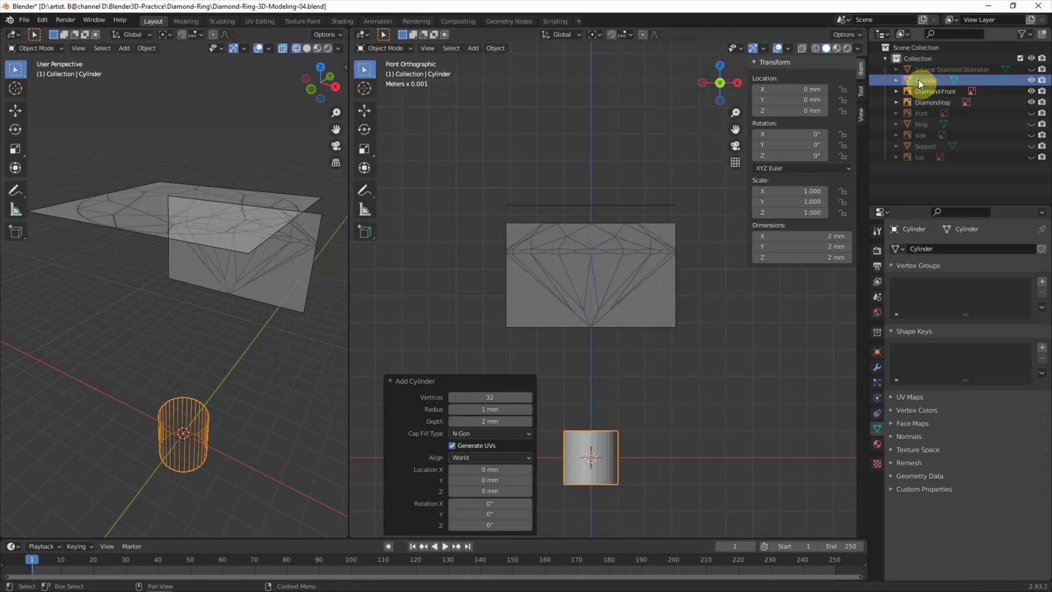
text(16)
key(Return)
click(466, 434)
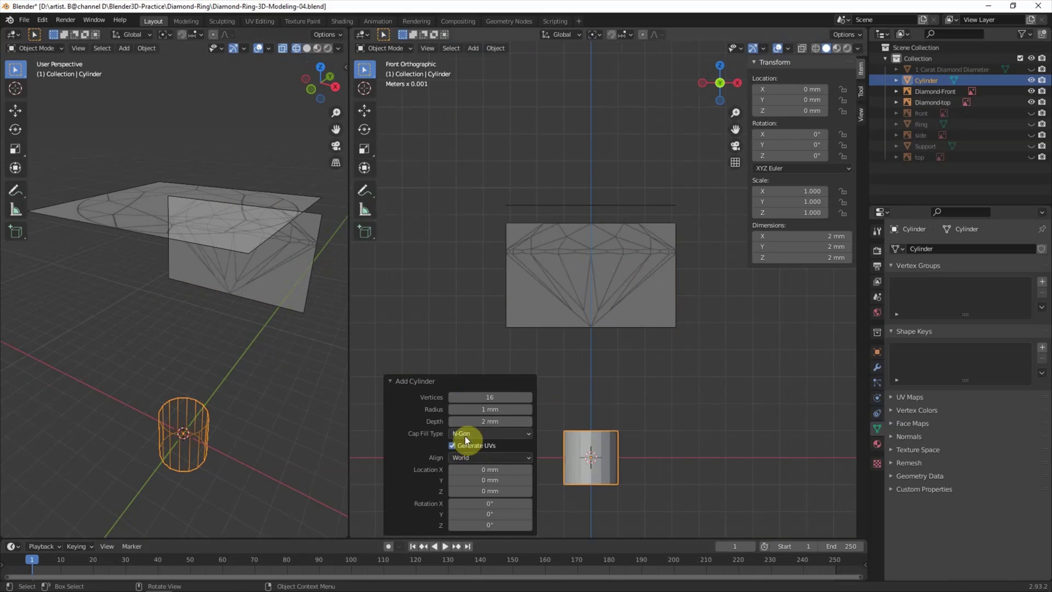
click(470, 470)
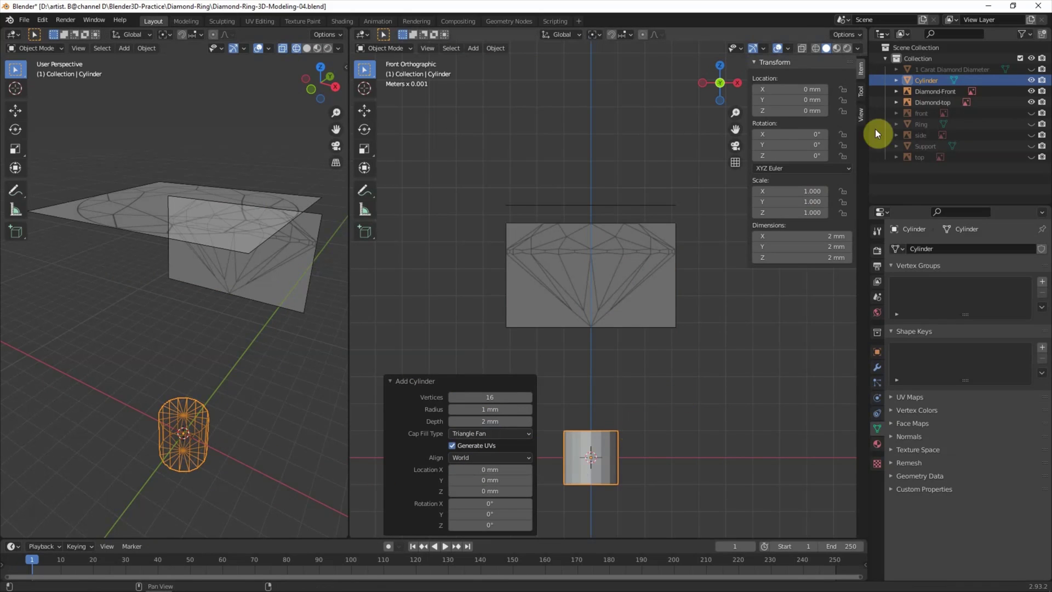
- Rename the cylinder Diamond and raise its mesh 7.4985 mm along Z in Edit Mode
double_click(923, 81)
text(amond)
key(Return)
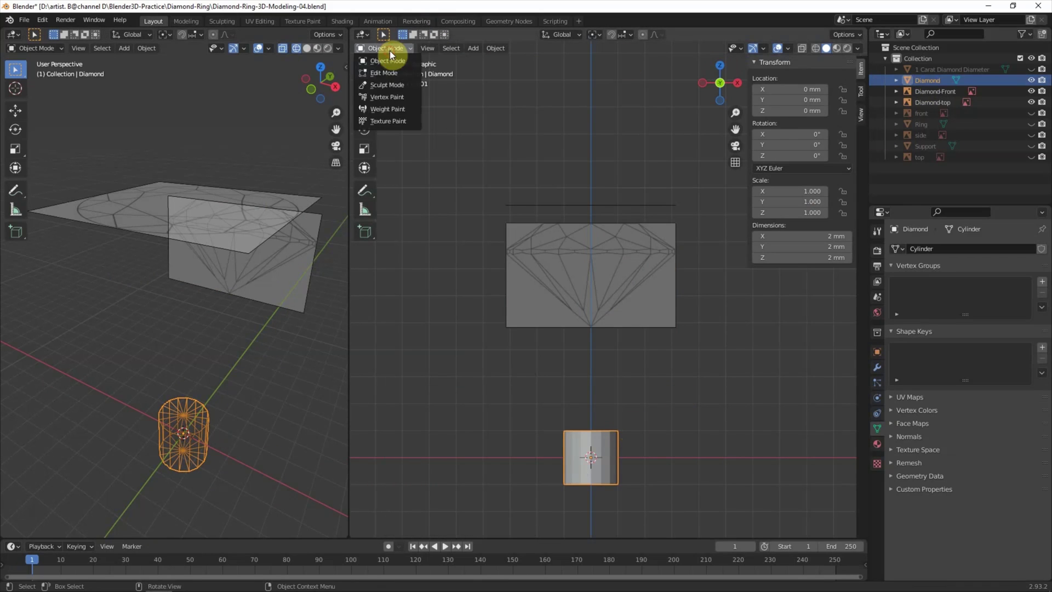
key(Tab)
key(g)
key(z)
click(688, 166)
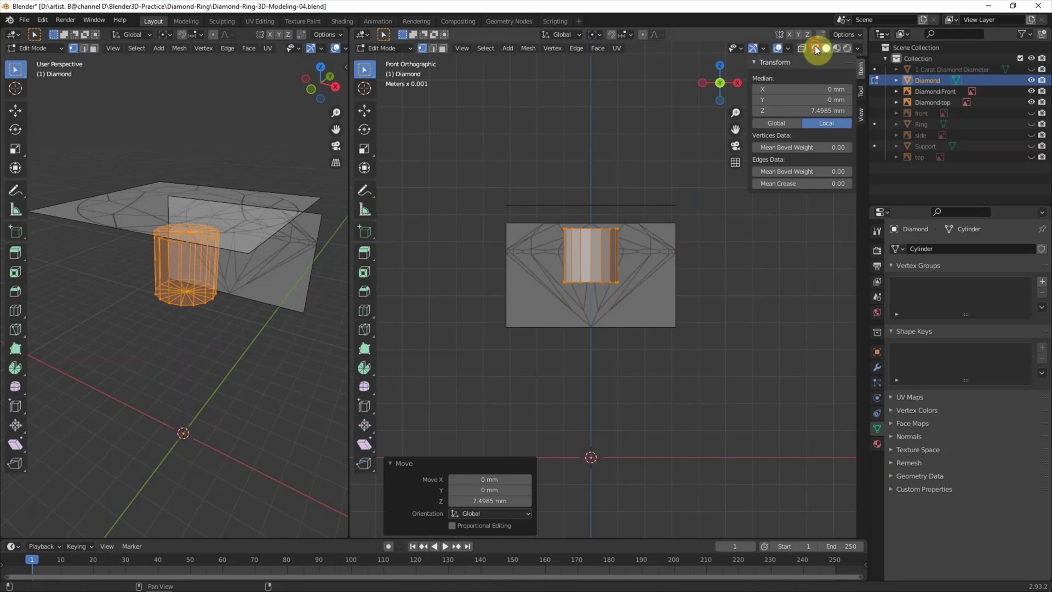
- Scale the Diamond cylinder mesh up by 3.111
mouse_move(349, 99)
mouse_down()
mouse_move(394, 101)
mouse_move(343, 134)
mouse_up()
key(alt+z)
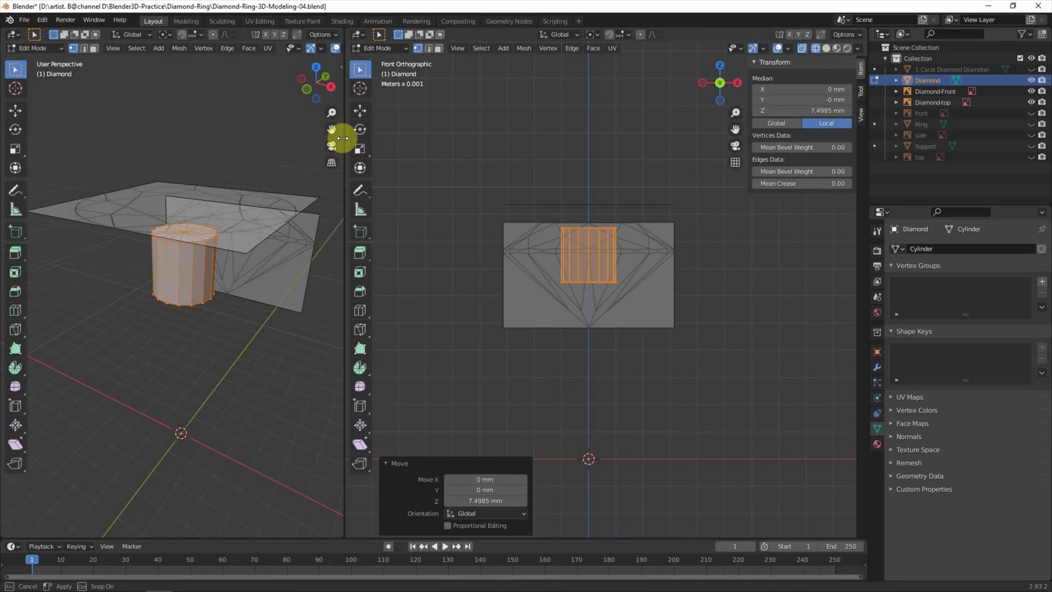
middle_drag(343, 134, 229, 243)
key(s)
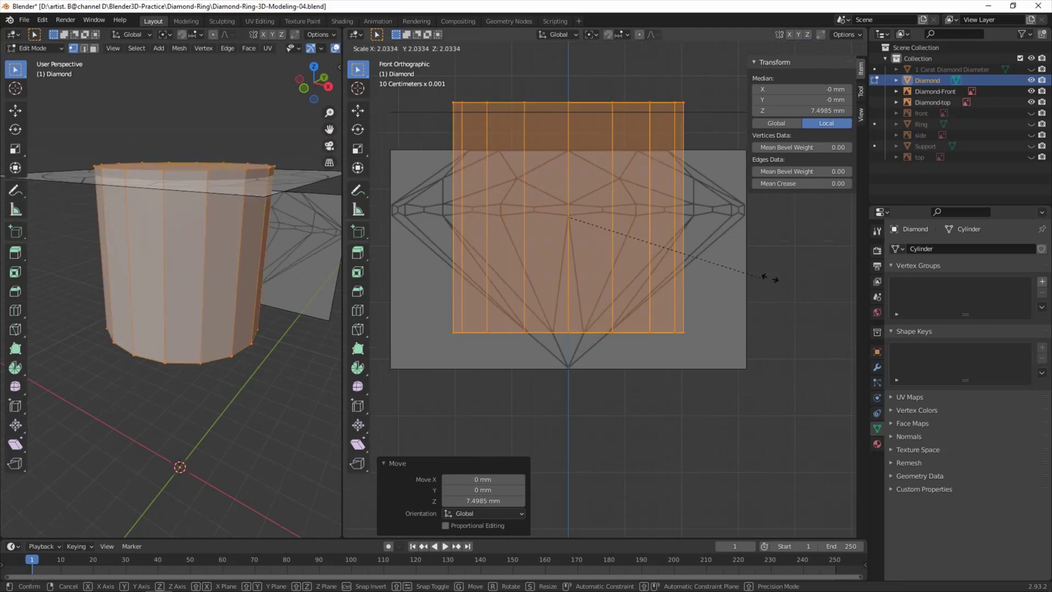
key(Return)
- Move the bottom and top vertex rings along Z onto the girdle lines, flattening a disc
shift+middle_drag(411, 329, 450, 364)
drag(421, 400, 834, 442)
key(g)
key(z)
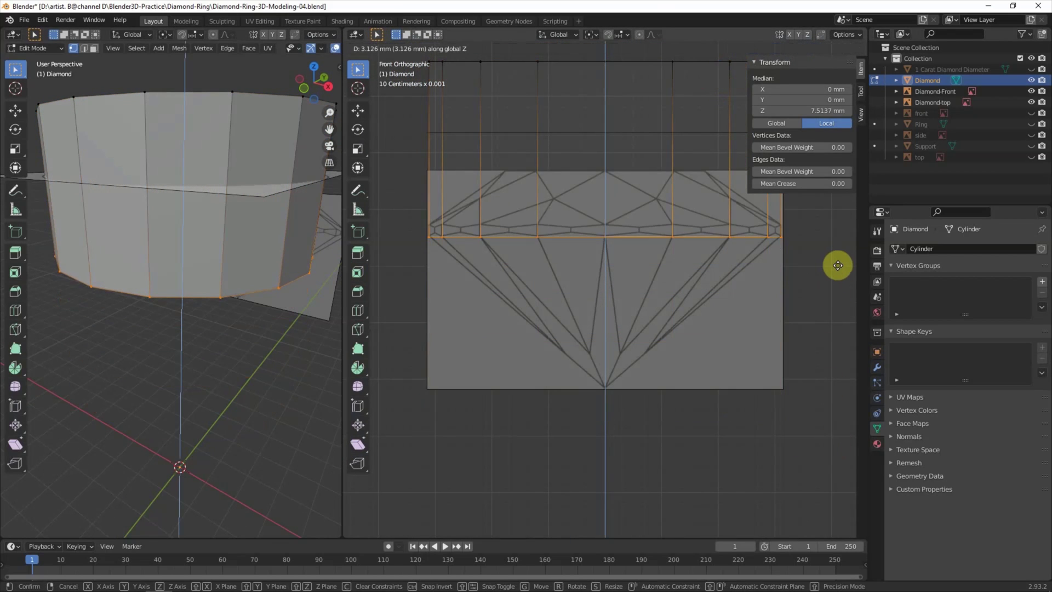
click(838, 265)
shift+middle_drag(731, 262, 730, 383)
drag(406, 148, 819, 197)
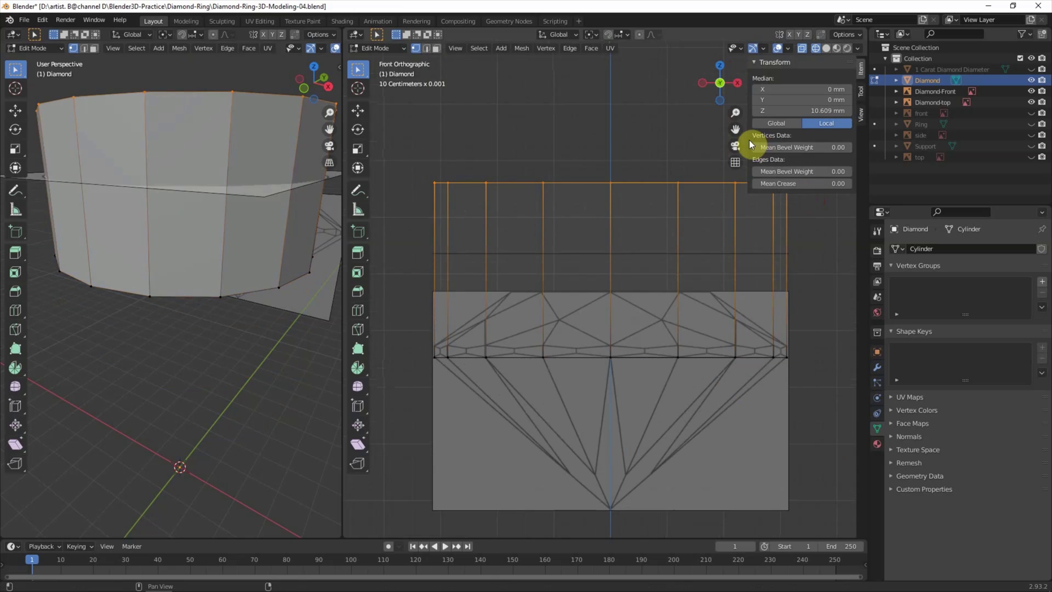
key(n)
key(g)
key(z)
click(828, 414)
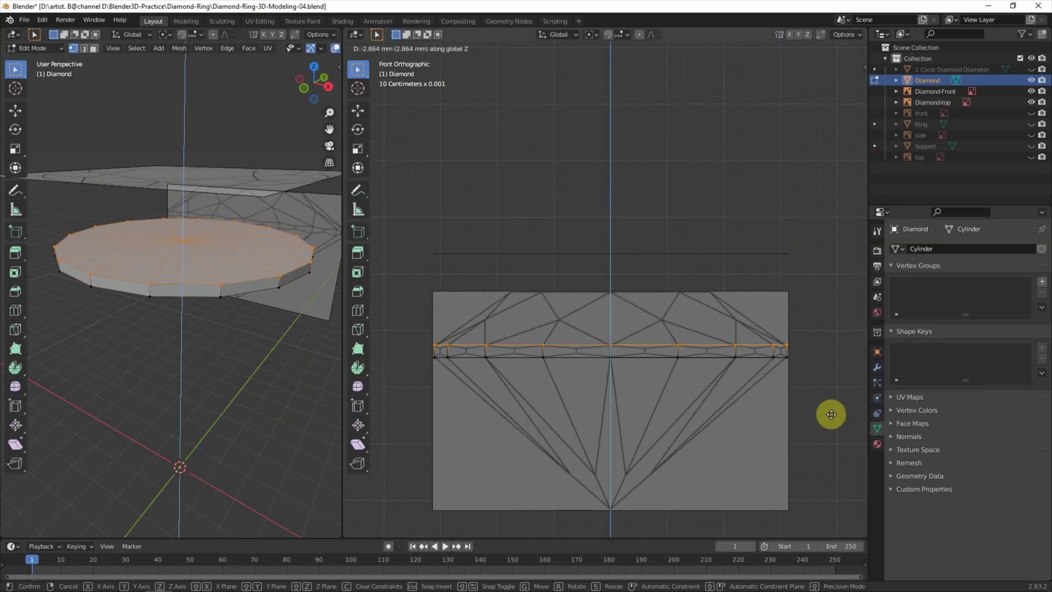
- Drop the bottom centre vertex 2.6903 mm down to the culet point
middle_drag(296, 273, 219, 259)
click(180, 214)
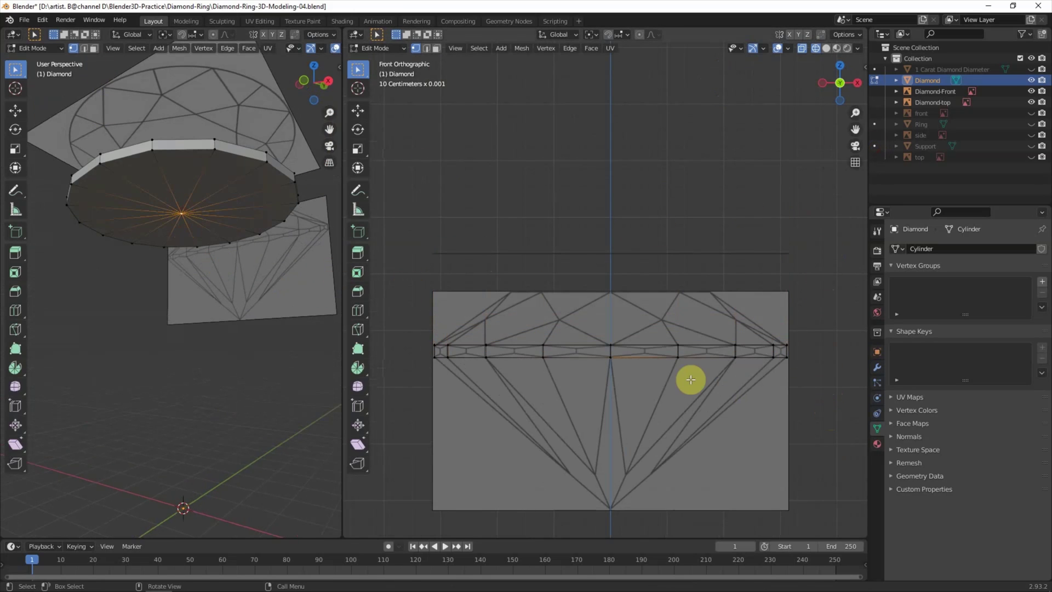
key(g)
key(z)
click(689, 529)
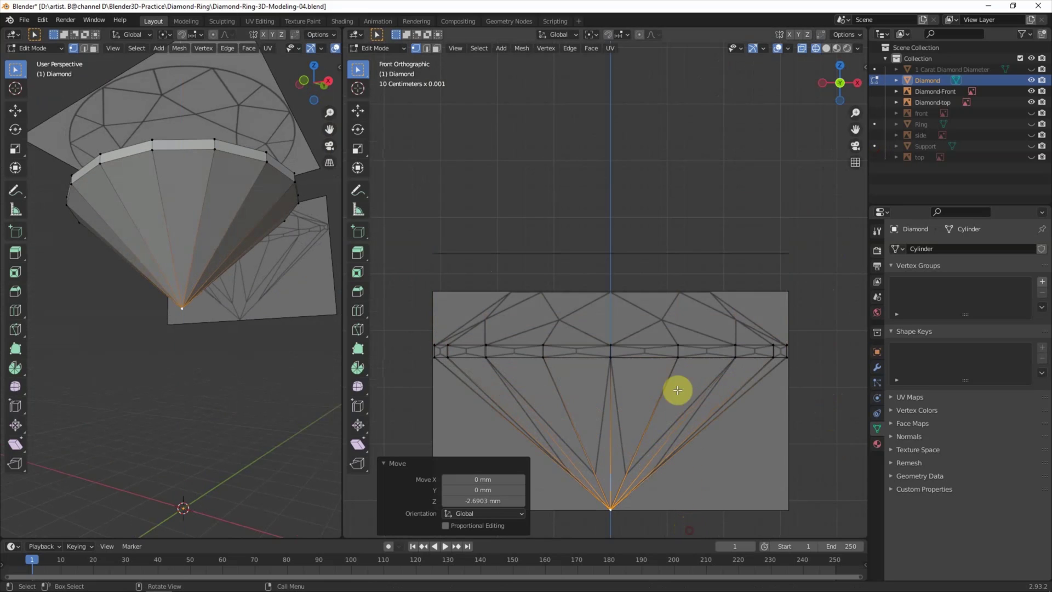
click(656, 213)
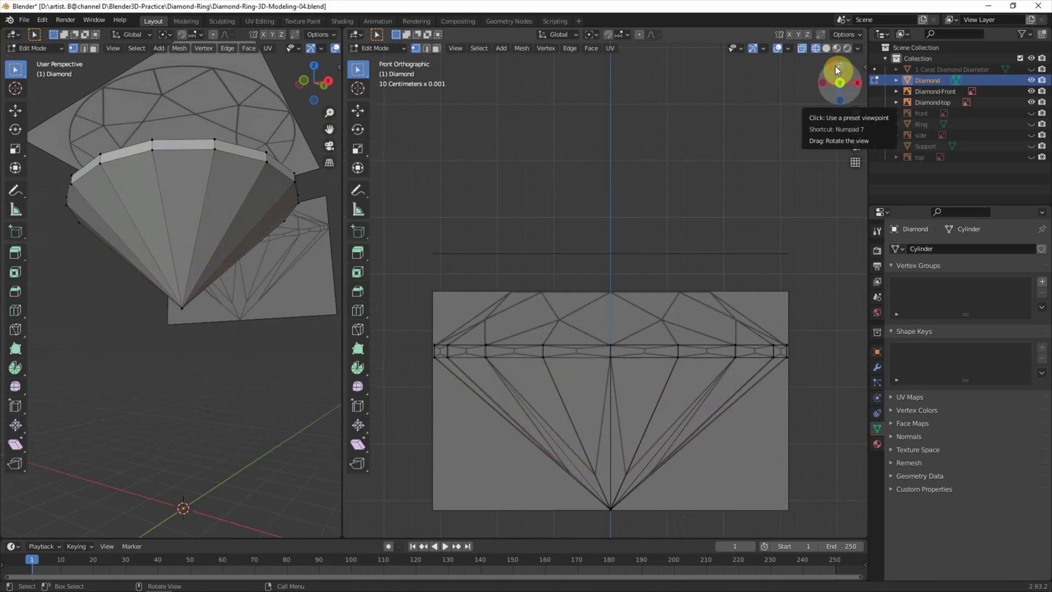
- In Top view, knife-cut an octagon through the facet corners of the diamond's top face
click(839, 67)
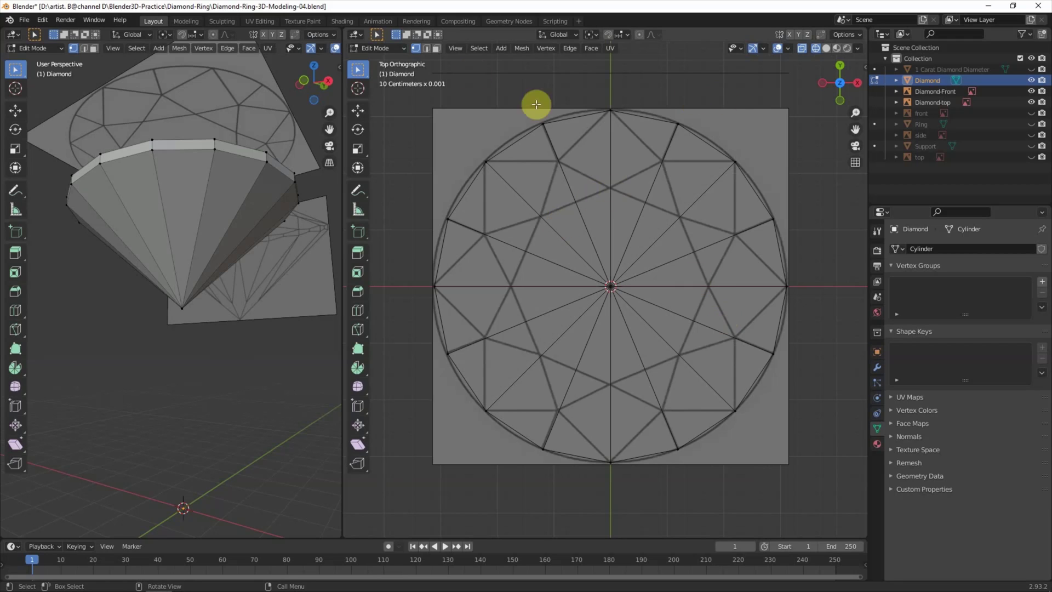
click(357, 335)
click(610, 188)
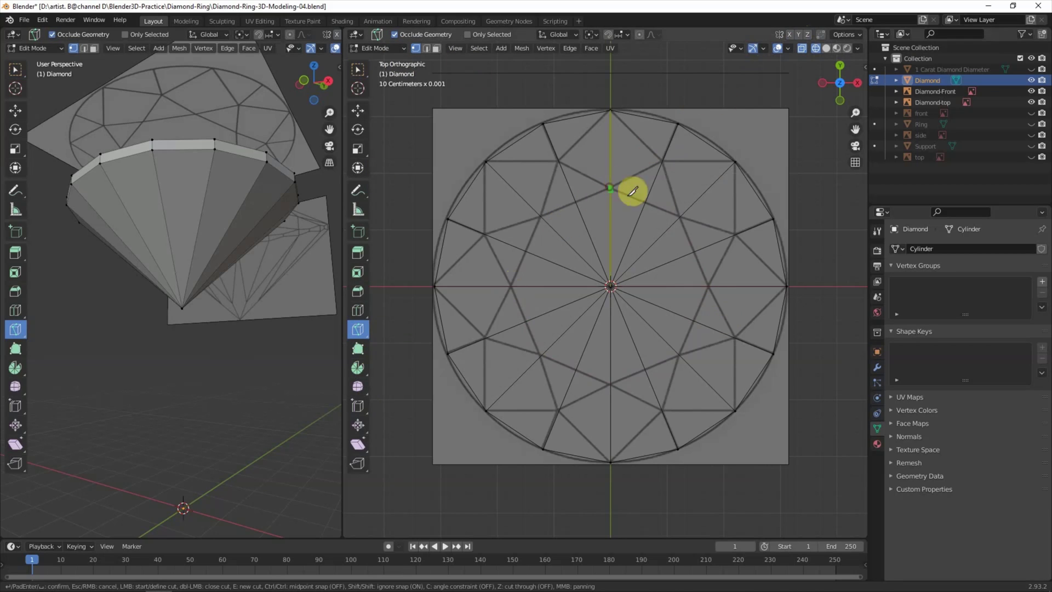
click(682, 216)
click(709, 285)
click(679, 356)
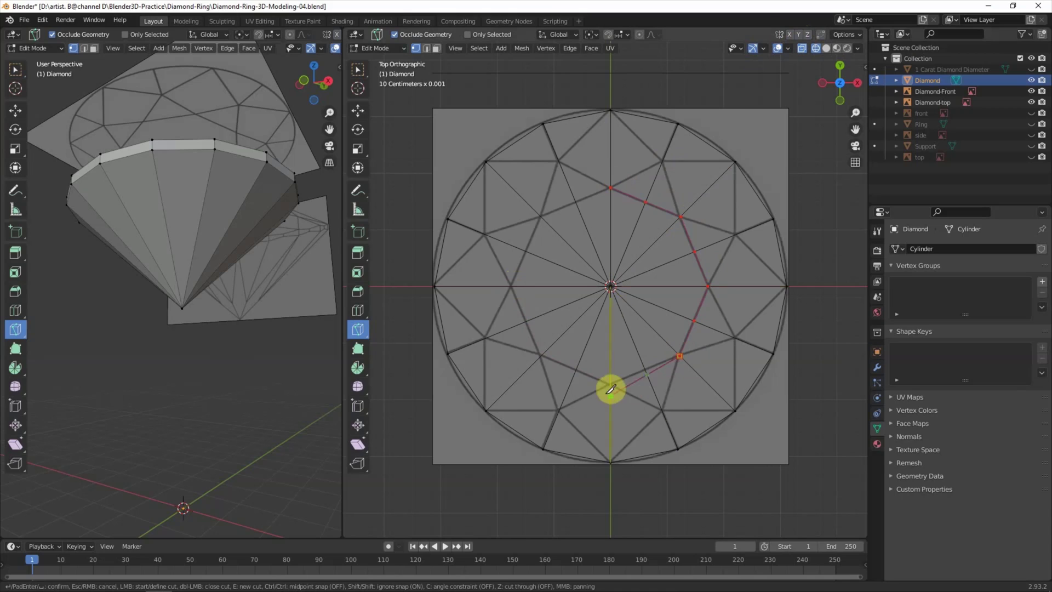
click(542, 356)
click(510, 286)
click(540, 215)
key(Return)
- Select all the inner octagon faces around the top's centre
mouse_move(241, 249)
middle_down()
mouse_move(258, 265)
mouse_move(229, 258)
middle_up()
click(93, 50)
click(15, 71)
click(164, 263)
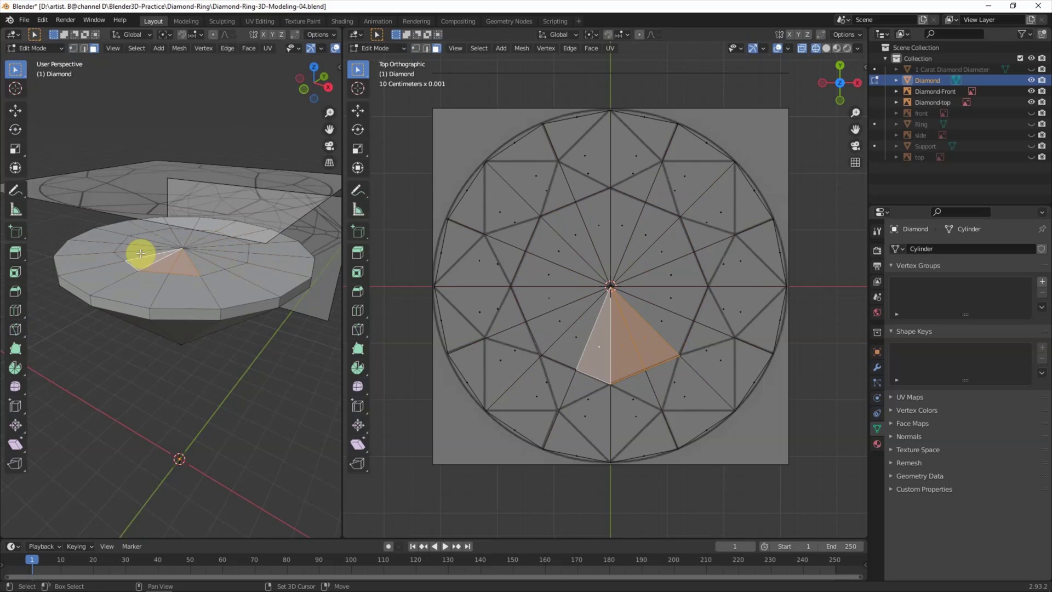
shift+click(136, 235)
shift+click(175, 233)
shift+click(216, 237)
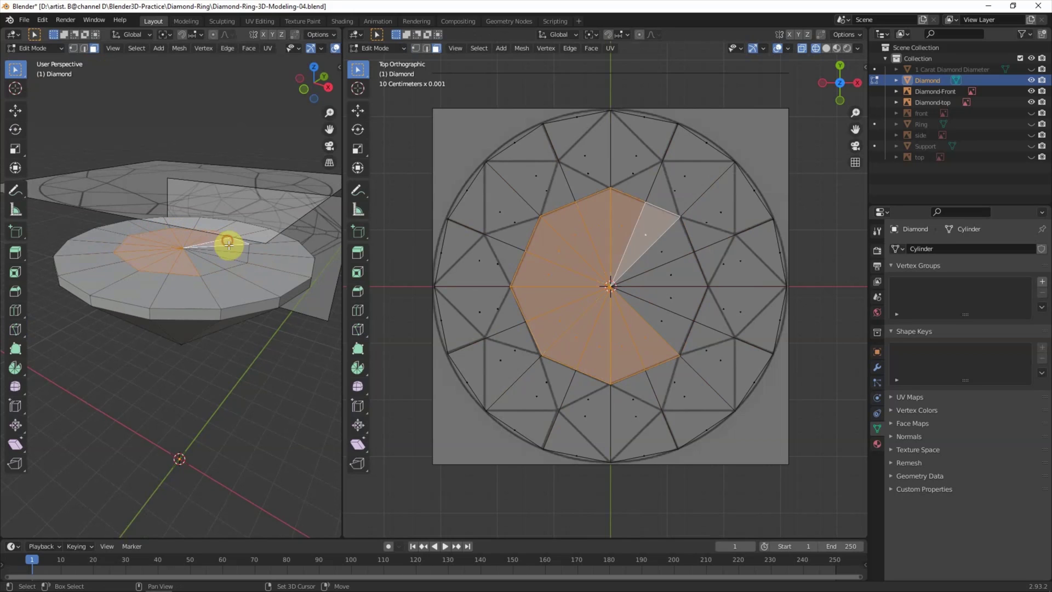
shift+click(226, 258)
shift+click(205, 267)
- From front view, raise the inner octagon faces 0.9193 mm along Z
key(KP_1)
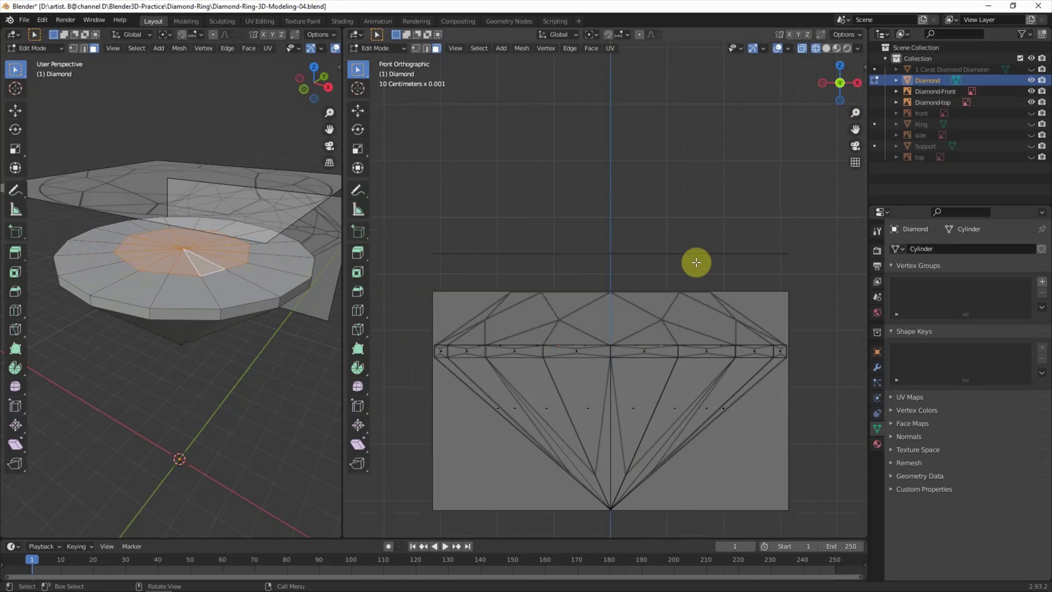
key(g)
key(z)
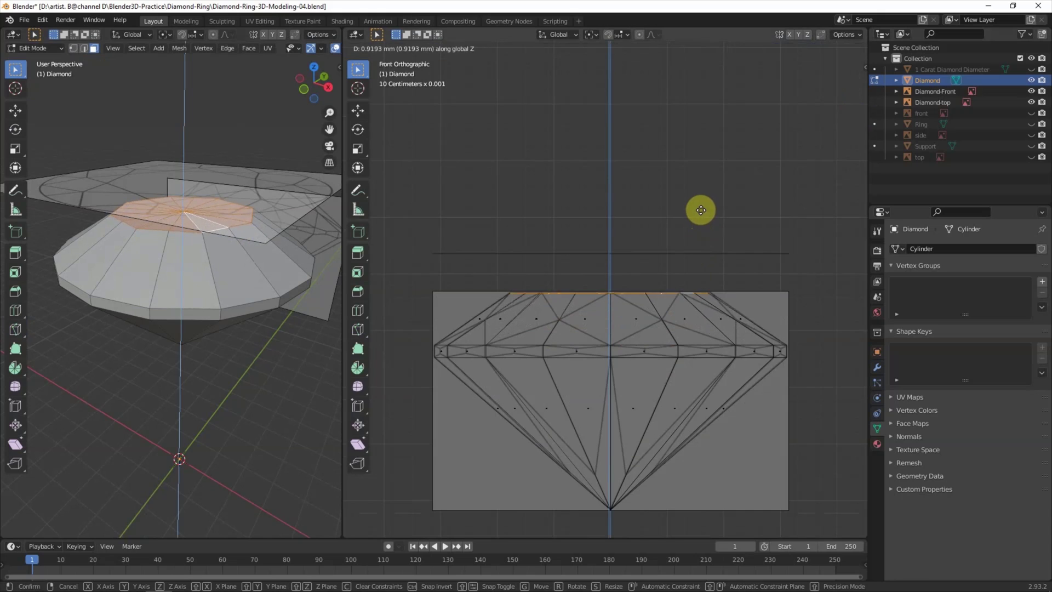
click(701, 210)
click(726, 187)
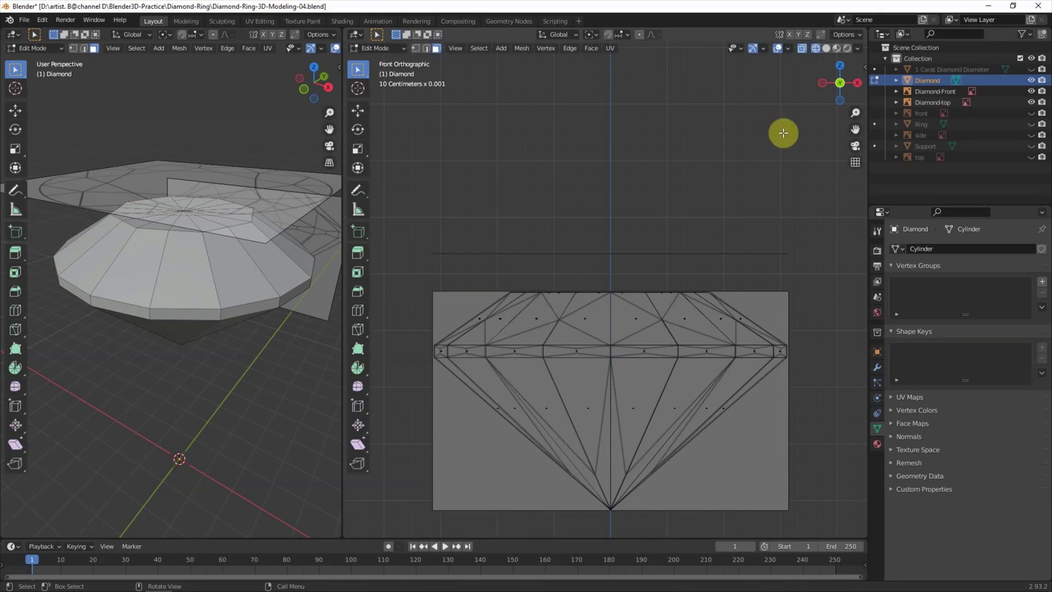
click(23, 306)
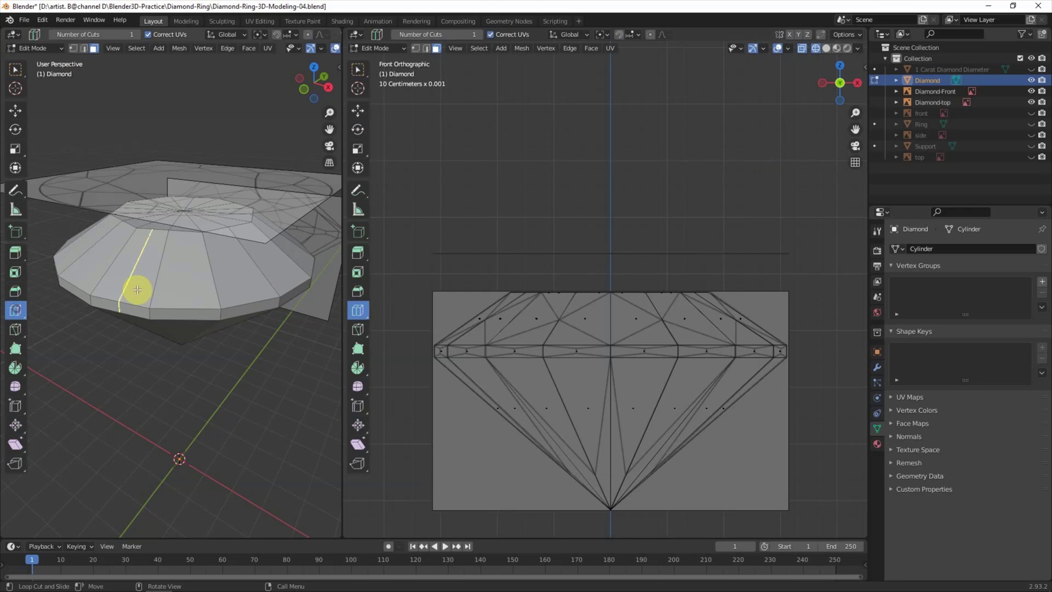
- Add an edge loop around the crown and a horizontal knife cut near the pavilion tip
drag(137, 287, 156, 276)
click(321, 291)
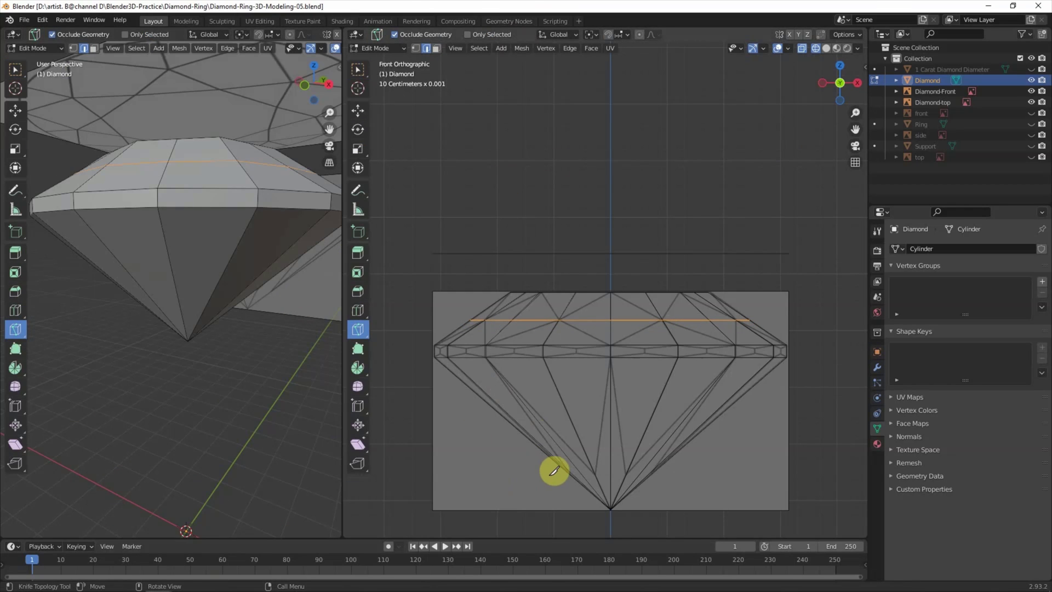
click(550, 475)
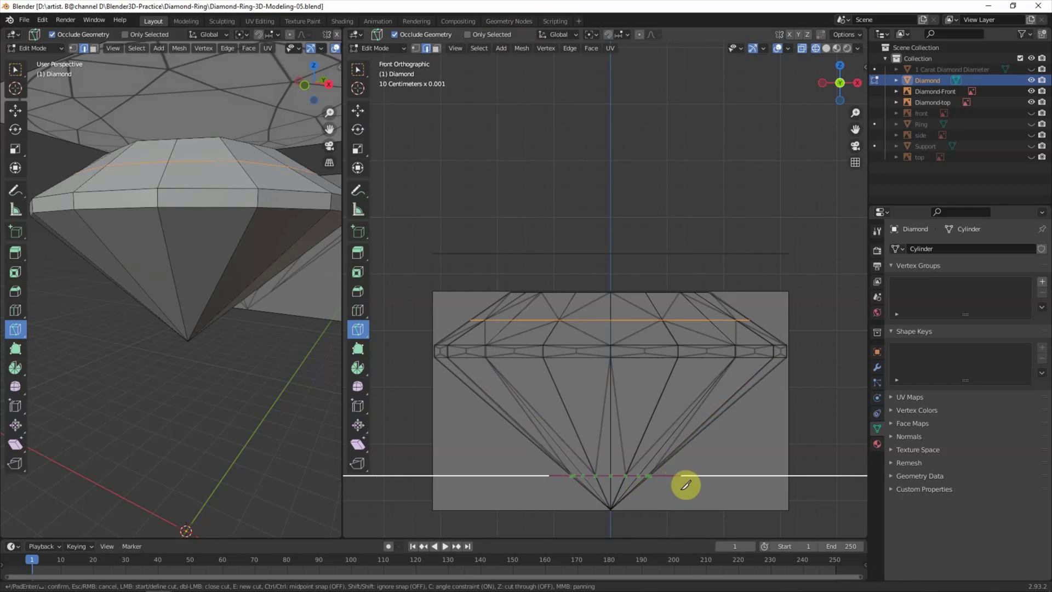
key(Return)
- From the back view, knife-cut a second horizontal ring across the pavilion
mouse_move(181, 307)
middle_down()
mouse_move(230, 312)
mouse_move(192, 313)
middle_up()
click(840, 82)
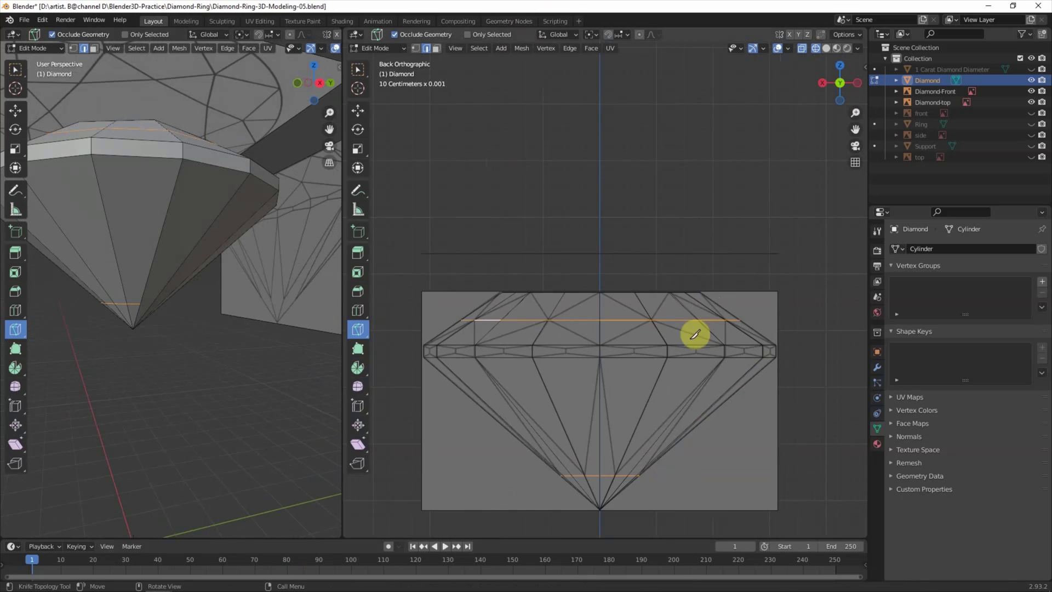
scroll(639, 328, up, 4)
scroll(639, 328, up, 2)
click(481, 437)
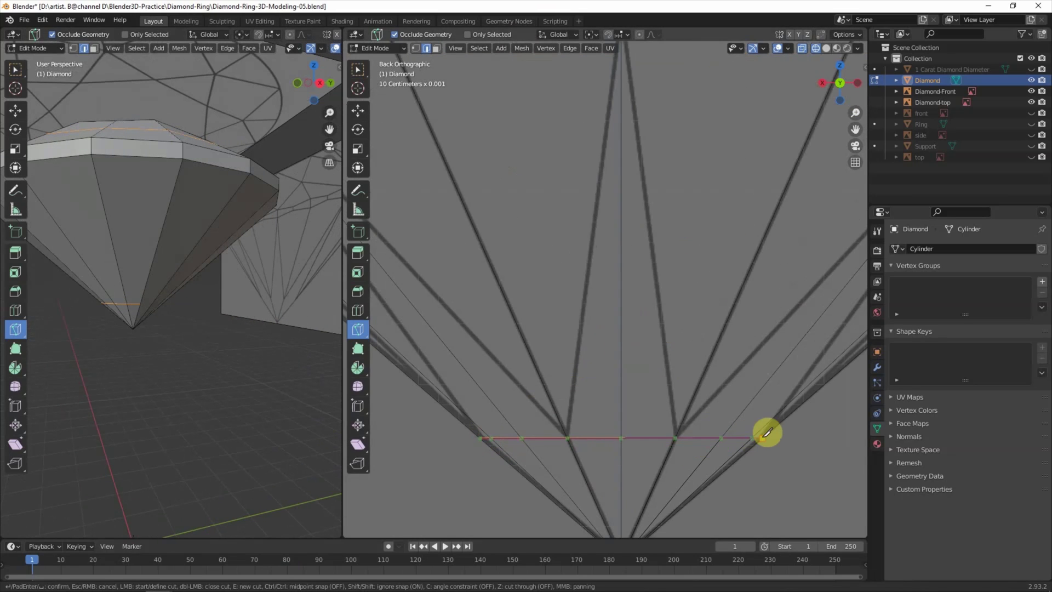
key(Return)
mouse_move(160, 301)
middle_down()
mouse_move(165, 323)
mouse_move(213, 334)
middle_up()
scroll(212, 334, down, 3)
scroll(603, 329, down, 5)
click(840, 66)
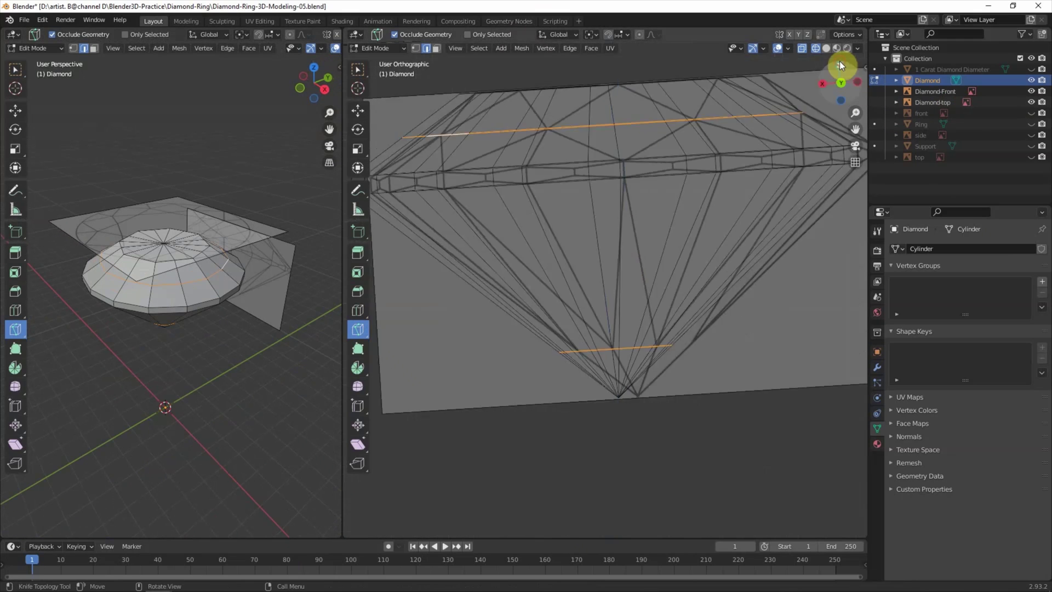
- In Top view, knife-cut the first star facet line from a crown vertex
scroll(667, 129, up, 1)
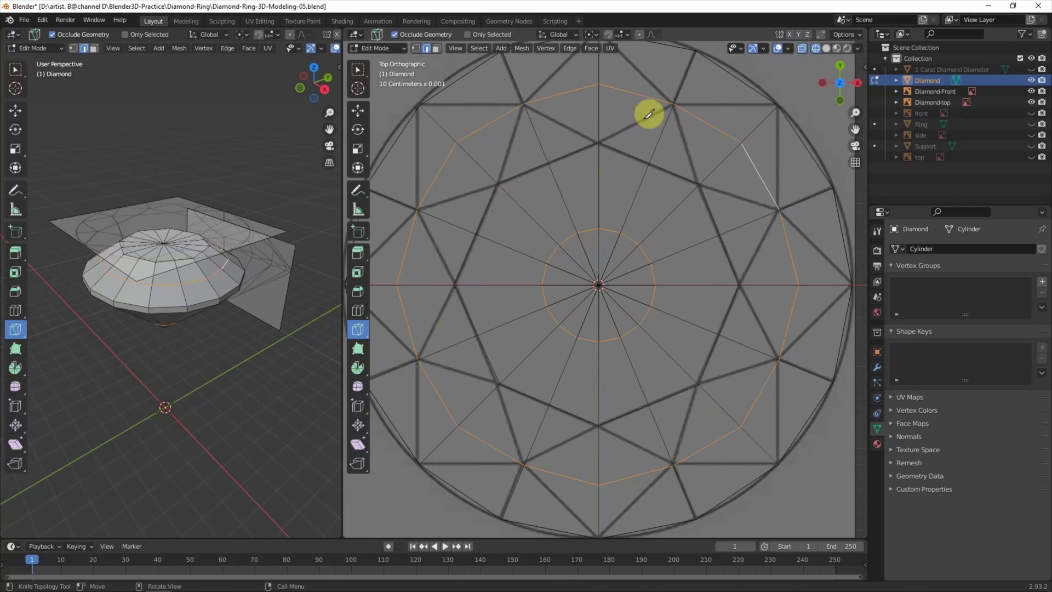
click(600, 141)
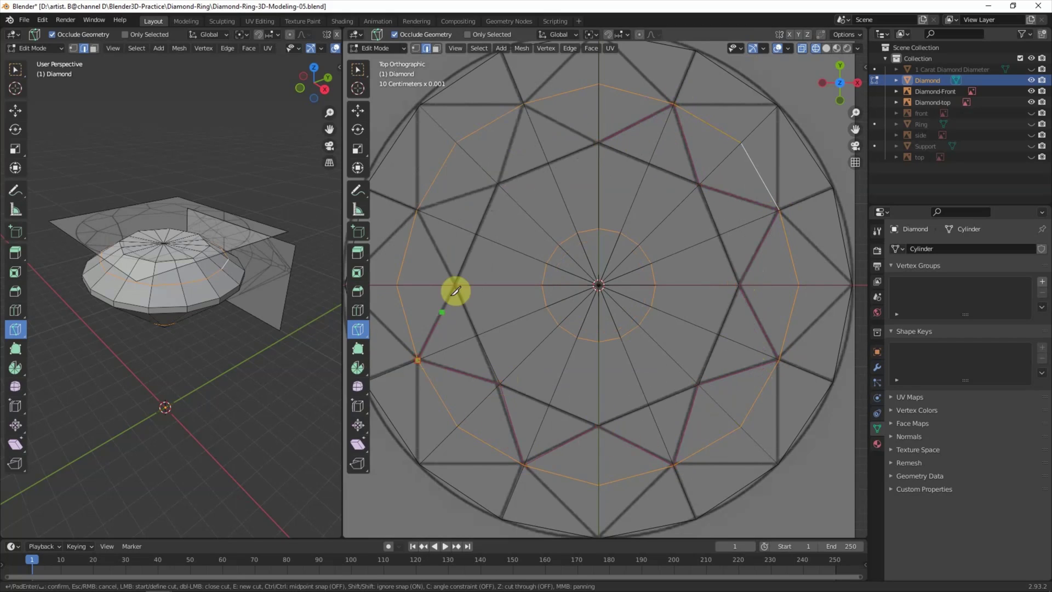
key(Return)
scroll(644, 197, down, 1)
shift+middle_drag(603, 72, 603, 103)
- Cut another vertex-to-vertex star facet line from the top rim vertex across the crown
click(600, 105)
click(750, 165)
key(Return)
click(600, 103)
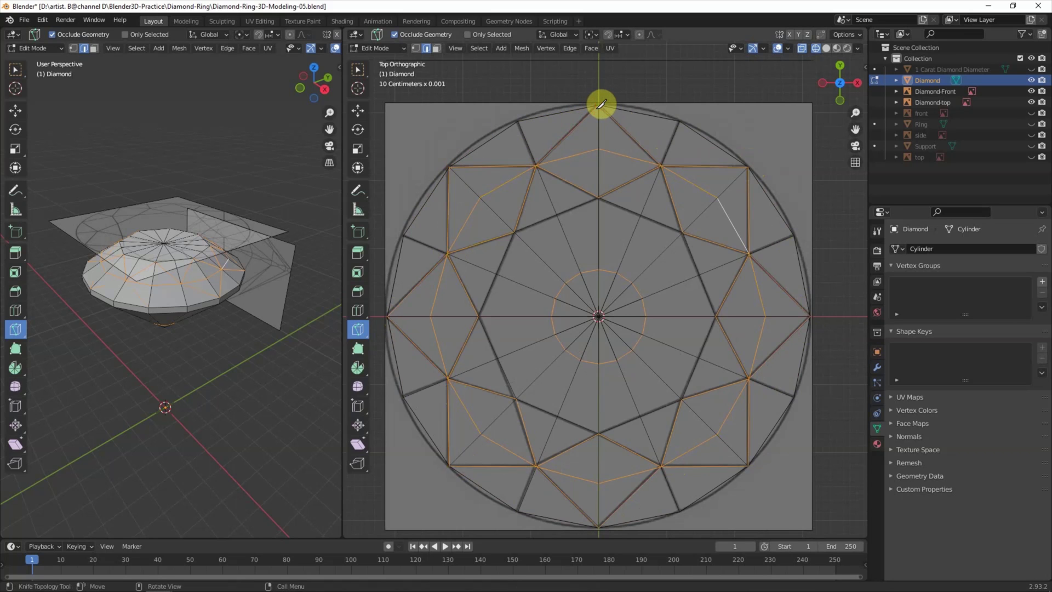
middle_drag(622, 305, 645, 277)
scroll(645, 277, up, 2)
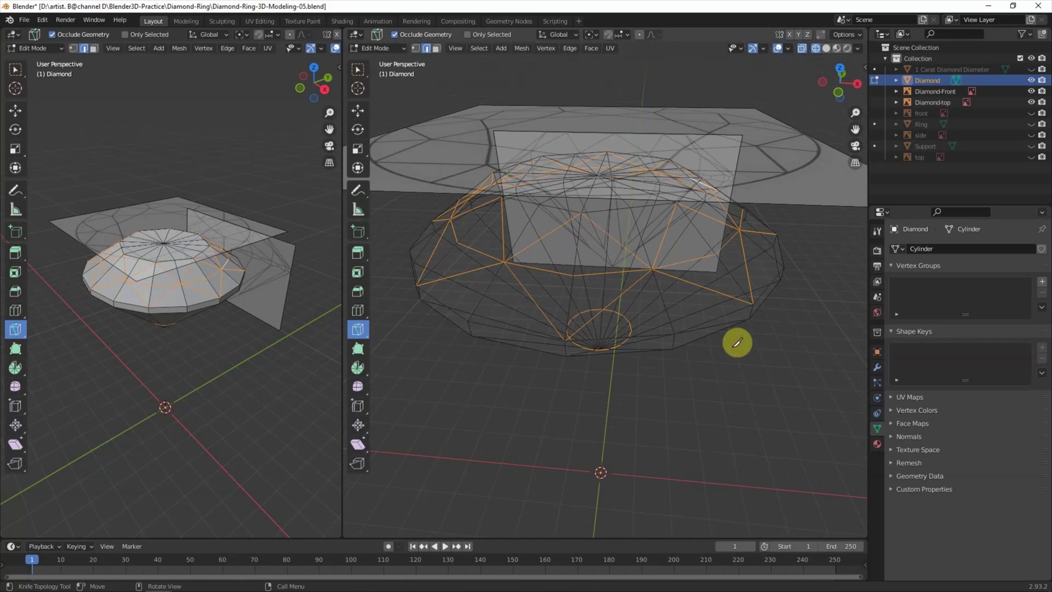
- Switch to solid shading and Select Box, and merge the two viewports into one
click(827, 48)
click(357, 70)
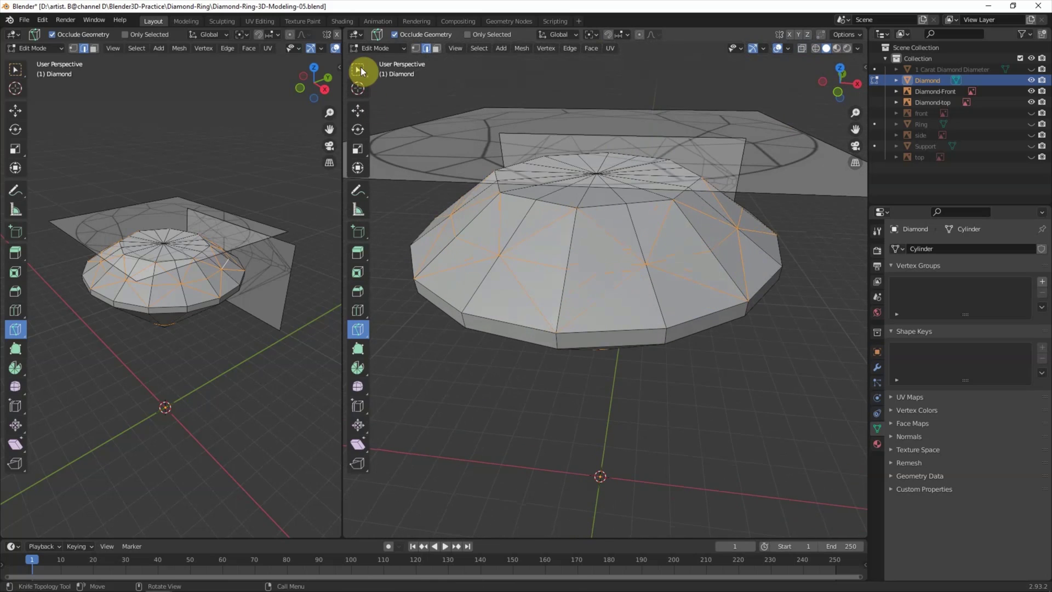
click(677, 395)
middle_drag(677, 394, 641, 301)
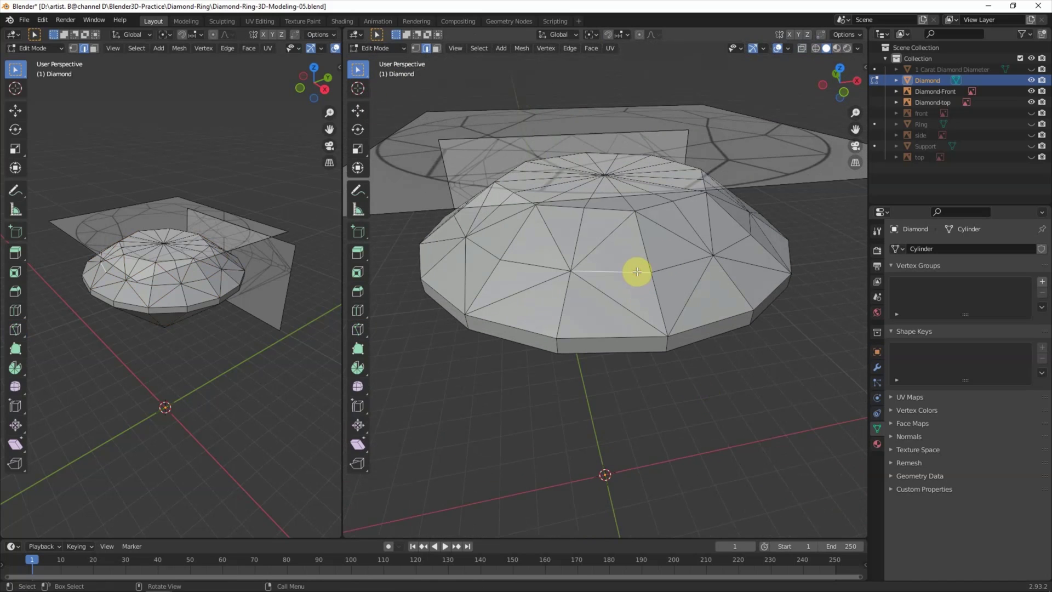
shift+click(658, 282)
middle_drag(110, 353, 165, 340)
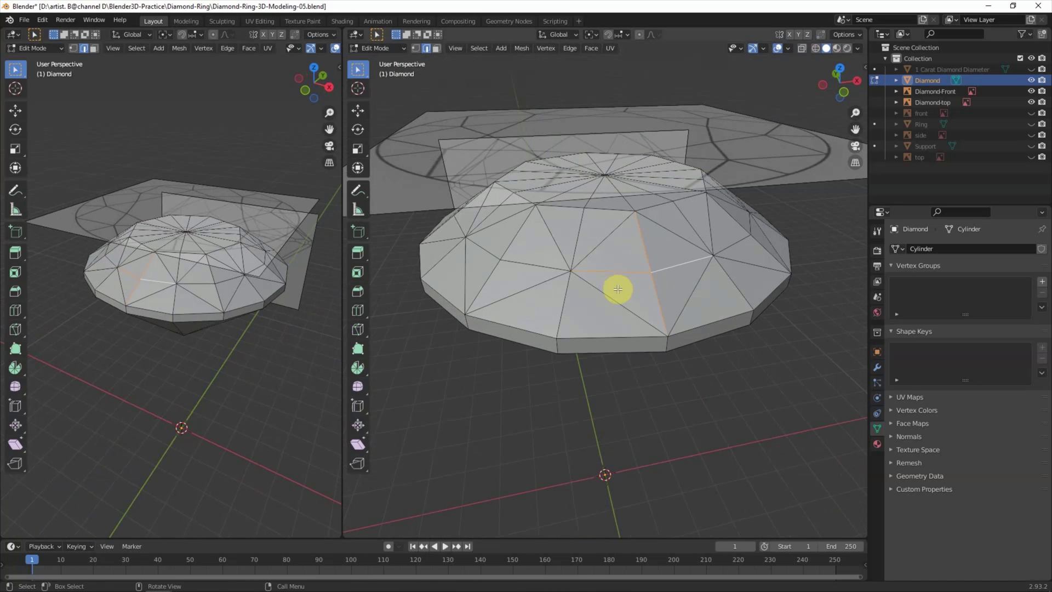
right_click(344, 506)
click(340, 503)
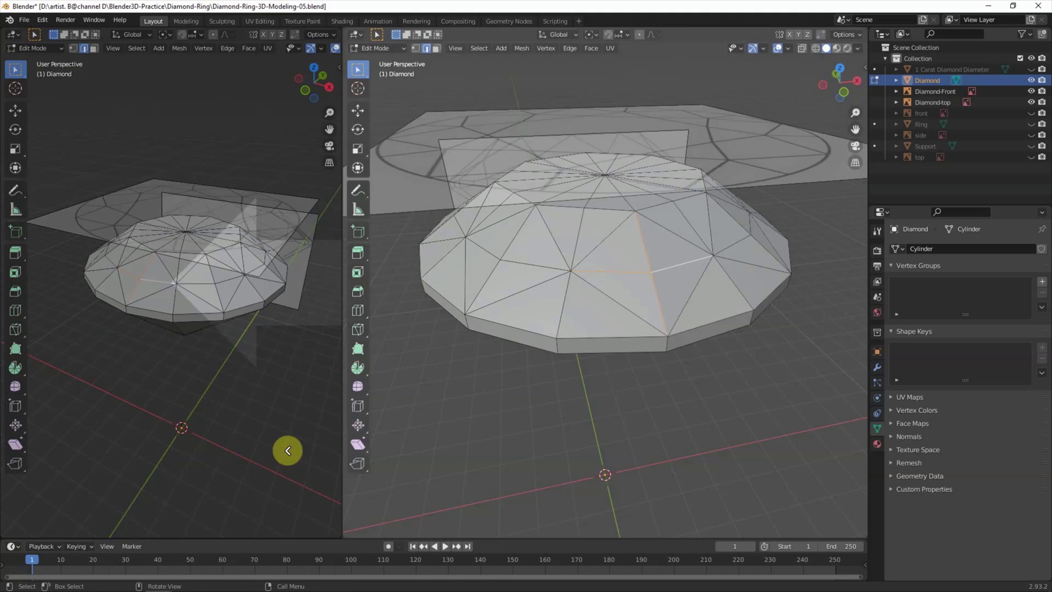
click(396, 449)
scroll(548, 362, up, 3)
- Select a first group of unwanted crown edges and dissolve them
shift+click(603, 265)
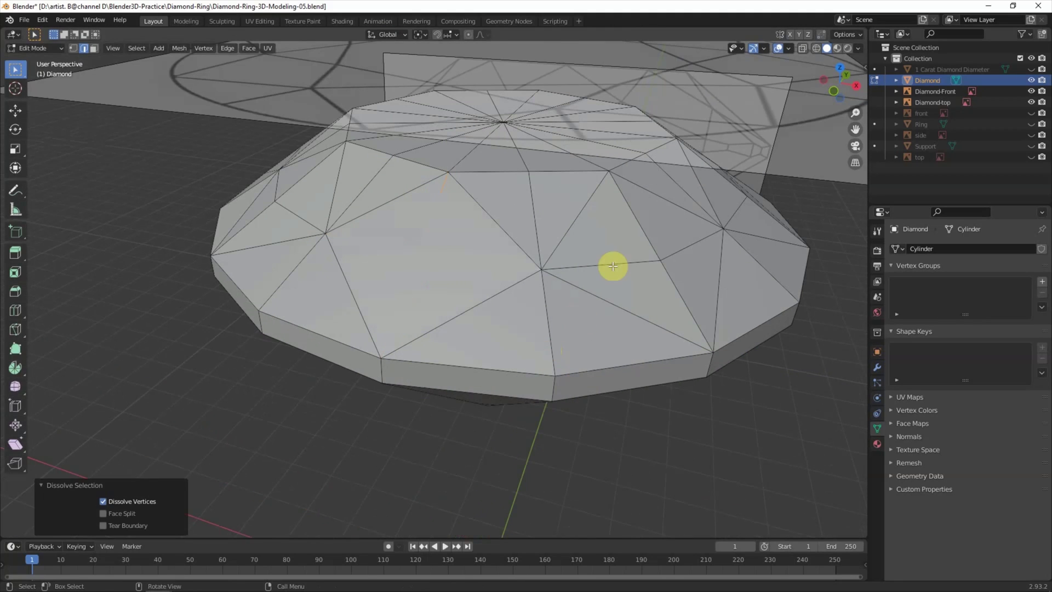
shift+click(645, 239)
shift+click(653, 258)
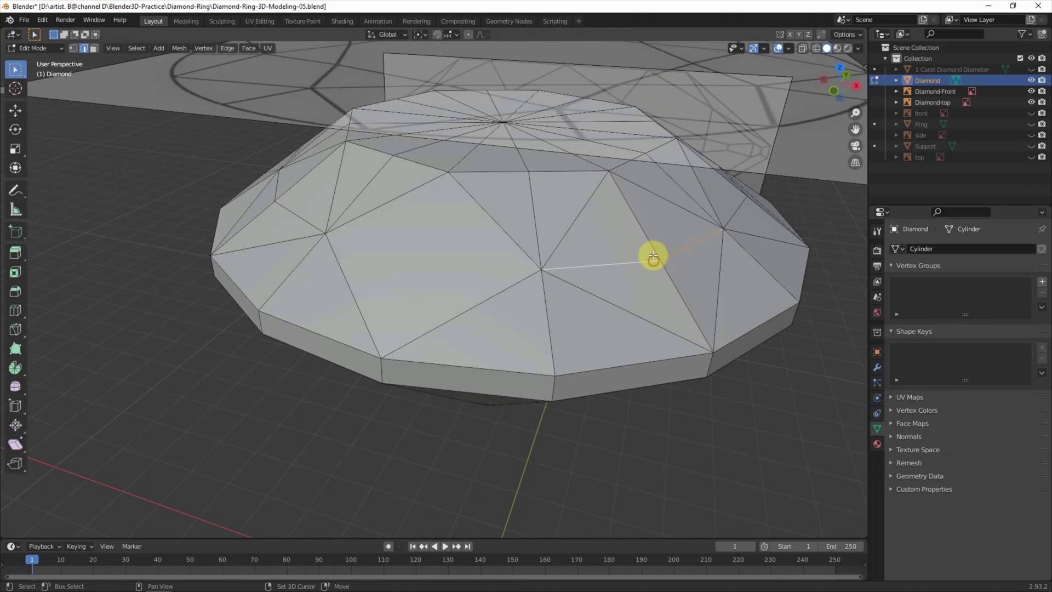
ctrl+click(667, 269)
mouse_move(667, 269)
middle_down()
mouse_move(665, 247)
mouse_move(629, 246)
middle_up()
click(594, 204)
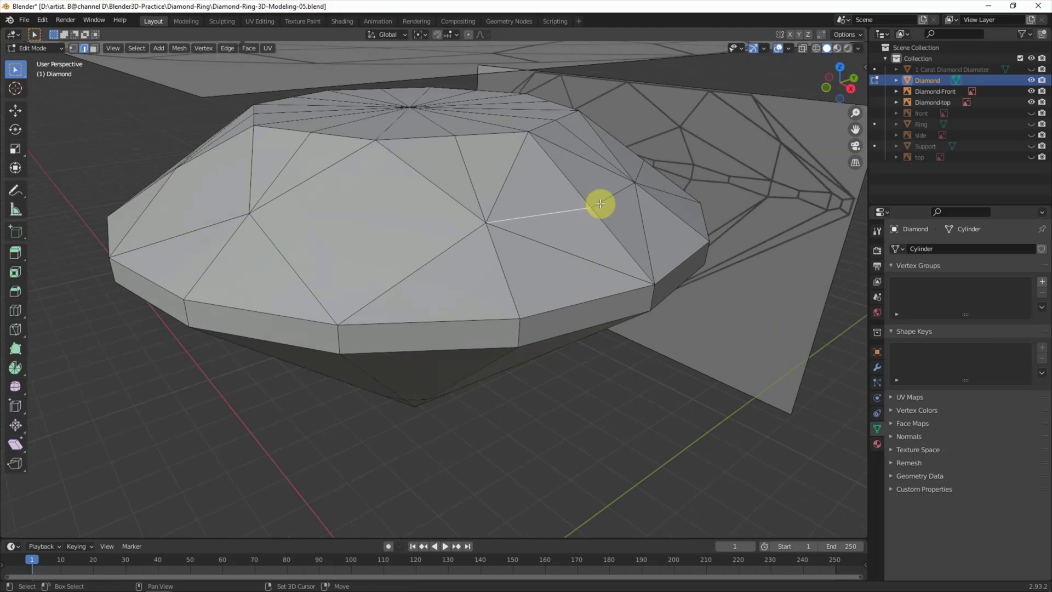
key(ctrl+x)
- Dissolve two more sets of triangulating crown edges
middle_drag(582, 193, 454, 212)
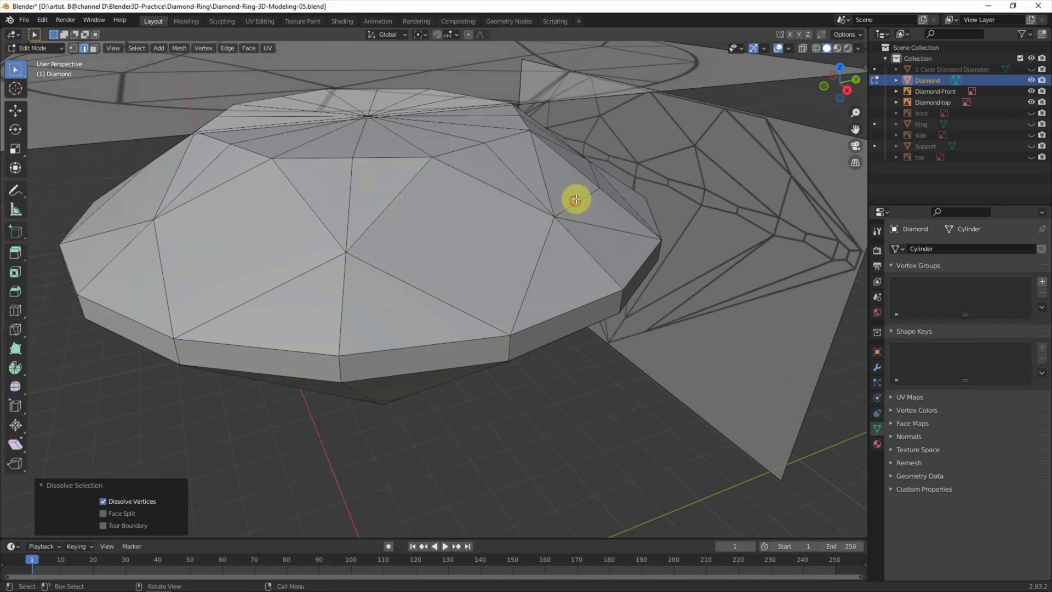
shift+click(594, 175)
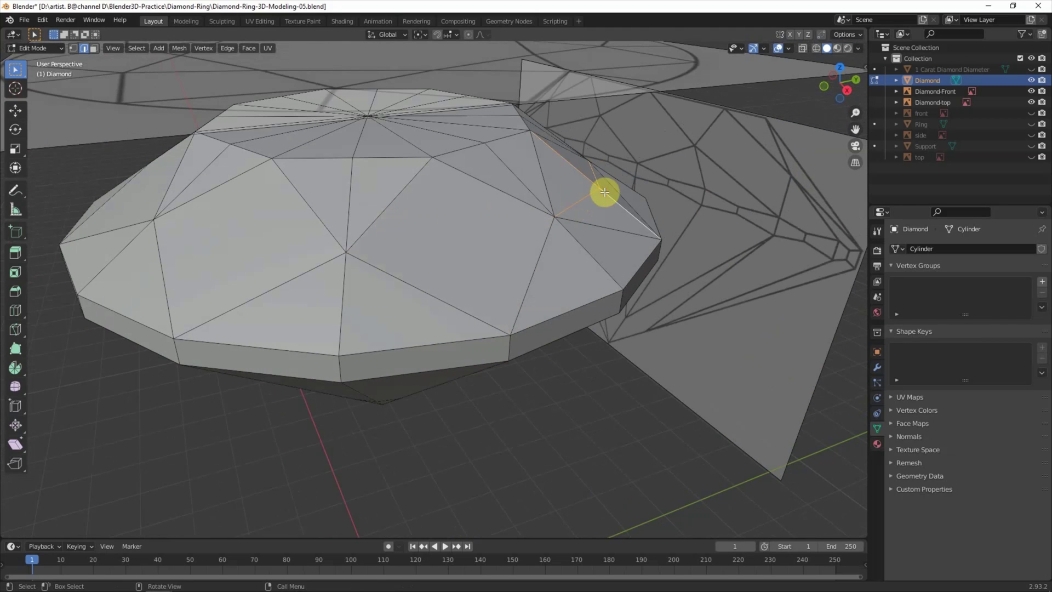
key(ctrl+x)
middle_drag(603, 188, 399, 209)
click(402, 215)
shift+click(408, 217)
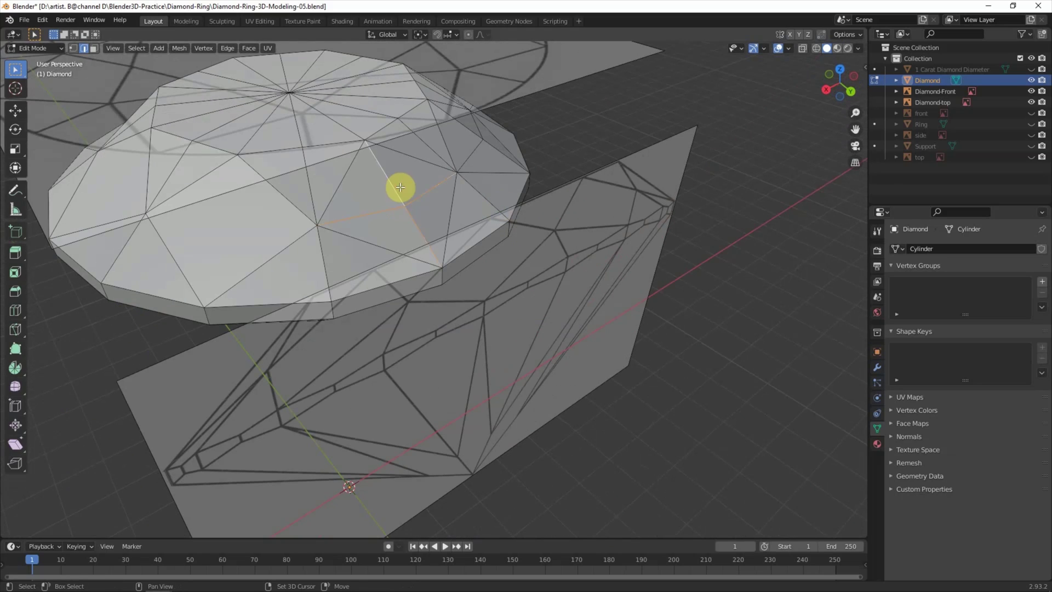
key(ctrl+x)
- Select an edge path around a crown vertex and dissolve it
mouse_move(471, 207)
middle_down()
mouse_move(432, 179)
mouse_move(570, 228)
mouse_move(436, 221)
mouse_move(436, 169)
middle_up()
click(438, 175)
shift+click(443, 188)
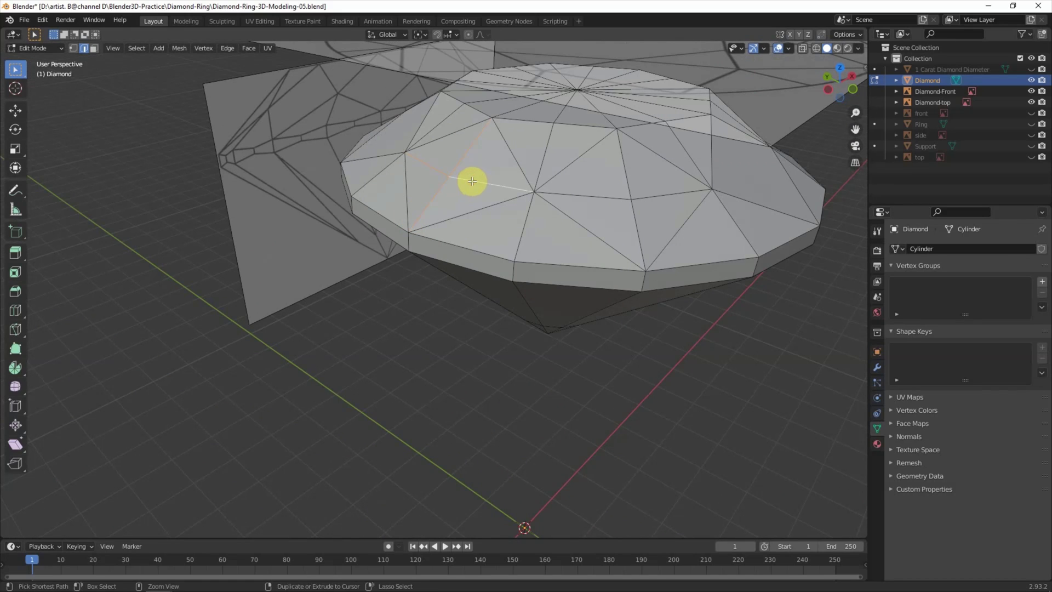
ctrl+click(473, 181)
click(608, 186)
ctrl+click(630, 200)
key(ctrl+x)
- Dissolve the remaining extra crown edges, including one near the table
mouse_move(637, 208)
middle_down()
mouse_move(629, 193)
mouse_move(547, 202)
mouse_move(574, 231)
mouse_move(544, 188)
middle_up()
click(541, 189)
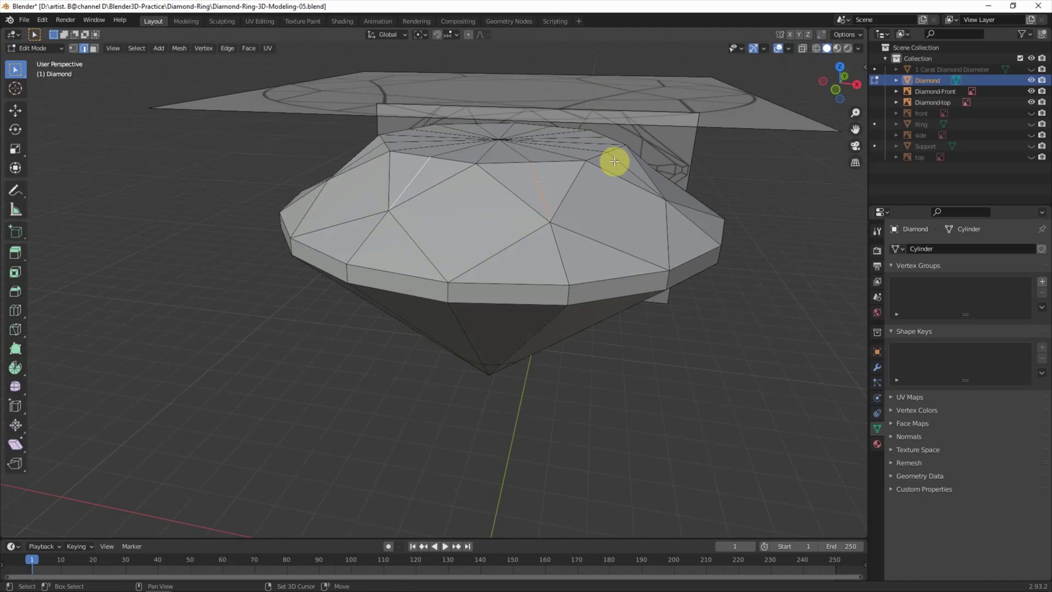
mouse_move(614, 162)
middle_down()
mouse_move(585, 183)
mouse_move(394, 182)
middle_up()
mouse_move(433, 142)
middle_down()
mouse_move(383, 169)
mouse_move(467, 149)
middle_up()
key(ctrl+x)
mouse_move(561, 141)
middle_down()
mouse_move(561, 202)
mouse_move(562, 175)
middle_up()
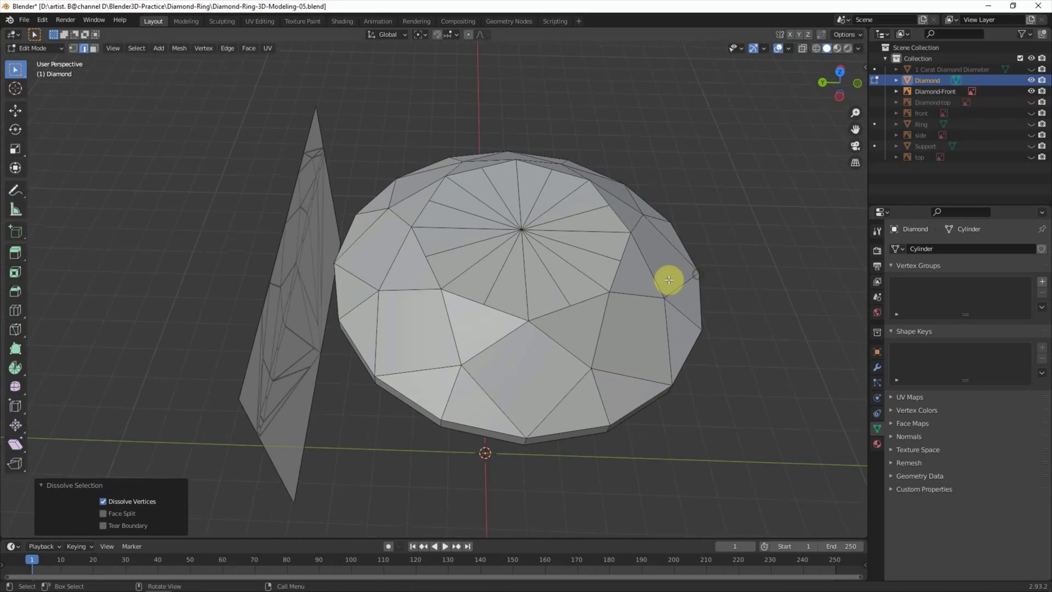
middle_drag(669, 280, 494, 263)
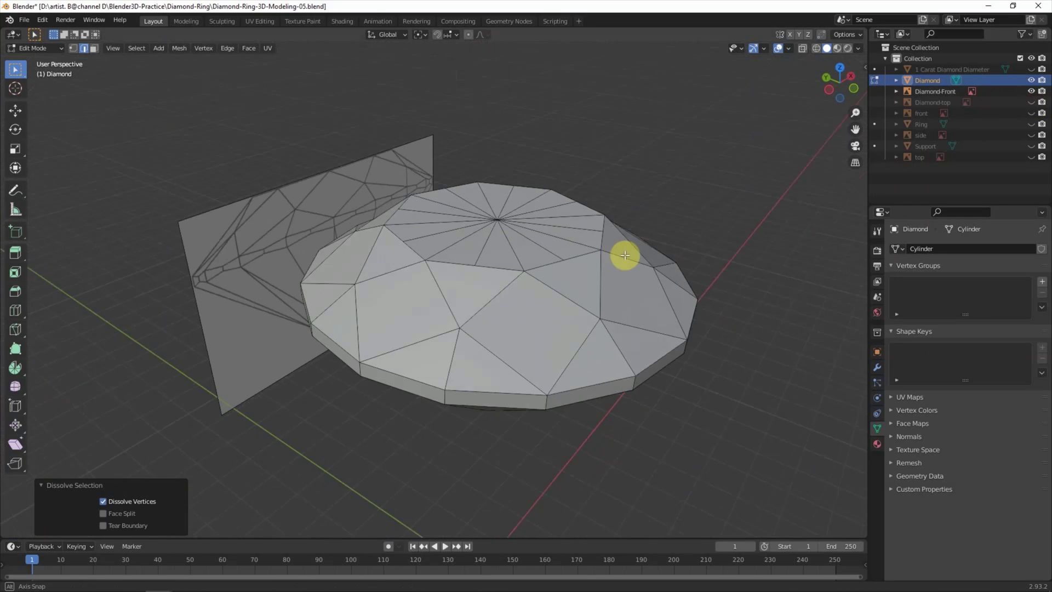
shift+click(496, 257)
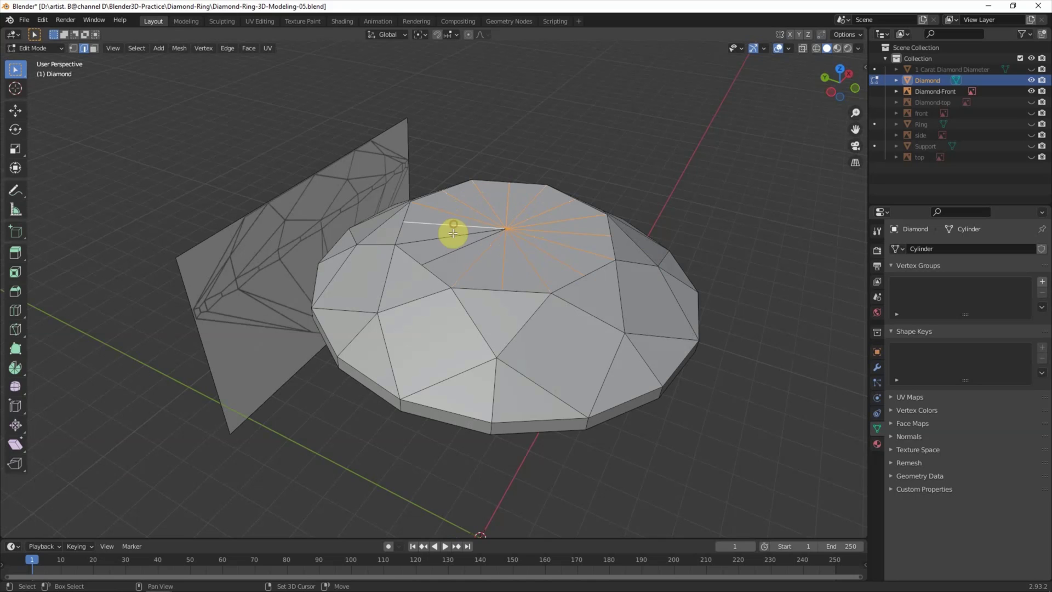
key(ctrl+x)
- Switch to the straight back view with Ctrl+Numpad 1 and pick the Knife tool
middle_drag(458, 252, 255, 250)
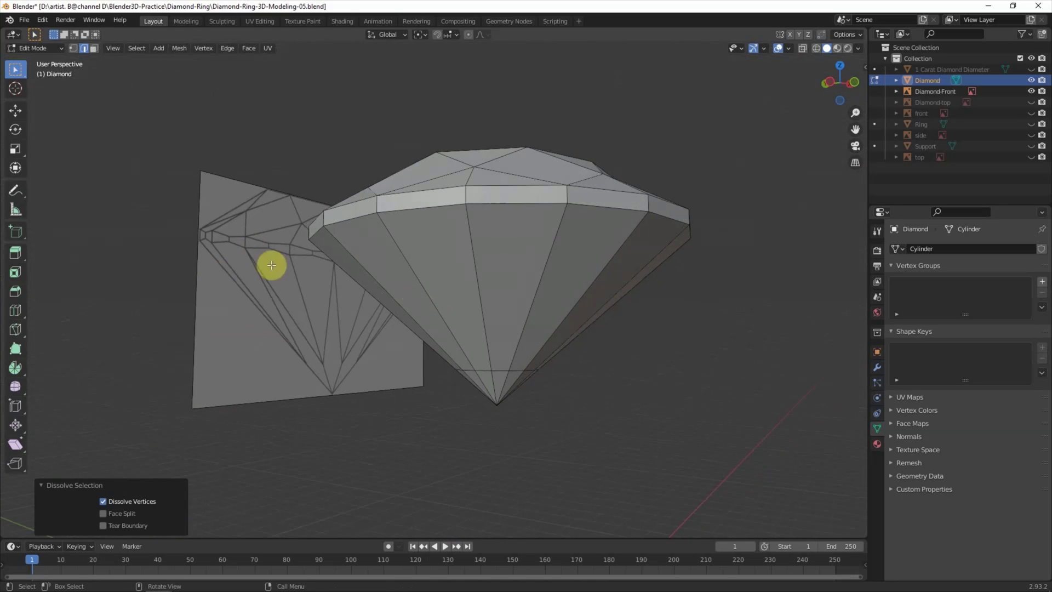
key(ctrl+KP_1)
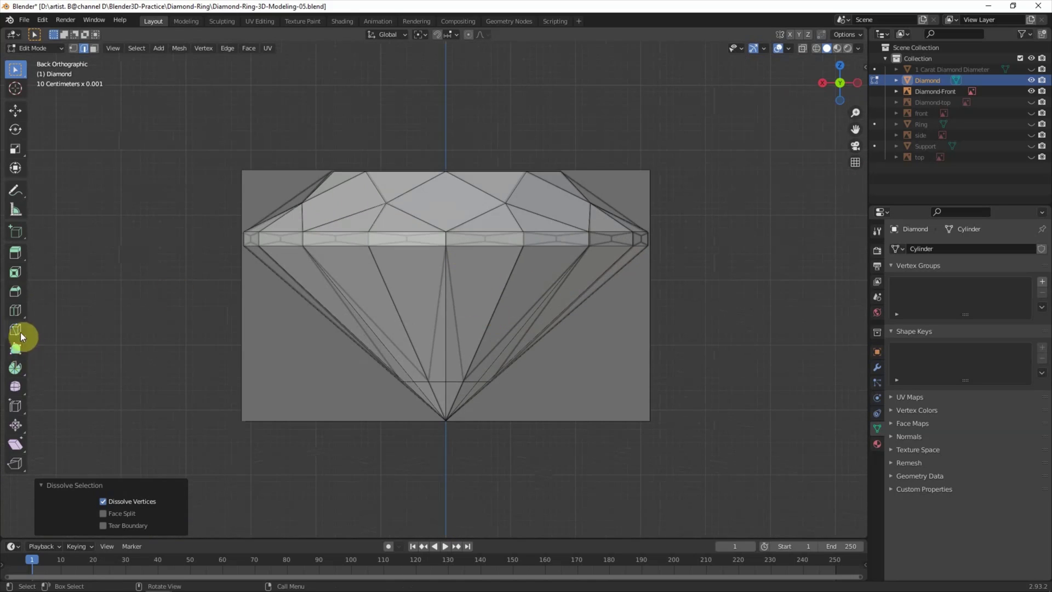
click(19, 335)
scroll(442, 260, up, 2)
- Knife-cut new facet lines from the pavilion vertex to the girdle rim vertices
click(476, 422)
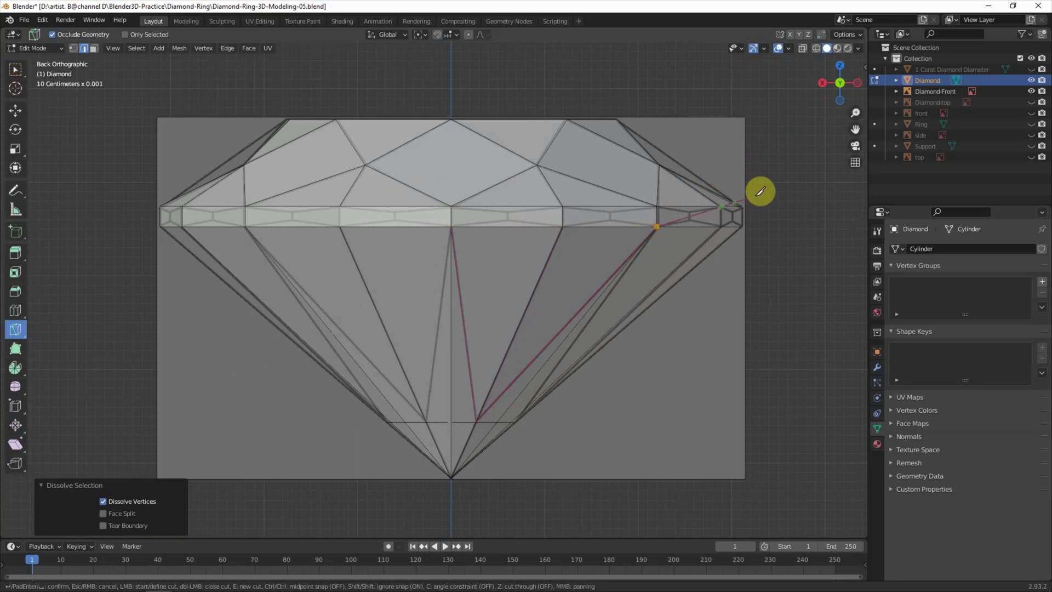
middle_drag(760, 192, 572, 236)
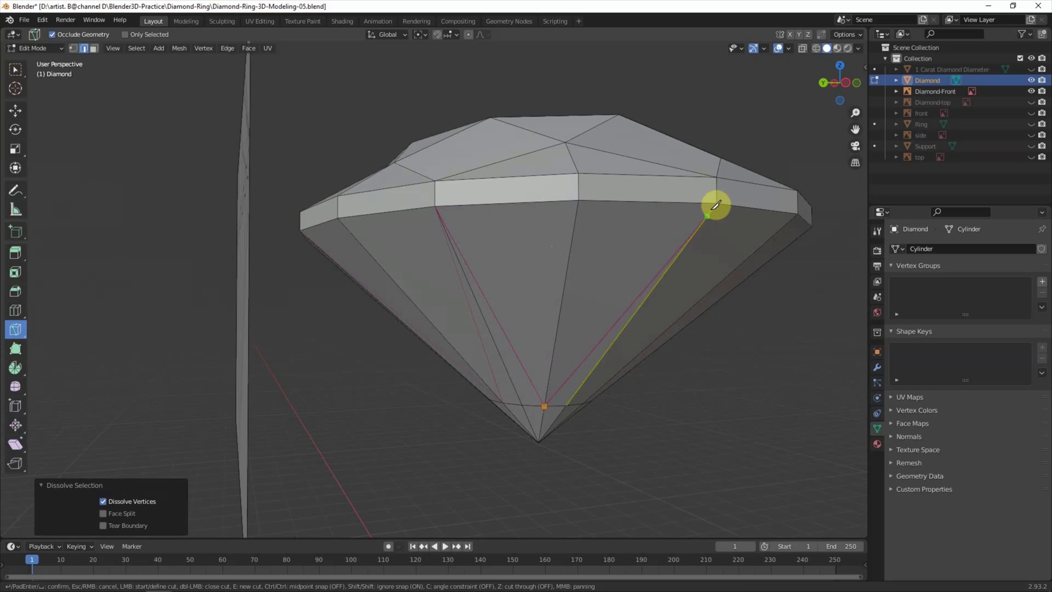
click(714, 210)
mouse_move(676, 241)
middle_down()
mouse_move(573, 380)
mouse_move(755, 136)
mouse_move(556, 335)
middle_up()
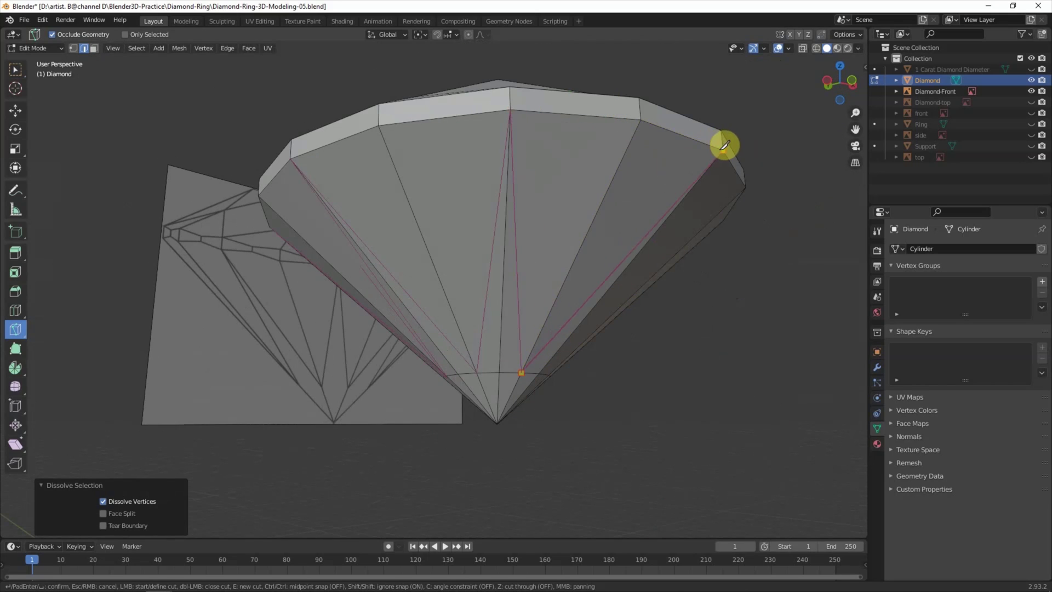
middle_drag(724, 145, 548, 254)
middle_drag(651, 165, 594, 155)
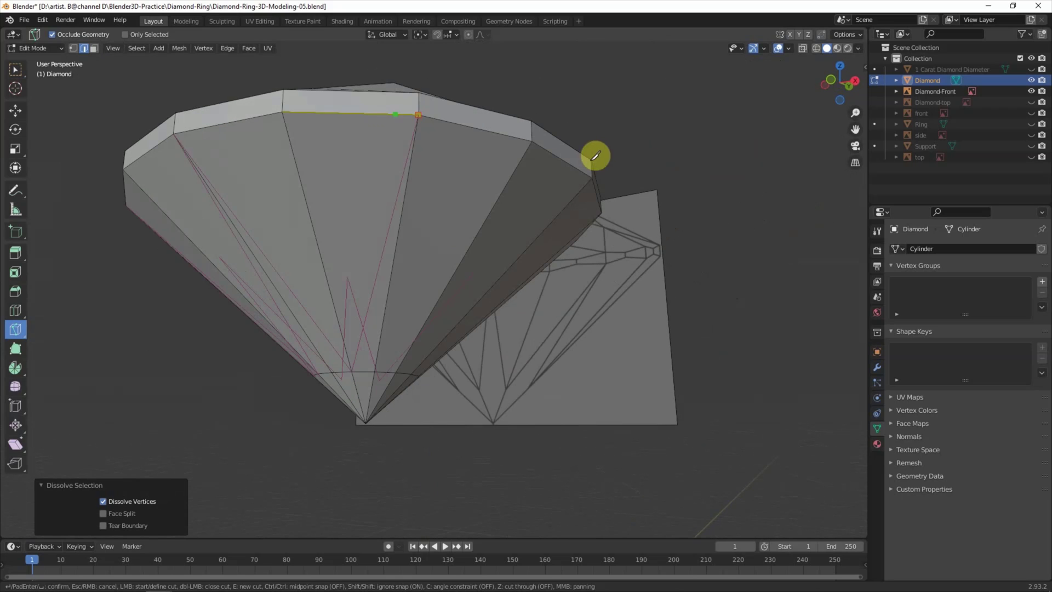
middle_drag(402, 364, 409, 307)
middle_drag(457, 168, 430, 164)
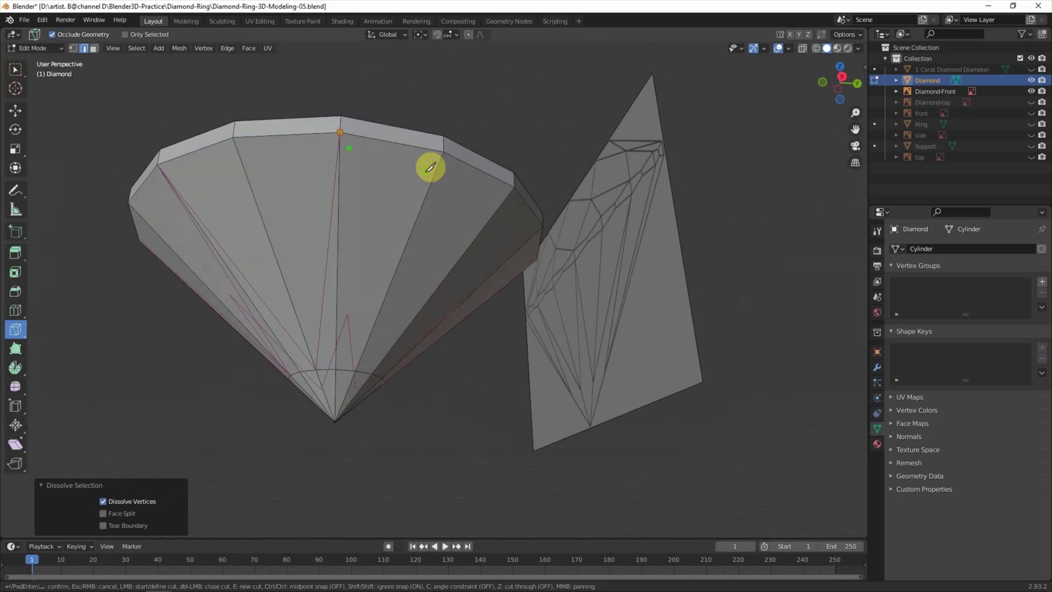
mouse_move(517, 176)
middle_down()
mouse_move(469, 195)
mouse_move(430, 287)
middle_up()
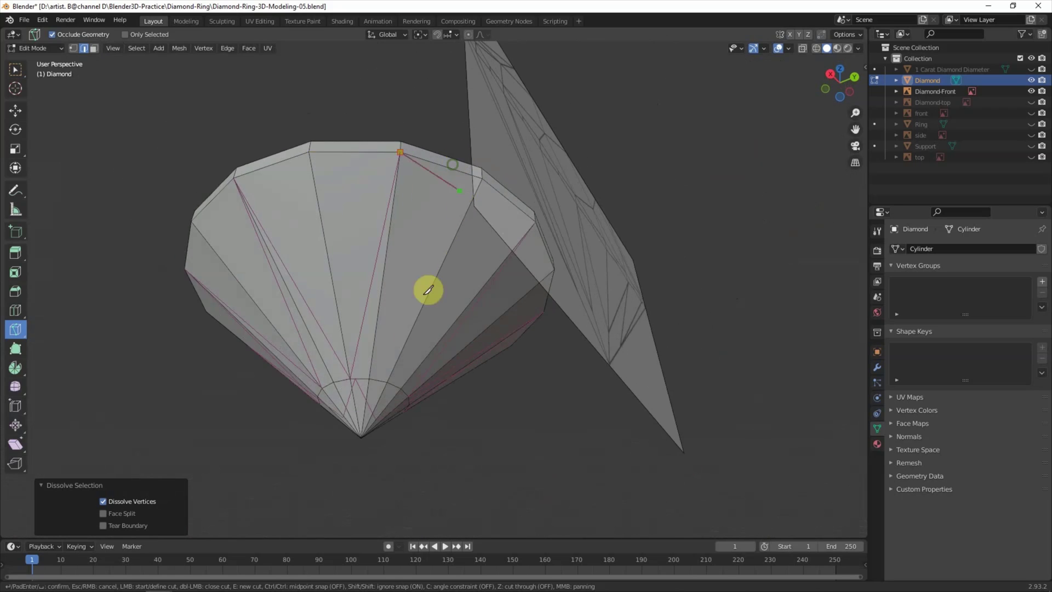
mouse_move(392, 376)
middle_down()
mouse_move(529, 204)
mouse_move(540, 286)
mouse_move(159, 252)
mouse_move(245, 373)
middle_up()
key(Return)
- Dissolve the two old pavilion edges beside the vertex
key(w)
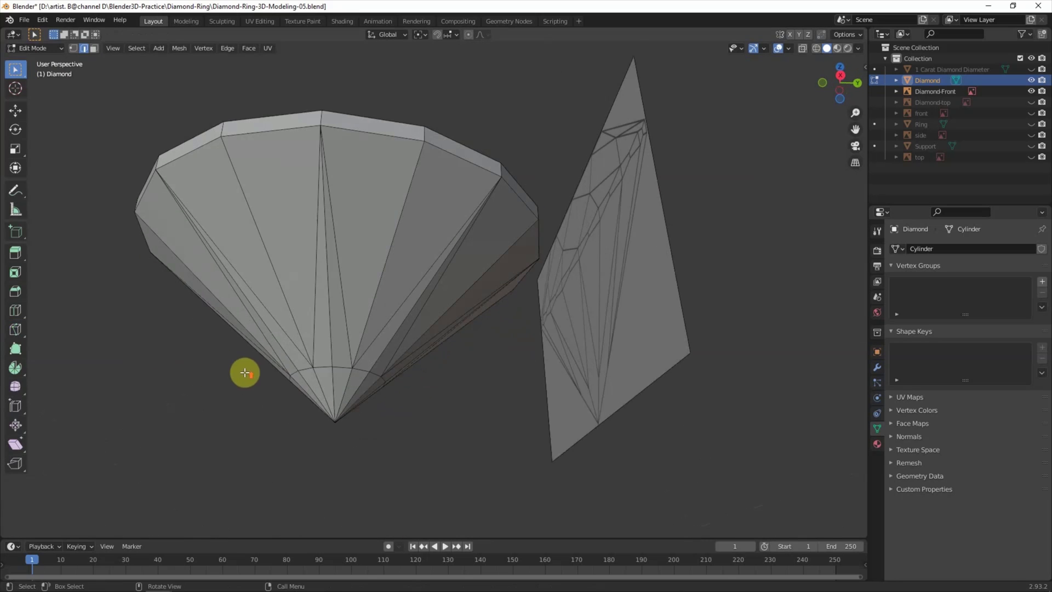
scroll(245, 372, up, 1)
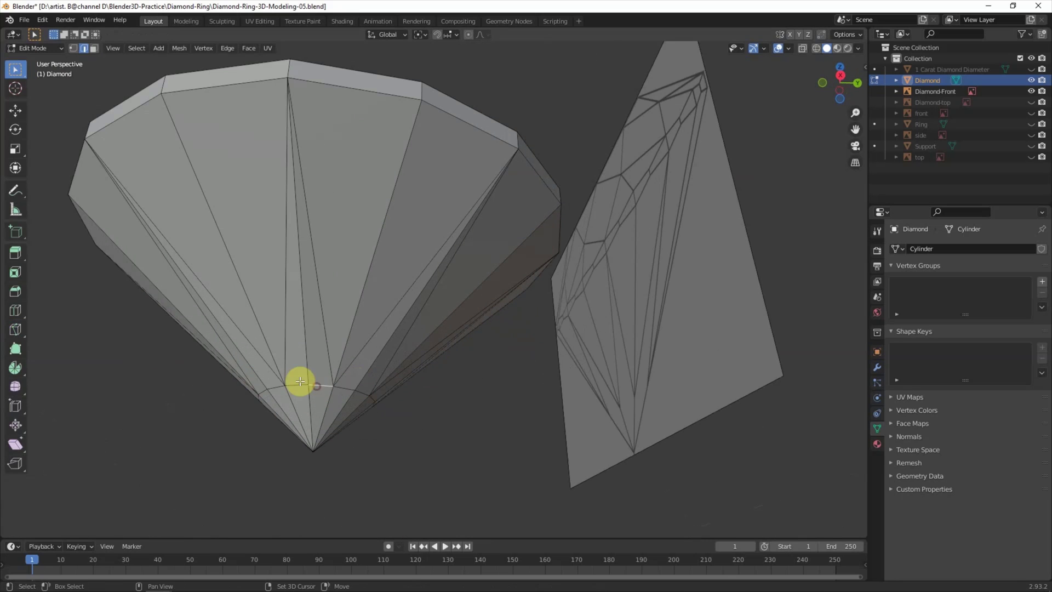
shift+click(308, 391)
mouse_move(305, 395)
middle_down()
mouse_move(371, 371)
mouse_move(356, 342)
mouse_move(437, 348)
mouse_move(520, 324)
mouse_move(543, 365)
middle_up()
shift+click(335, 357)
key(ctrl+x)
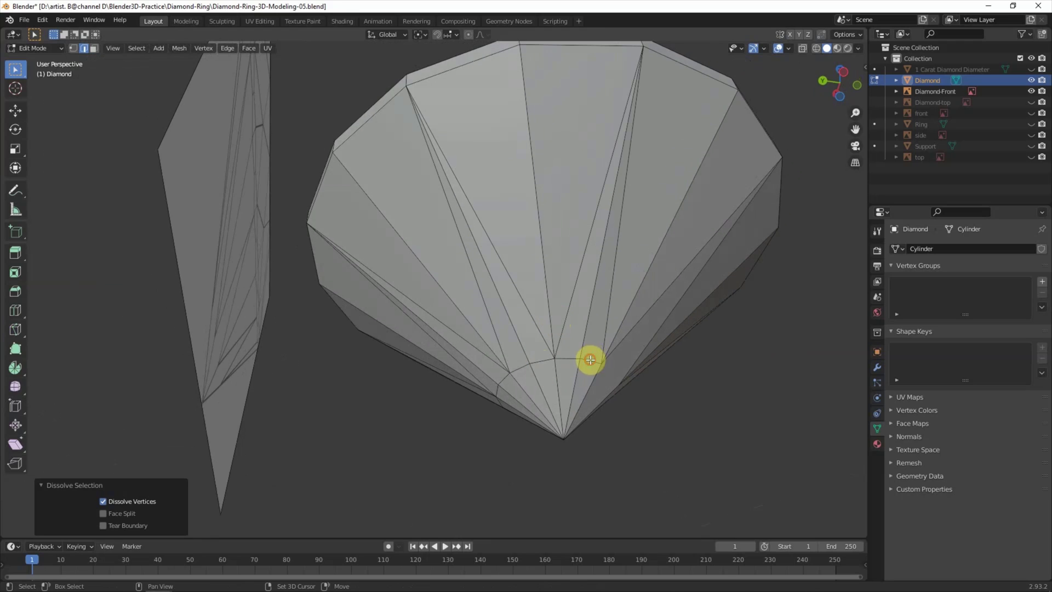
- Dissolve the remaining long and short old pavilion edges
click(590, 360)
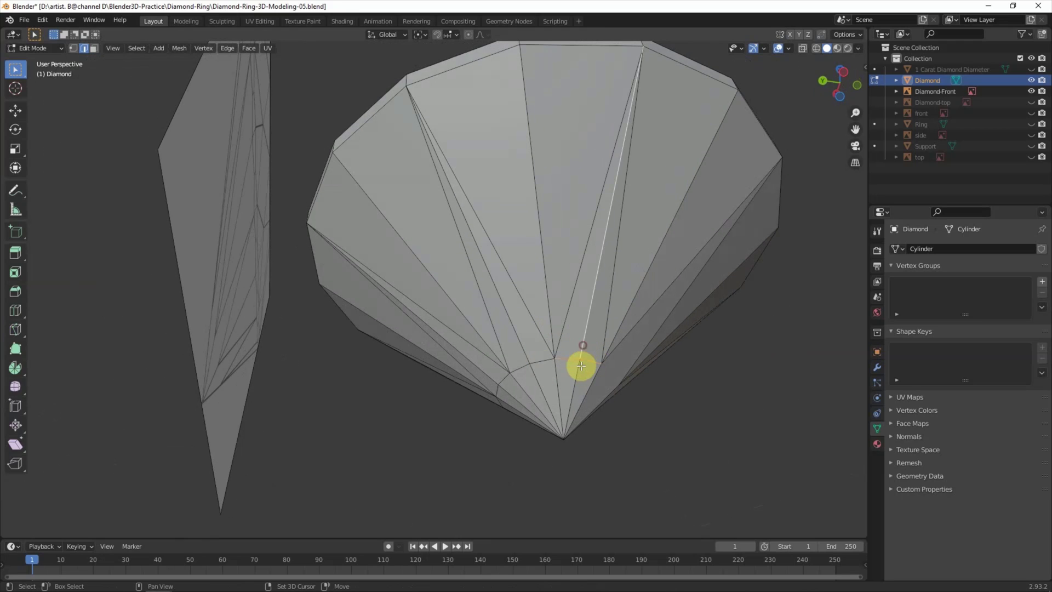
shift+click(526, 368)
shift+click(499, 389)
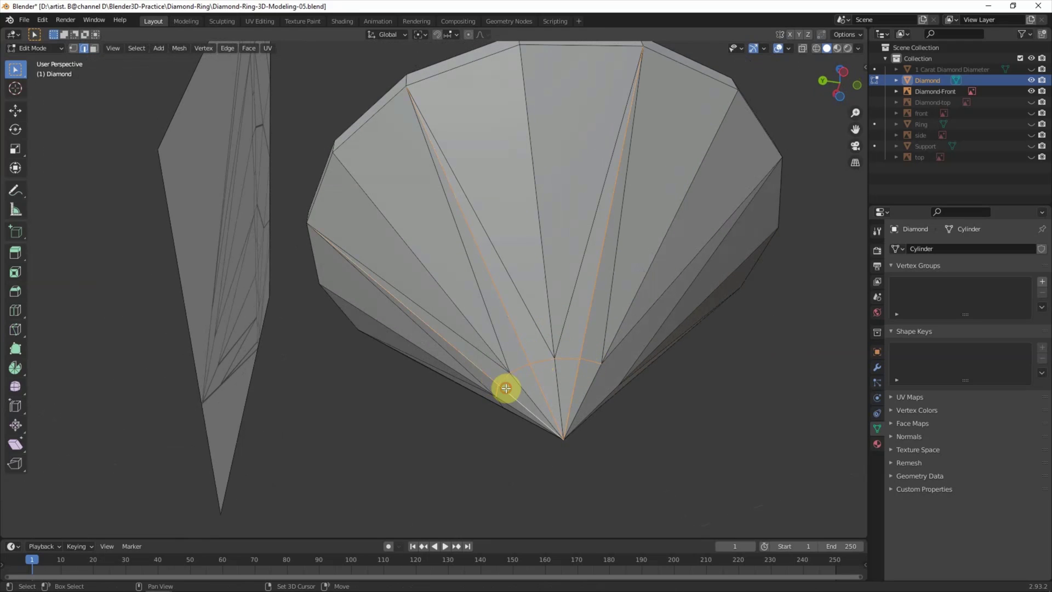
key(ctrl+x)
middle_drag(504, 387, 613, 369)
click(396, 406)
shift+click(400, 428)
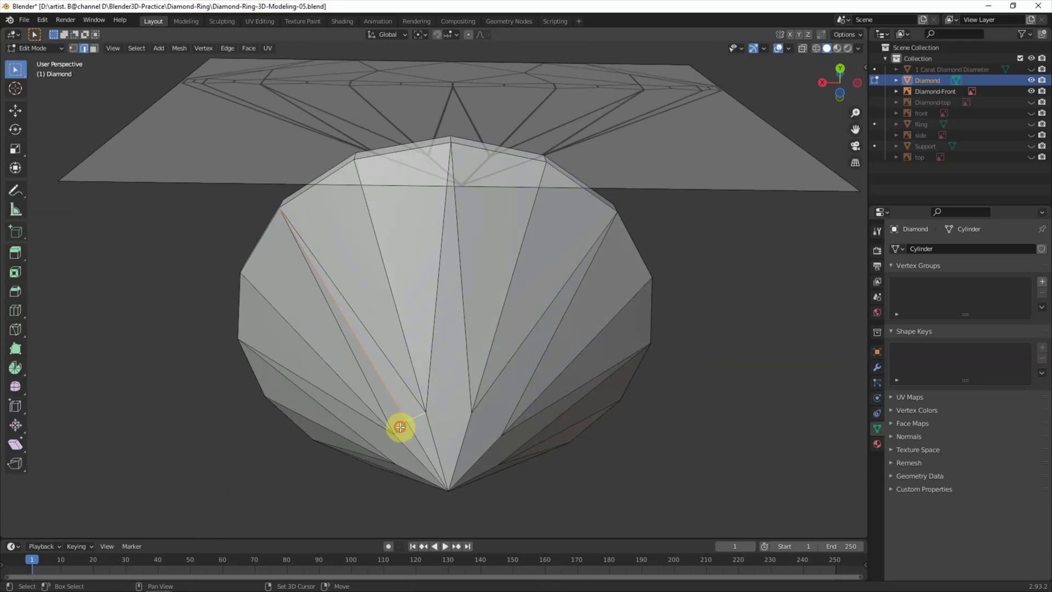
key(ctrl+x)
- Check the new pavilion facets from the side and back views
mouse_move(418, 416)
middle_down()
mouse_move(564, 469)
mouse_move(583, 378)
mouse_move(519, 401)
mouse_move(486, 392)
middle_up()
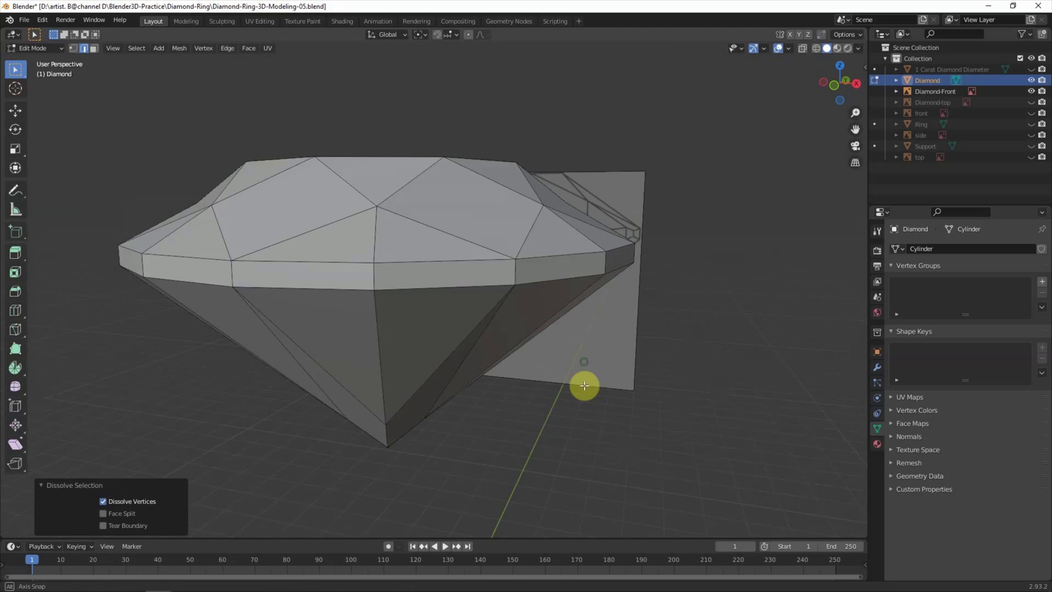
click(826, 87)
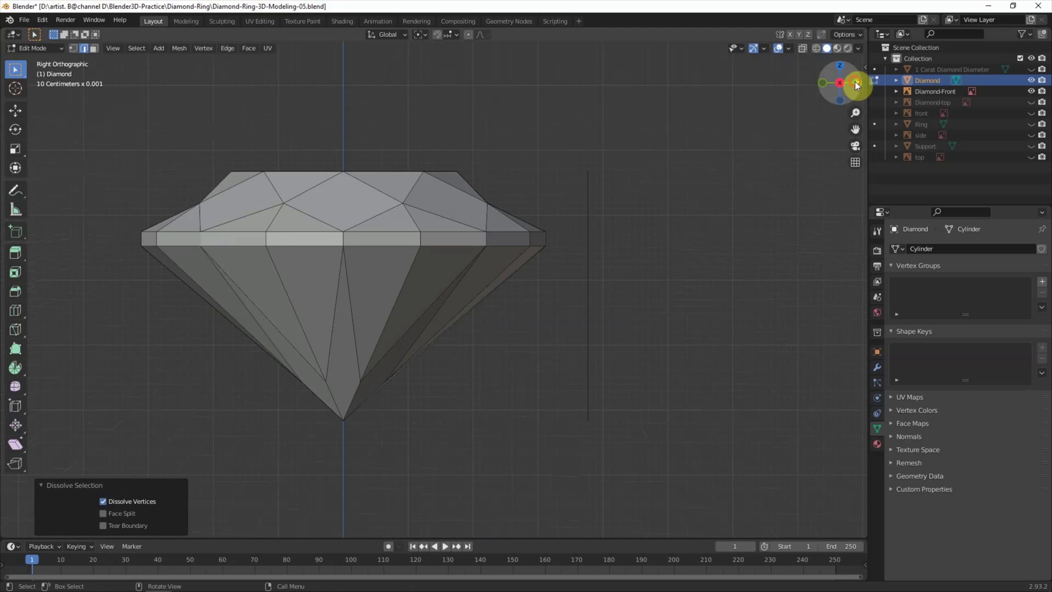
click(853, 85)
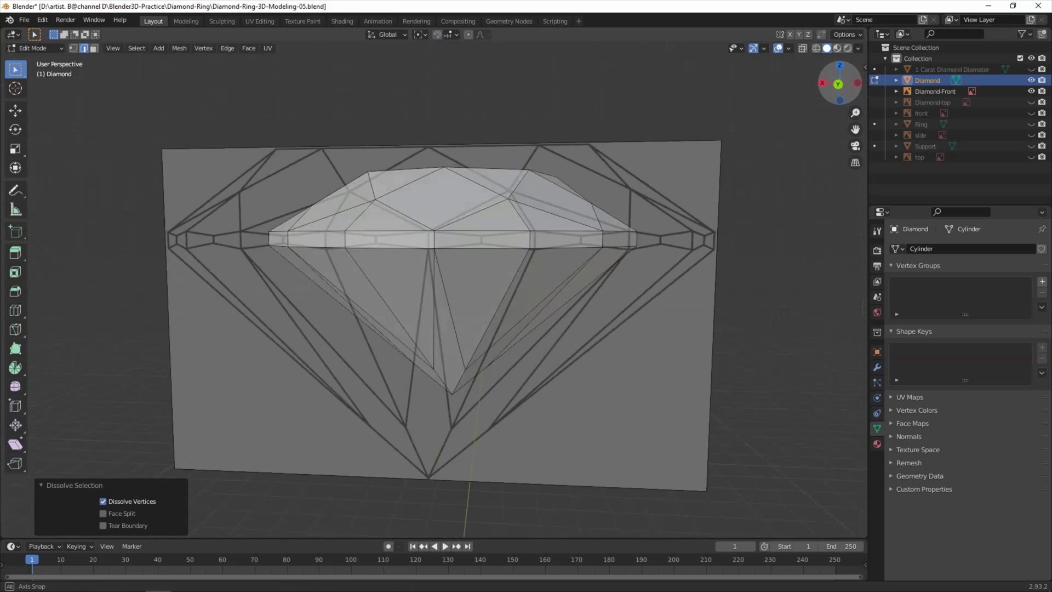
drag(839, 87, 847, 82)
- Add a Loop Cut through the middle of the diamond's thin girdle band
click(16, 312)
click(557, 312)
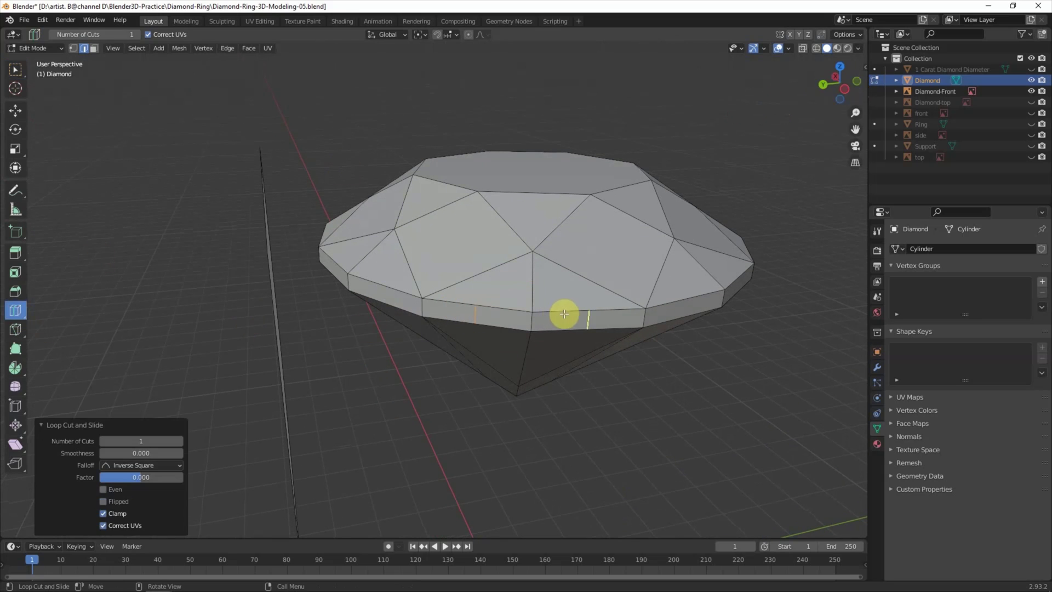
middle_drag(557, 312, 599, 294)
scroll(571, 300, up, 3)
scroll(570, 300, down, 1)
scroll(695, 322, down, 3)
mouse_move(695, 322)
middle_down()
mouse_move(557, 340)
mouse_move(357, 326)
mouse_move(451, 299)
mouse_move(437, 292)
middle_up()
scroll(599, 327, up, 2)
scroll(600, 327, down, 1)
middle_drag(500, 277, 430, 299)
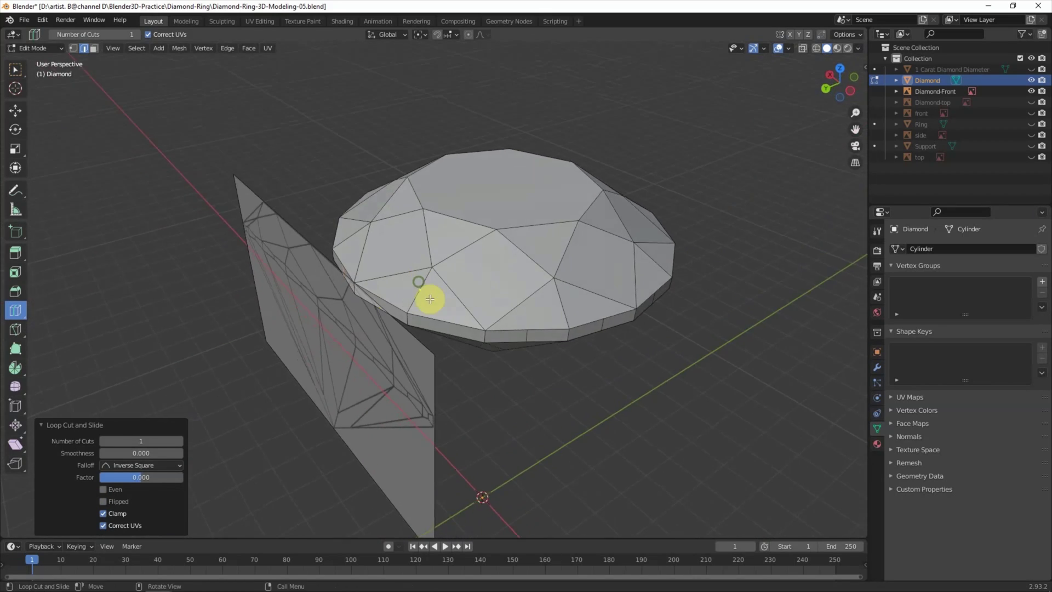
- Return to Select Box and inspect the new girdle loop, ending in the back view
click(22, 71)
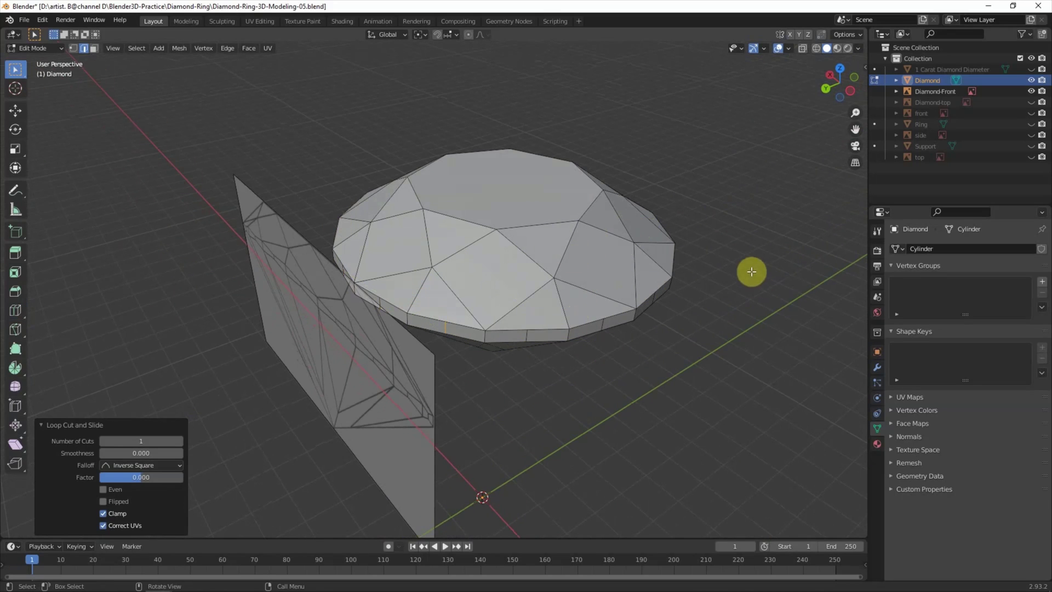
middle_drag(676, 283, 526, 331)
click(566, 322)
mouse_move(645, 299)
middle_down()
mouse_move(564, 301)
mouse_move(453, 363)
middle_up()
middle_drag(655, 353, 357, 379)
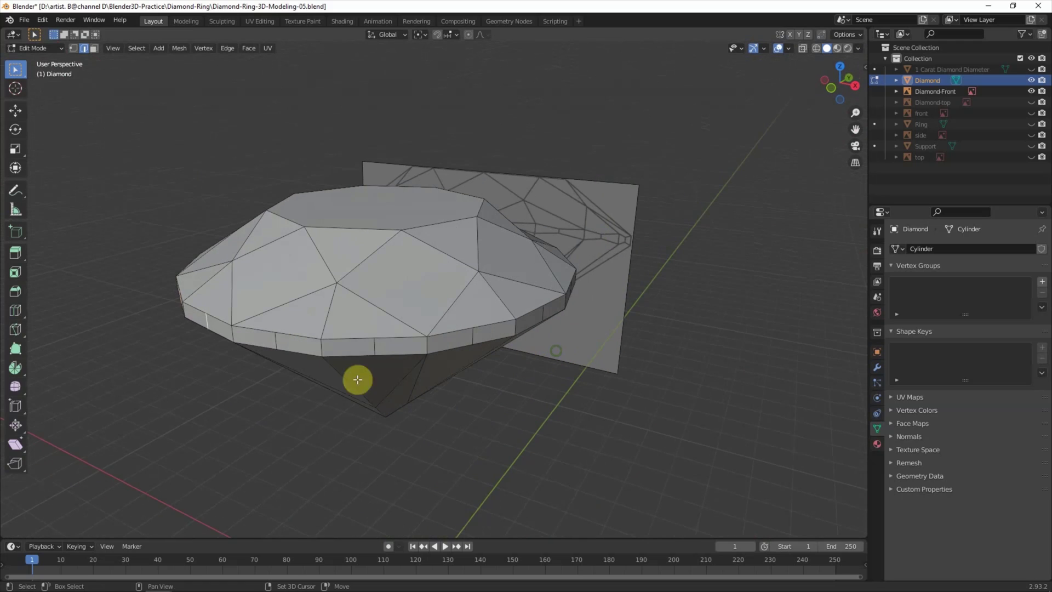
middle_drag(623, 316, 336, 309)
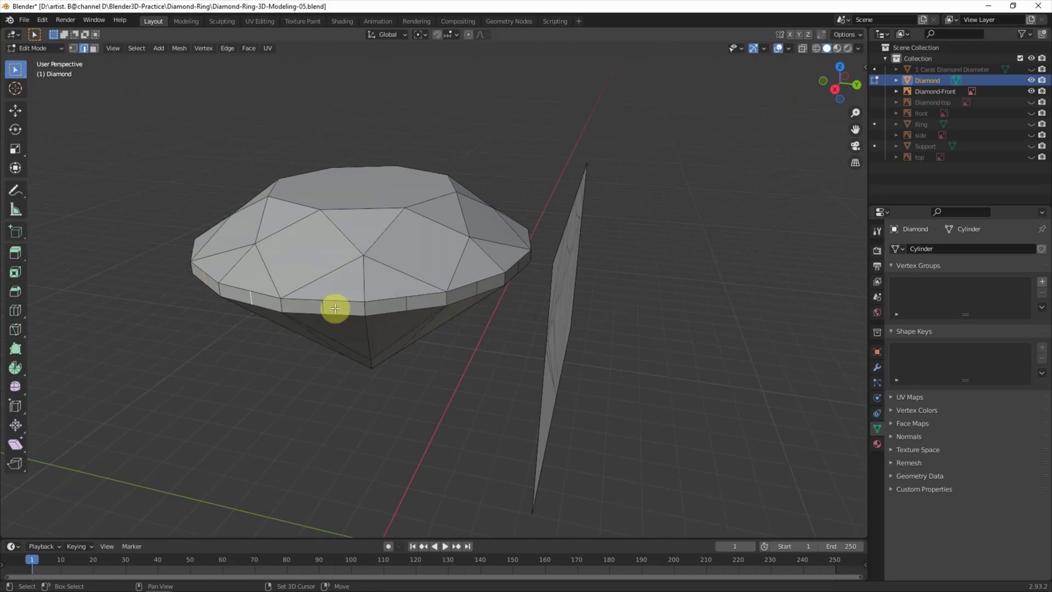
mouse_move(476, 287)
middle_down()
mouse_move(425, 319)
mouse_move(379, 305)
middle_up()
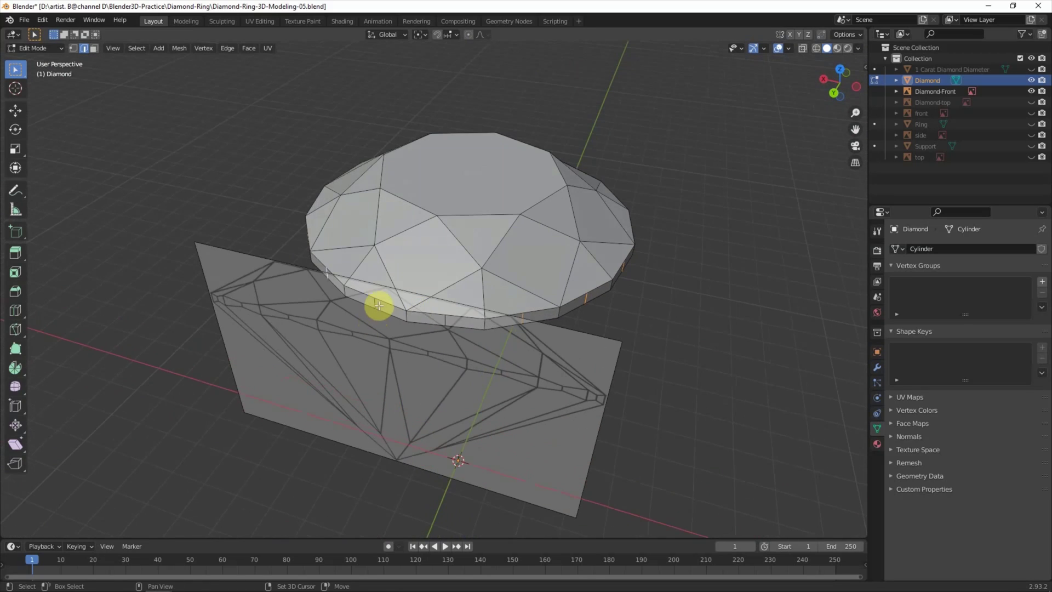
click(834, 93)
scroll(568, 228, up, 4)
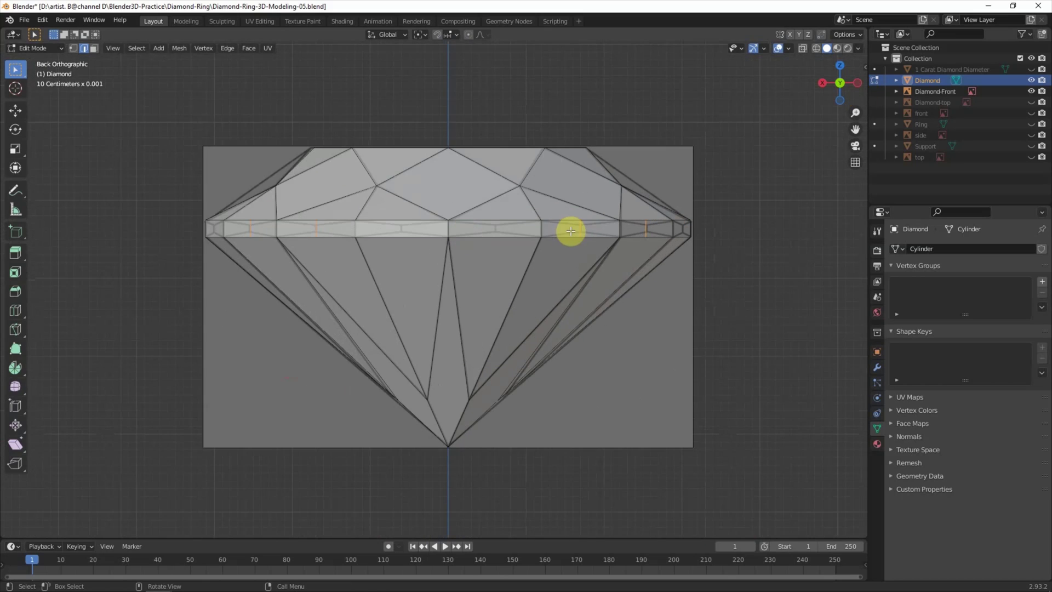
- Scale the selected girdle loop to 0.391 along Z from the back view
scroll(569, 227, down, 1)
drag(834, 82, 833, 94)
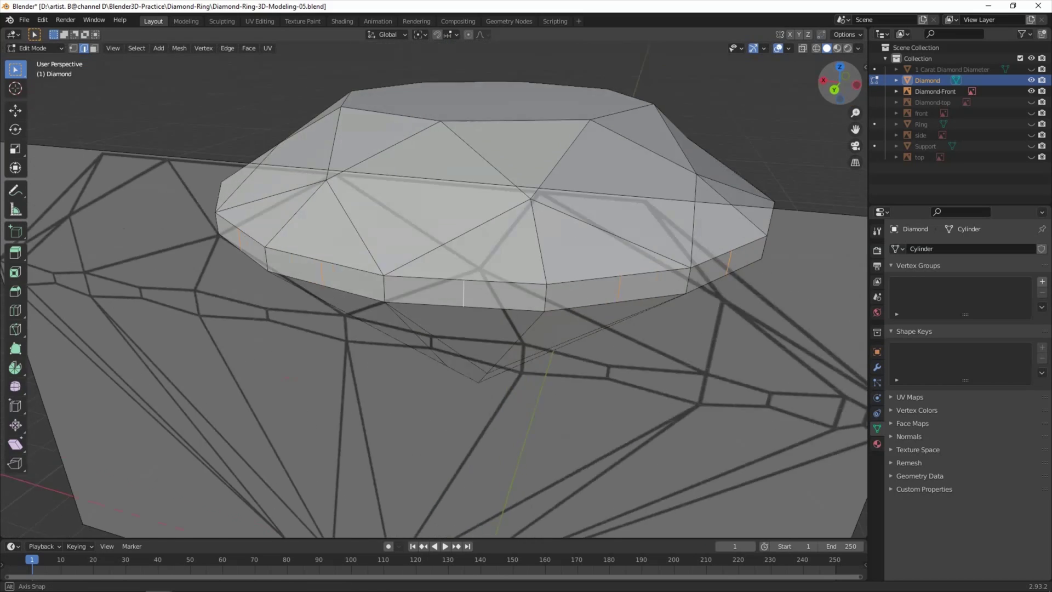
click(834, 96)
key(s)
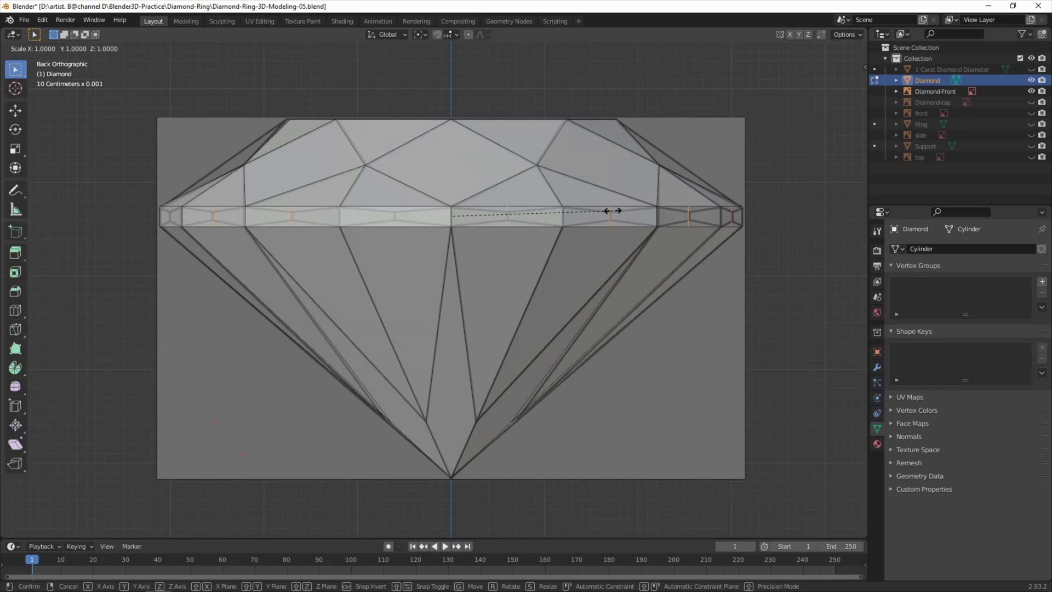
key(z)
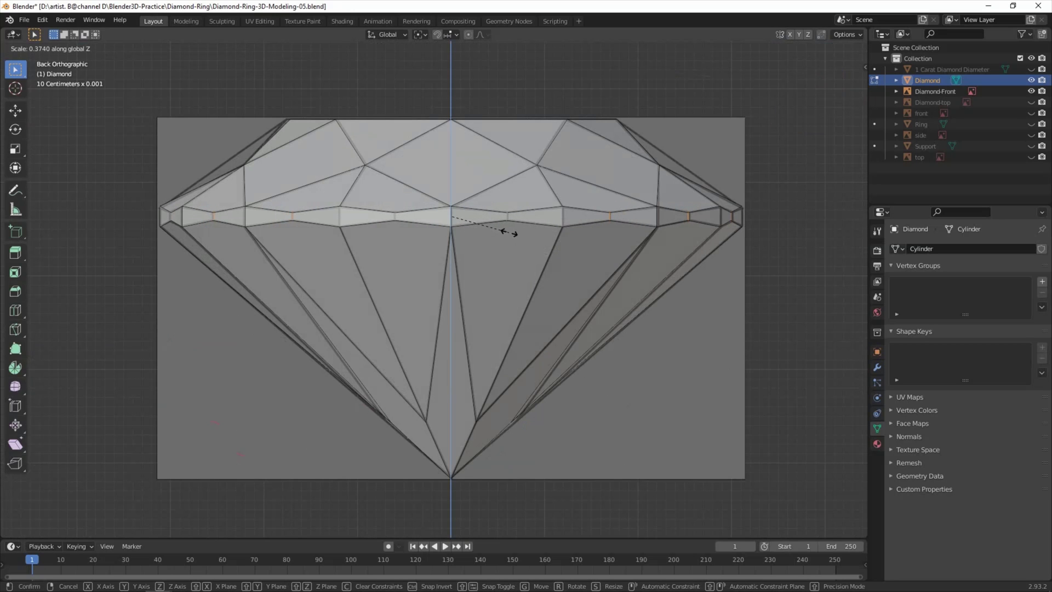
click(510, 233)
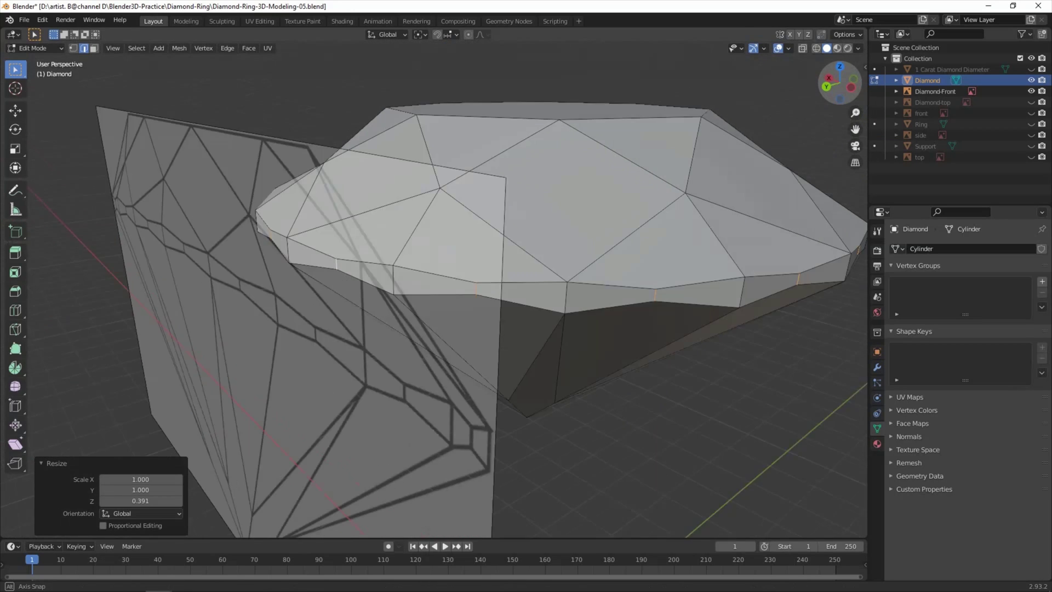
- Check the diamond's round outline from Top view, cancelling an extra resize
drag(831, 95, 838, 71)
click(838, 71)
scroll(630, 176, down, 2)
scroll(703, 195, up, 1)
key(s)
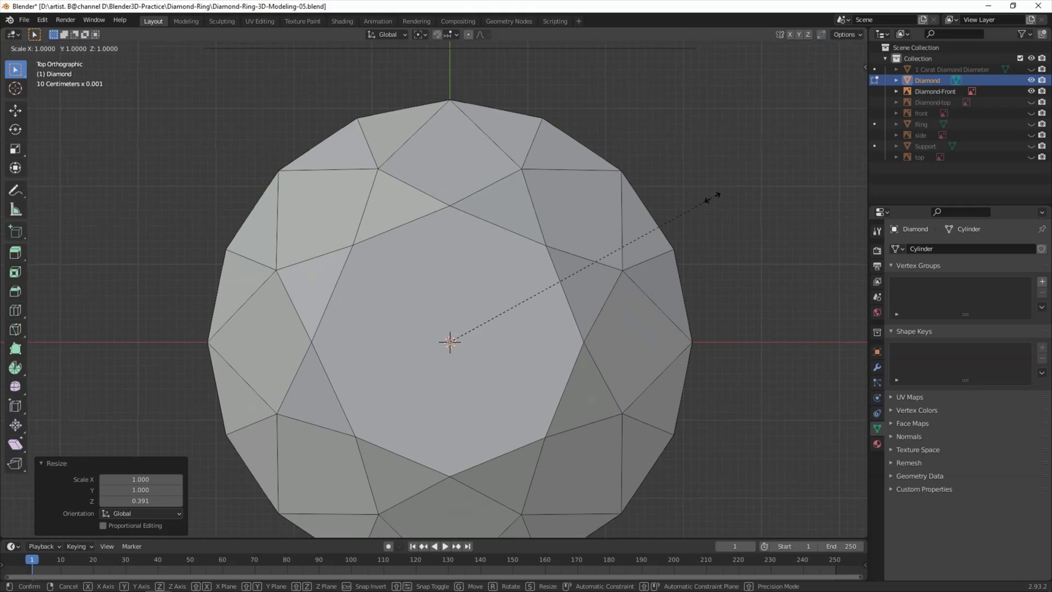
right_click(760, 200)
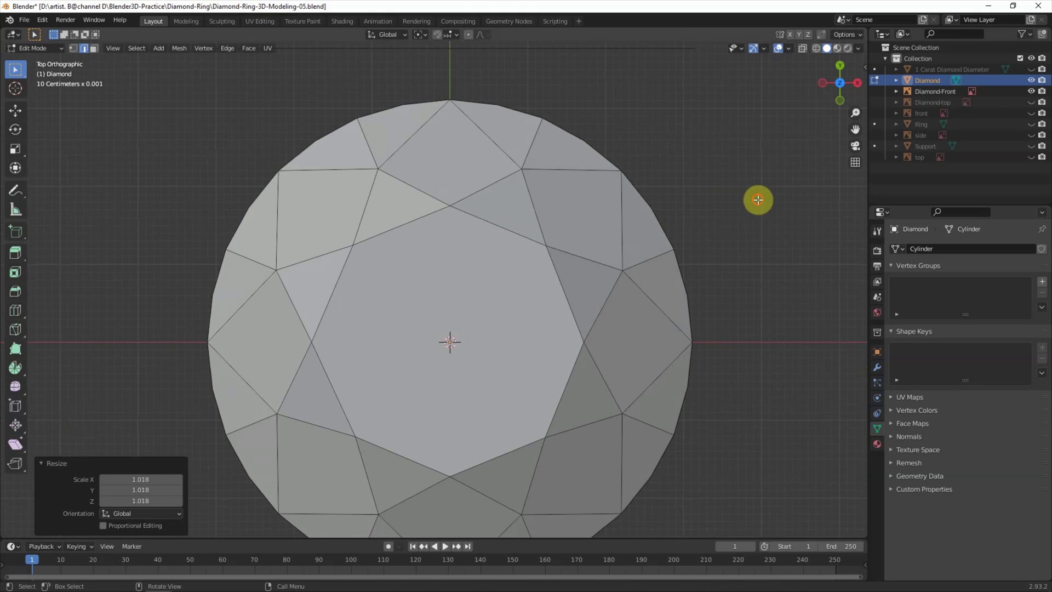
drag(839, 82, 846, 74)
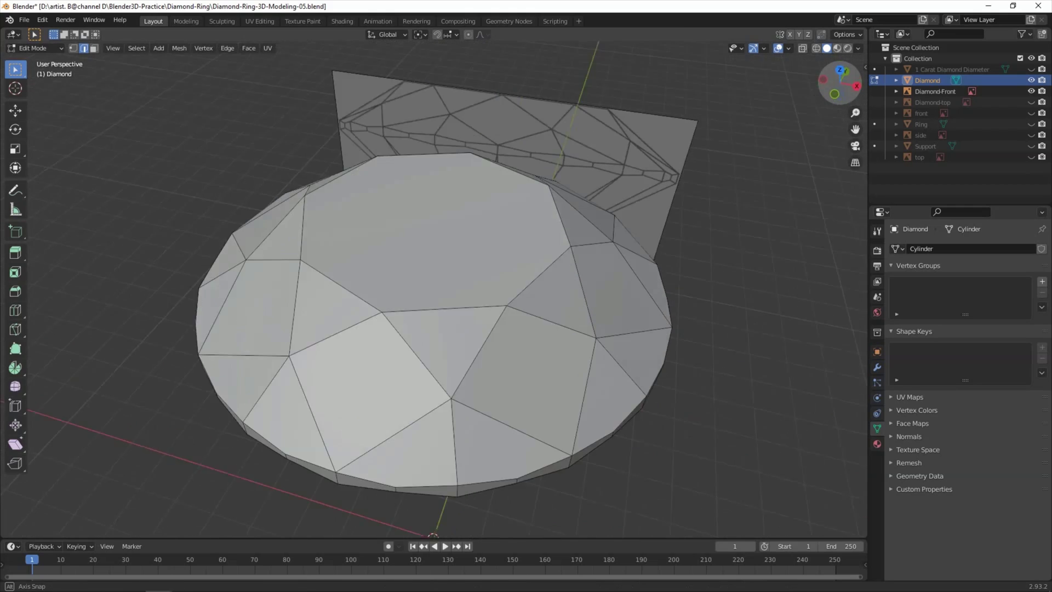
- Hide the Diamond-Front reference and show the Ring and Support objects
click(1030, 91)
middle_drag(733, 227, 498, 305)
click(926, 123)
click(1030, 124)
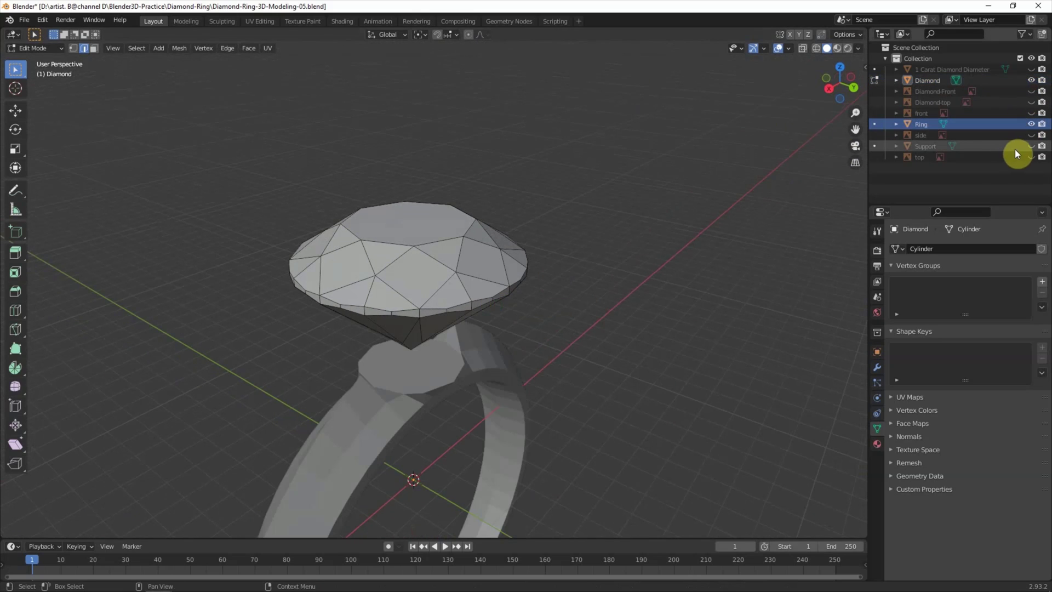
click(1031, 146)
mouse_move(616, 199)
middle_down()
mouse_move(581, 234)
mouse_move(594, 188)
middle_up()
click(419, 34)
- Select the Diamond in Object Mode, set the pivot point, and enlarge it to 1.061
click(1001, 81)
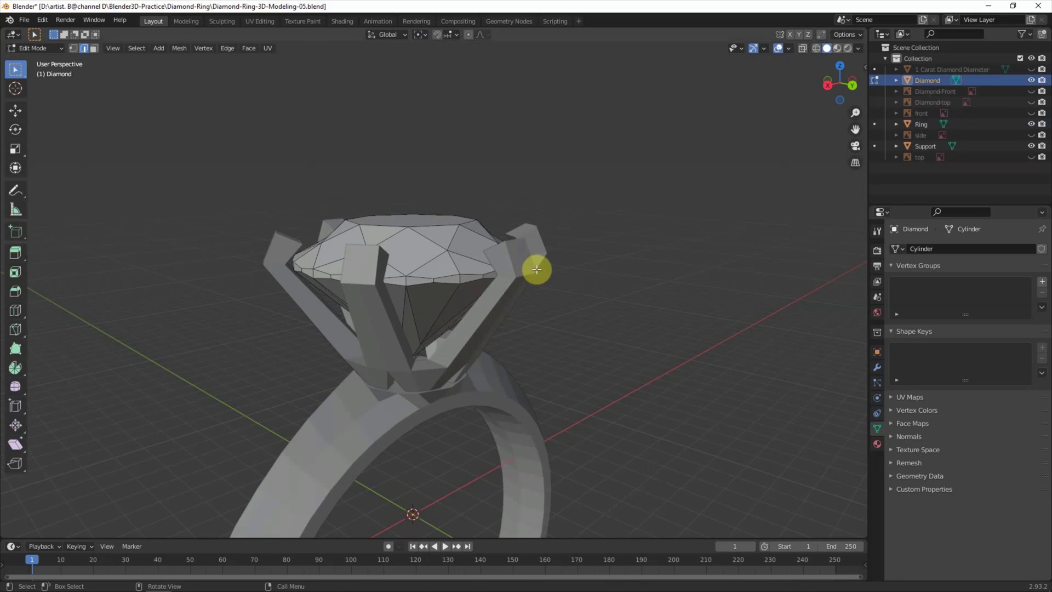
click(54, 49)
click(44, 62)
key(s)
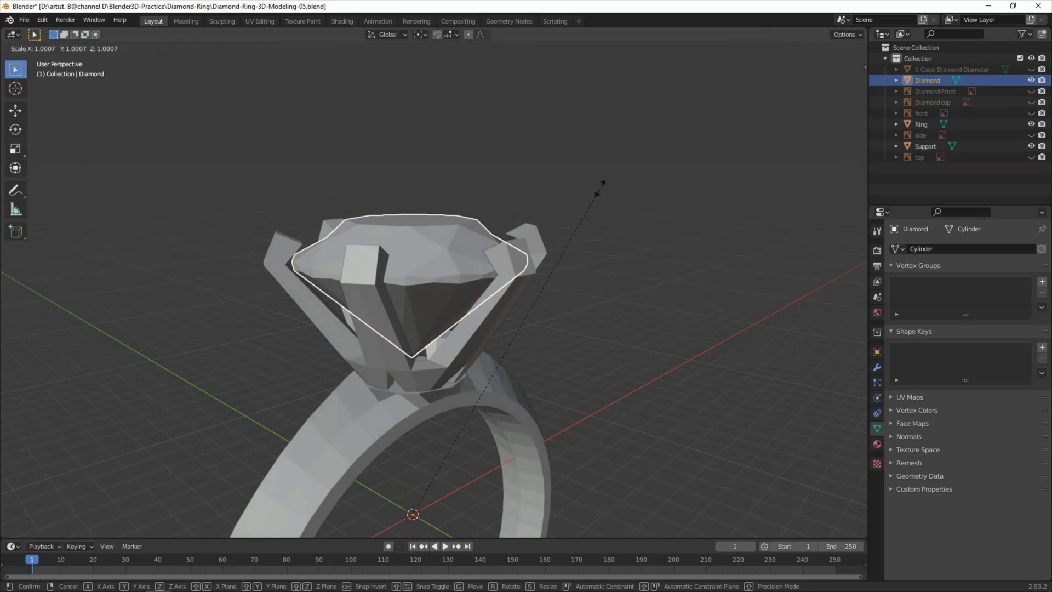
key(Escape)
click(419, 34)
click(467, 107)
key(s)
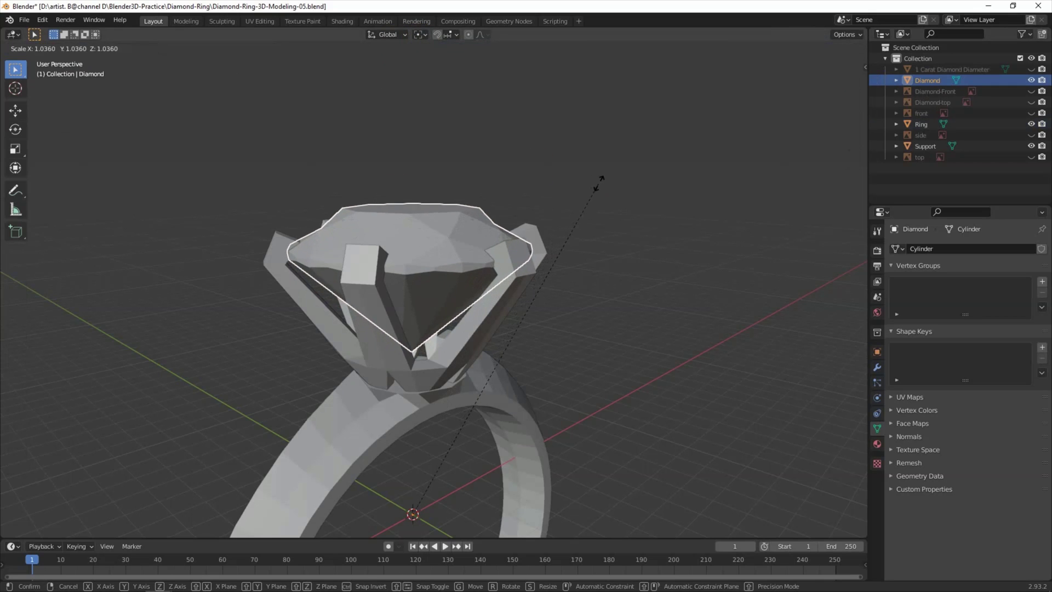
click(618, 179)
- Lower the Diamond 0.49661 mm along Z so it sits within the six prongs
key(g)
key(z)
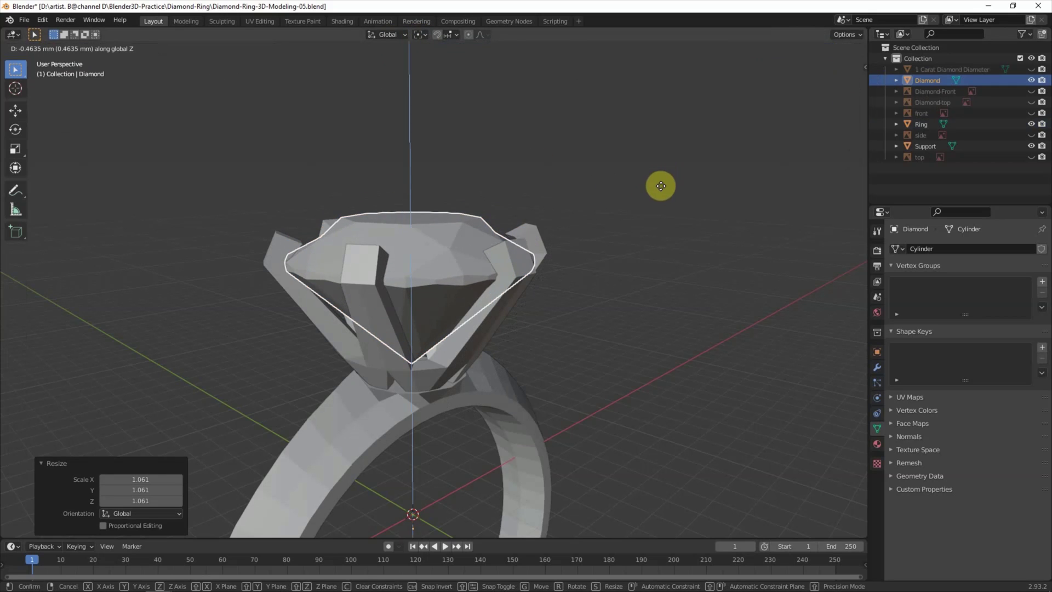
key(Escape)
key(s)
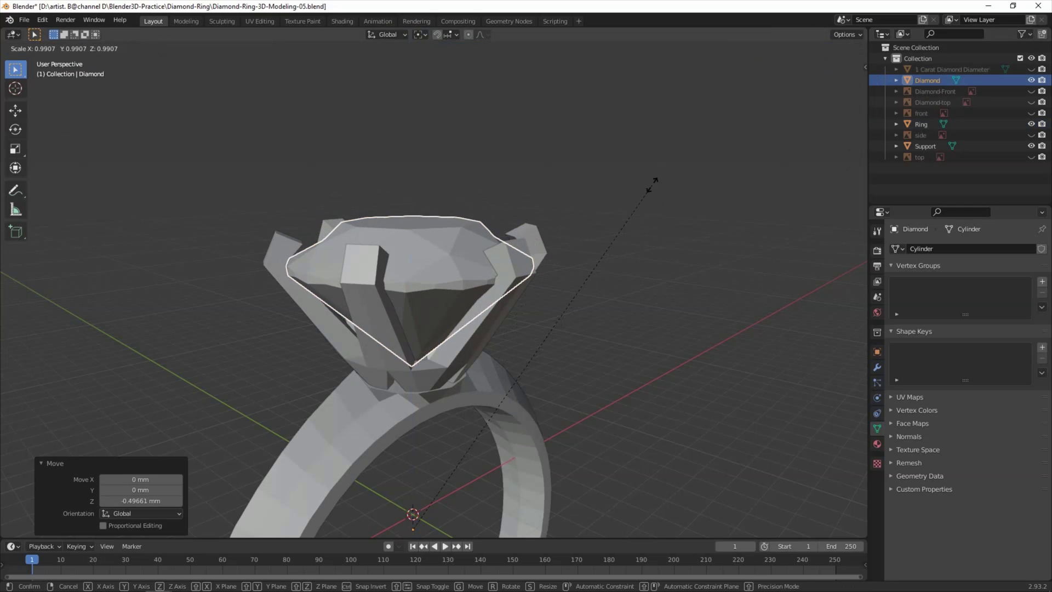
click(651, 189)
key(g)
key(z)
key(Escape)
click(611, 242)
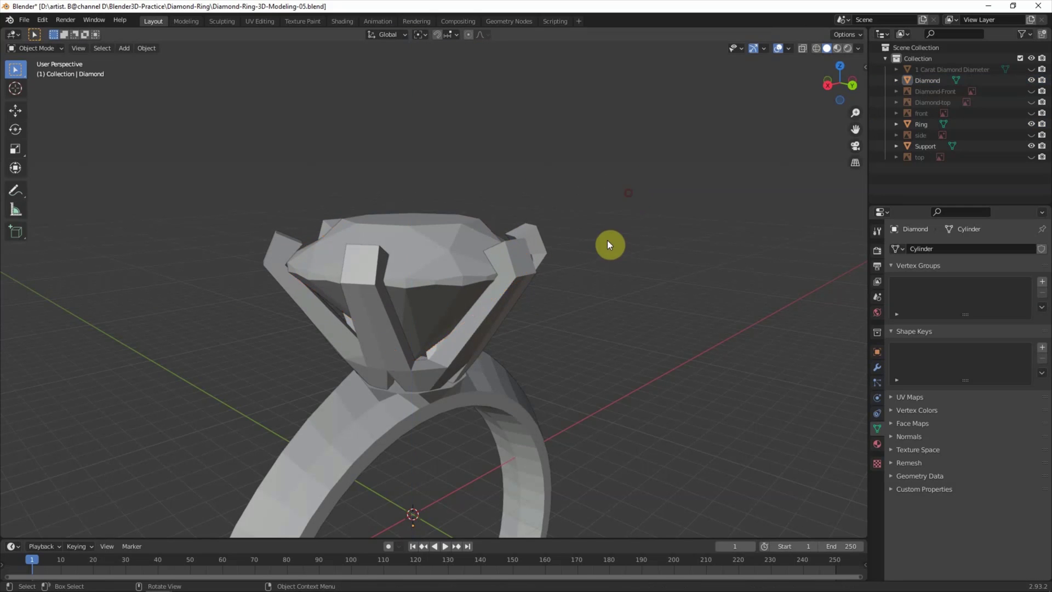
middle_drag(612, 242, 631, 250)
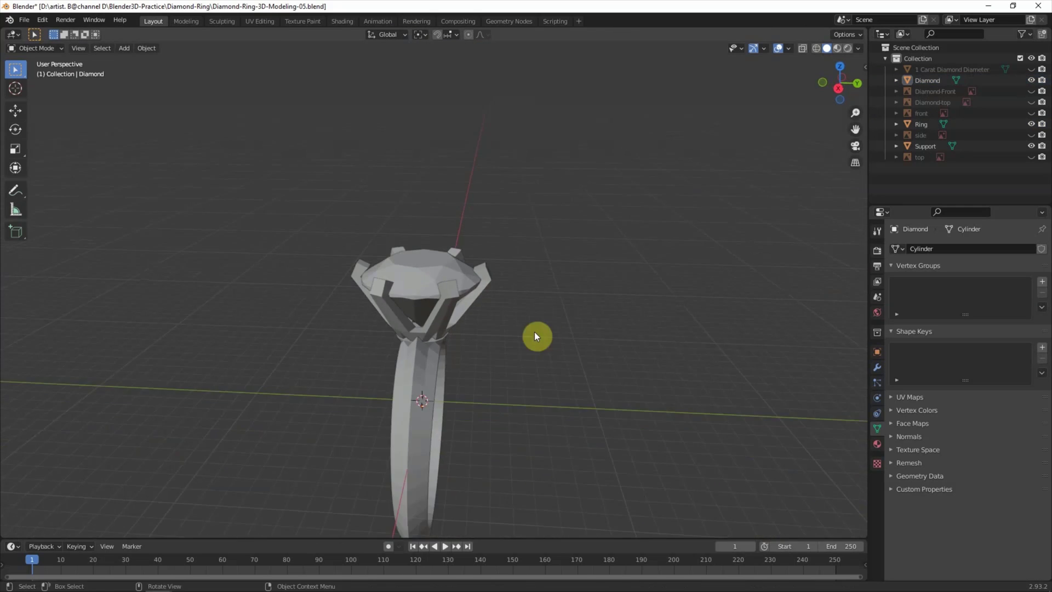
- Add a Subdivision Surface modifier to the Ring
mouse_move(535, 331)
middle_down()
mouse_move(600, 249)
mouse_move(616, 271)
mouse_move(532, 281)
mouse_move(537, 271)
middle_up()
scroll(537, 272, up, 2)
click(538, 275)
click(876, 367)
click(926, 249)
click(850, 445)
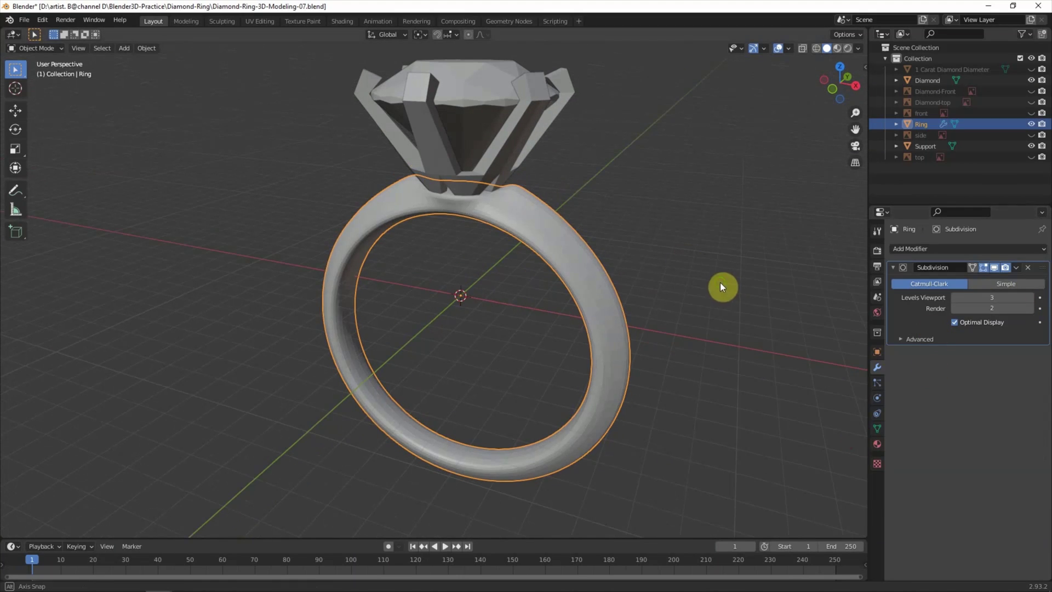
- Add a Subdivision Surface modifier to the Support with viewport level 3
middle_drag(721, 284, 618, 167)
click(925, 146)
click(926, 249)
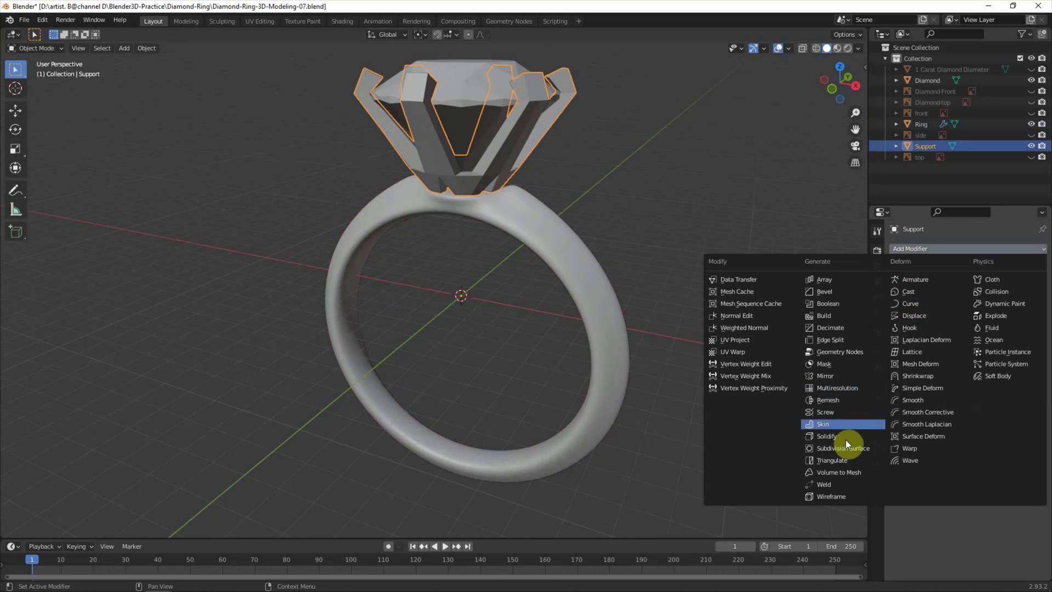
click(846, 436)
click(1031, 298)
click(1031, 298)
key(alt+a)
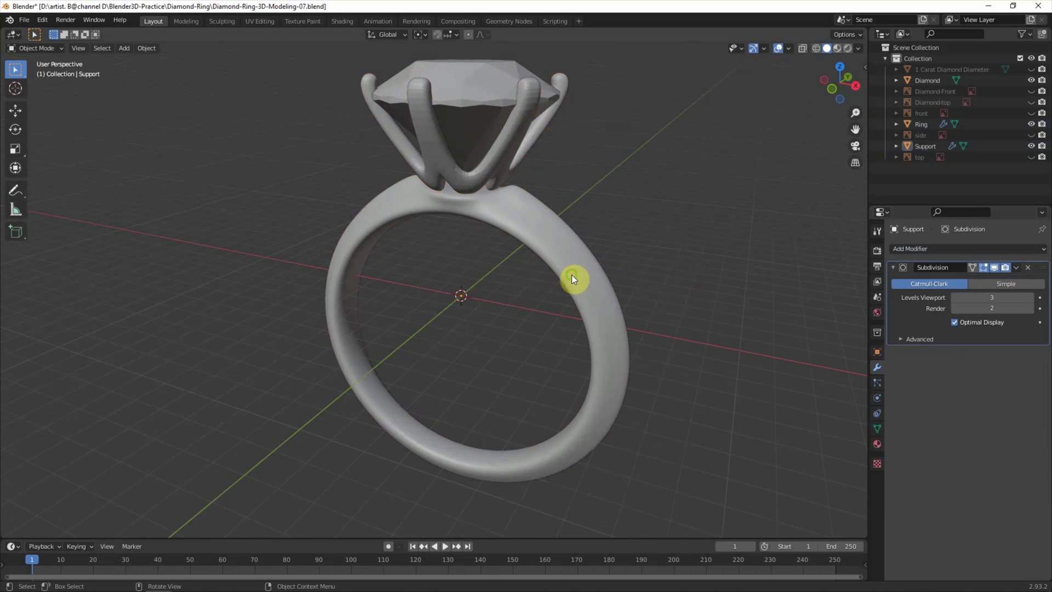
- Hide the Support and Diamond, then delete the Ring's Subdivision modifier
middle_drag(571, 274, 470, 187)
scroll(505, 175, up, 2)
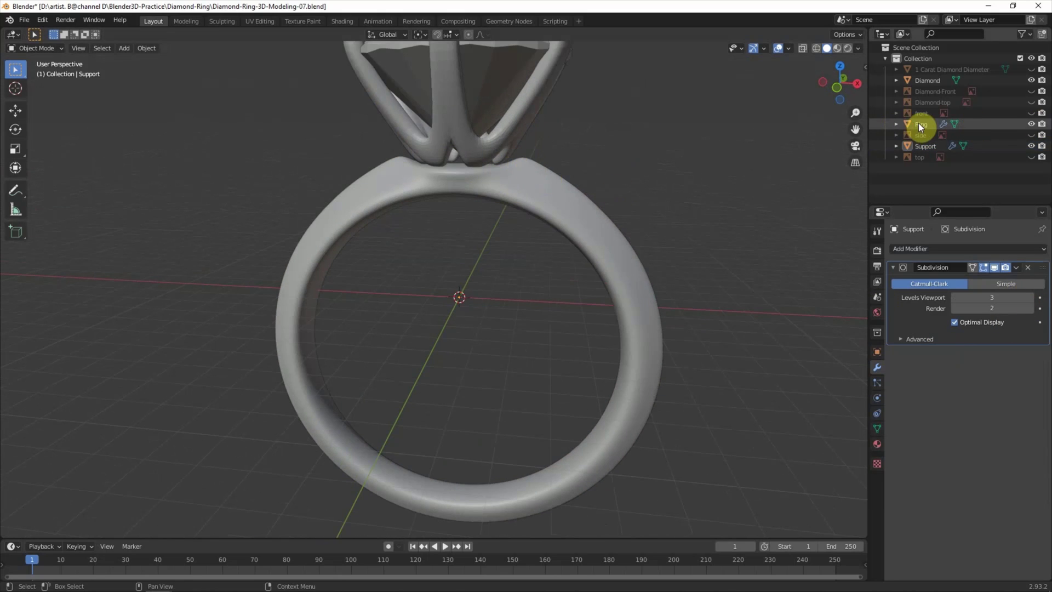
click(1031, 146)
click(1031, 80)
middle_drag(630, 181, 667, 198)
click(588, 215)
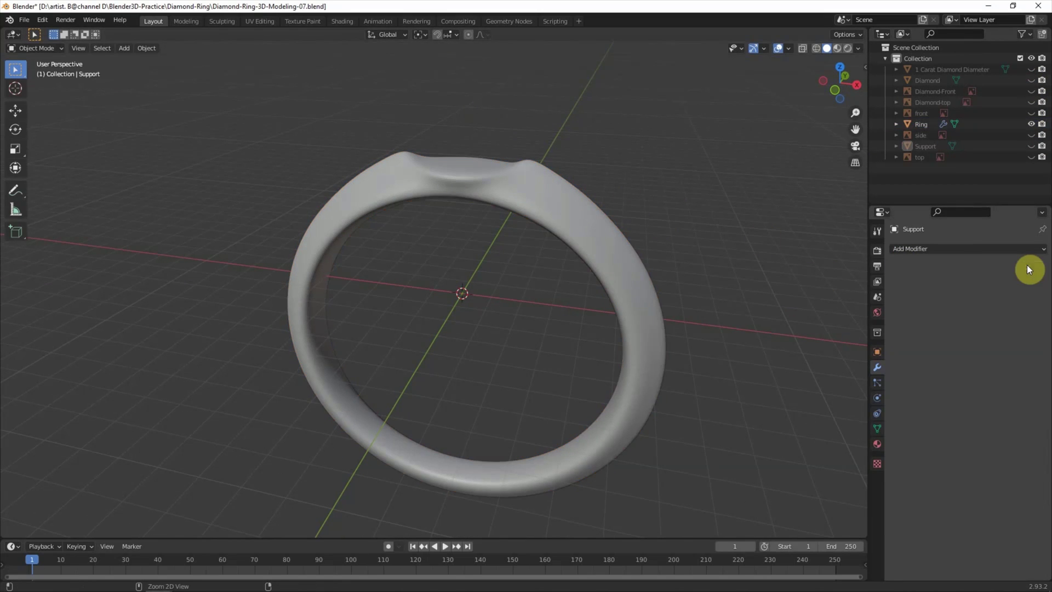
click(1029, 269)
- Enter Edit Mode on the Ring in edge select and pick its top outer edge loop
click(35, 47)
click(32, 77)
scroll(404, 169, up, 2)
scroll(484, 237, up, 3)
middle_drag(484, 237, 461, 235)
scroll(460, 235, up, 2)
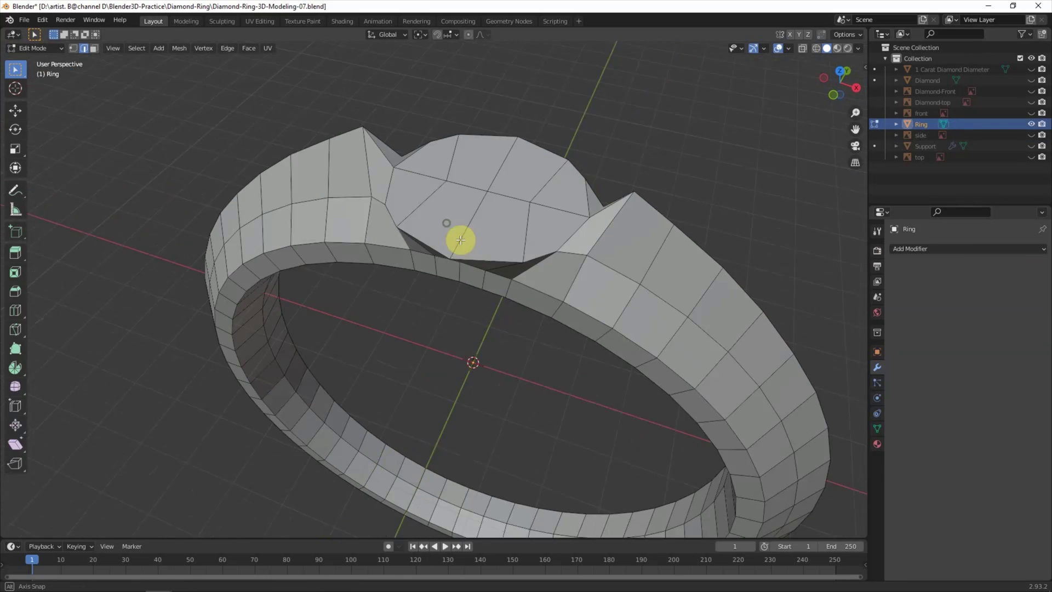
click(317, 106)
click(84, 49)
mouse_move(271, 139)
middle_down()
mouse_move(288, 128)
mouse_move(377, 160)
middle_up()
alt+click(322, 137)
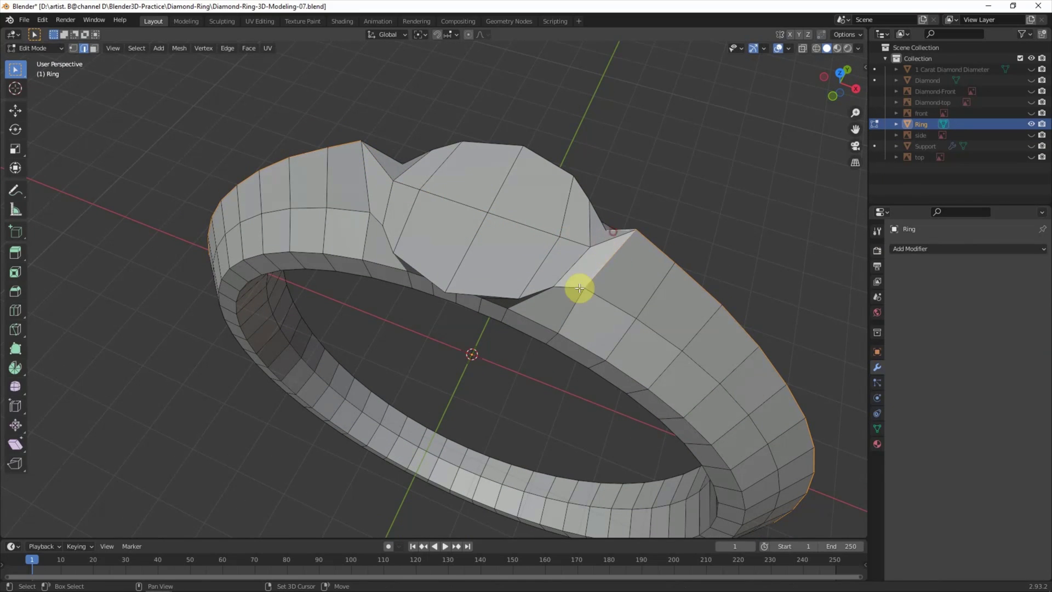
- Bevel the selected ring edge loops with Bevel Edges
mouse_move(577, 289)
middle_down()
mouse_move(556, 251)
mouse_move(591, 228)
mouse_move(563, 198)
middle_up()
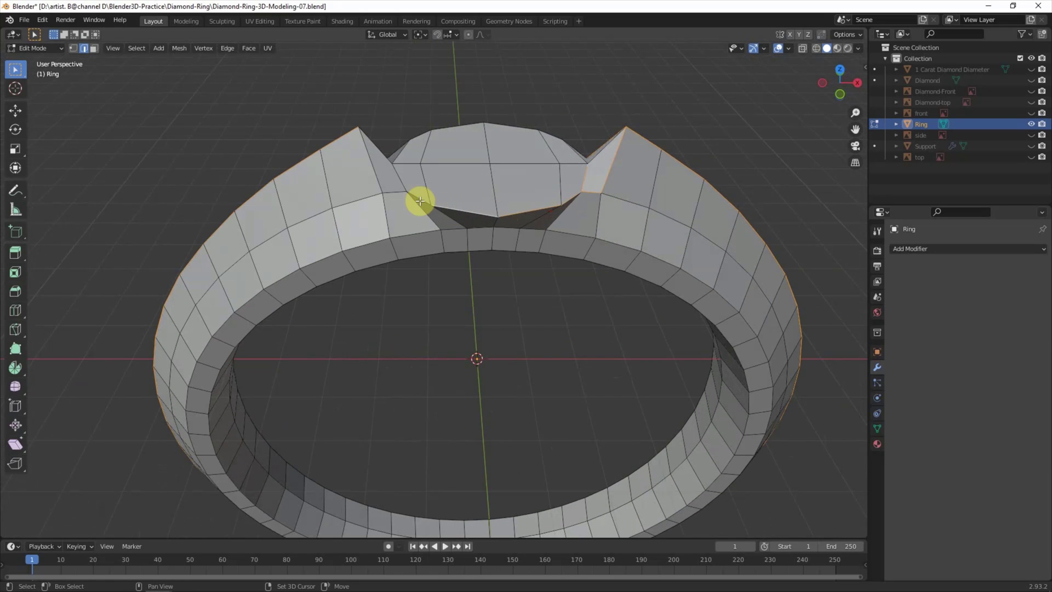
middle_drag(400, 180, 404, 176)
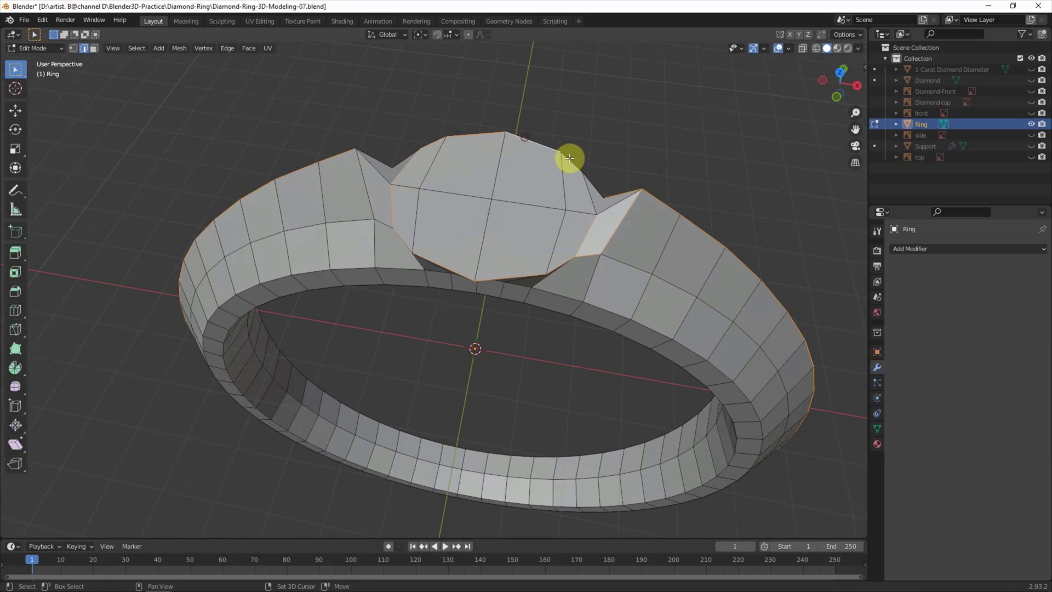
mouse_move(590, 202)
middle_down()
mouse_move(516, 188)
mouse_move(411, 212)
mouse_move(323, 326)
middle_up()
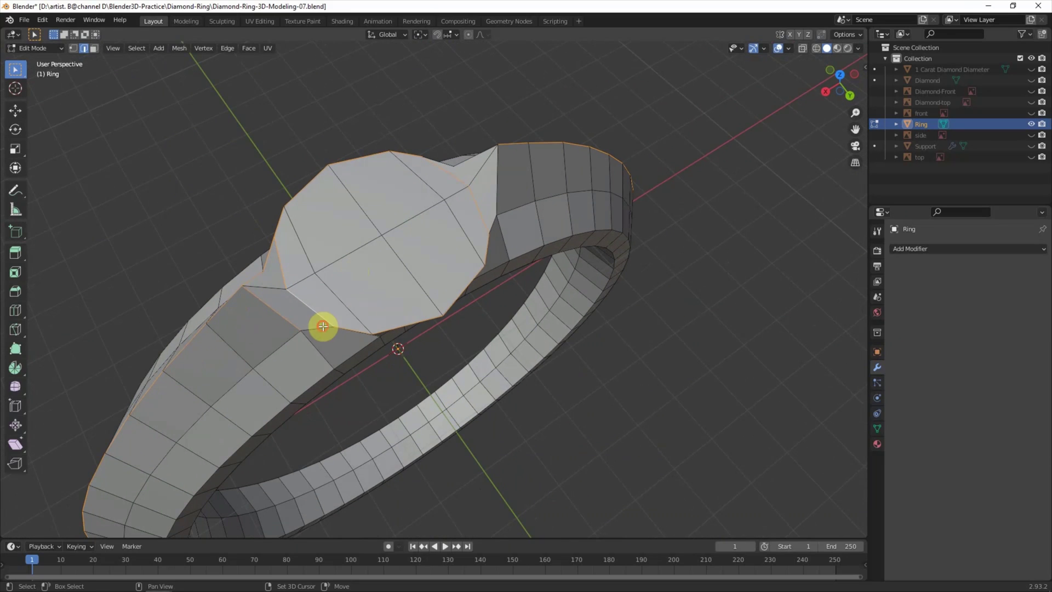
drag(496, 224, 496, 206)
mouse_move(462, 188)
middle_down()
mouse_move(456, 169)
mouse_move(544, 159)
mouse_move(533, 198)
mouse_move(515, 187)
middle_up()
click(231, 48)
click(237, 70)
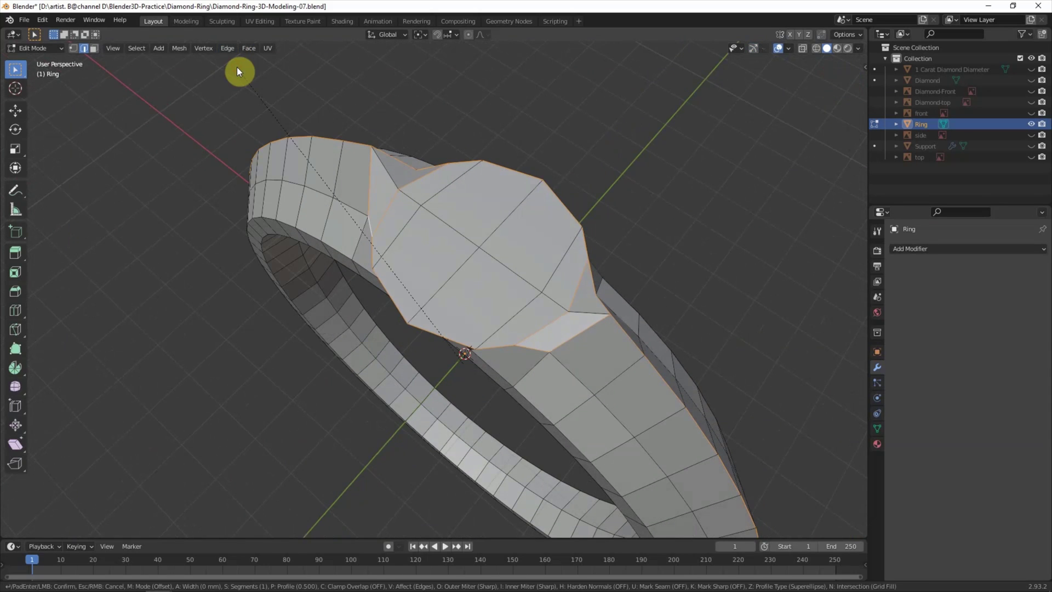
click(229, 81)
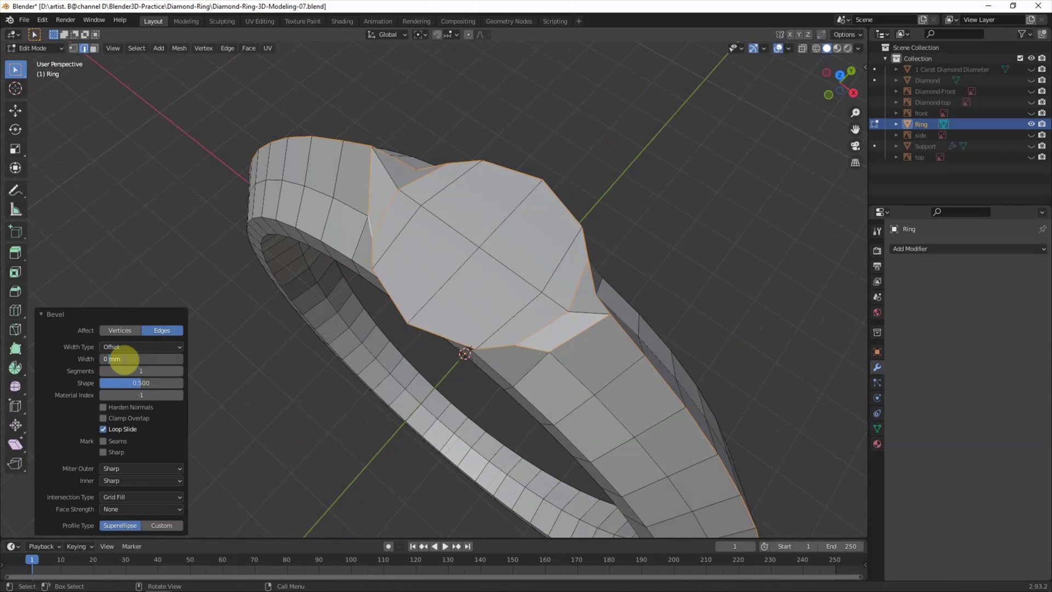
- Set the ring bevel's shape to 0.250 and adjust its width
middle_drag(418, 392, 439, 351)
double_click(110, 383)
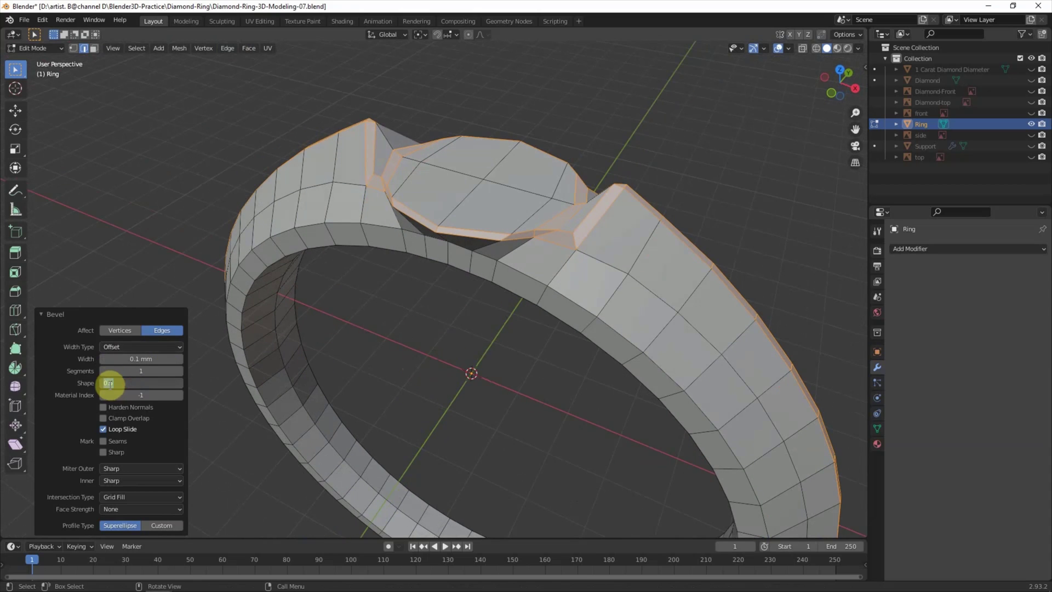
text(0.25)
key(Return)
double_click(114, 359)
click(324, 361)
mouse_move(324, 361)
middle_down()
mouse_move(477, 363)
mouse_move(477, 328)
mouse_move(488, 406)
mouse_move(209, 157)
middle_up()
- Return to Object Mode and re-add a Subdivision Surface modifier to the Ring
click(34, 48)
click(904, 248)
click(852, 447)
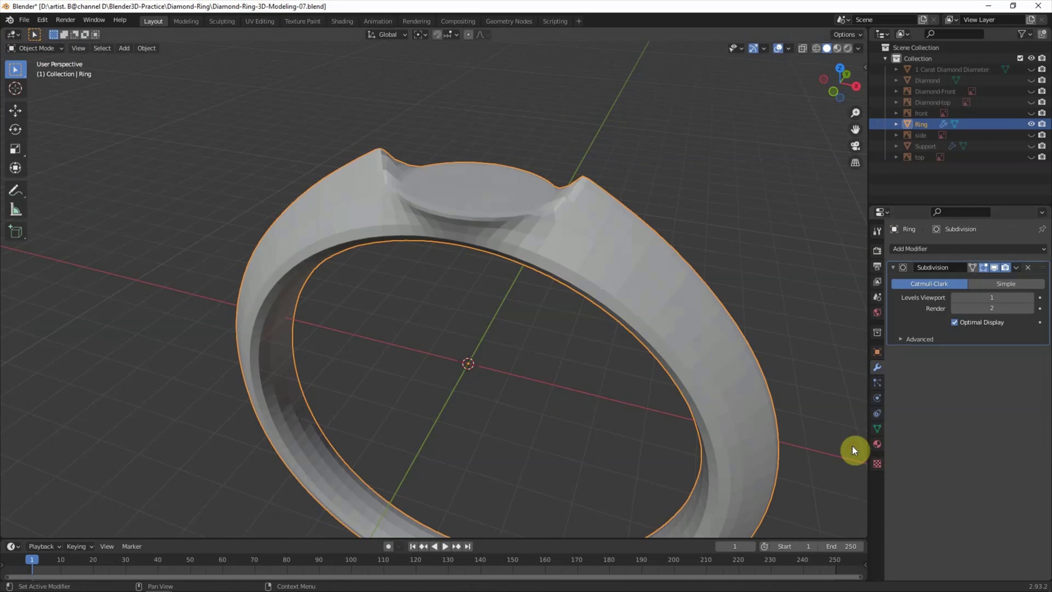
- Set the Ring subdivision to viewport level 3 and show the Support in front view
click(1010, 297)
middle_drag(822, 296, 779, 271)
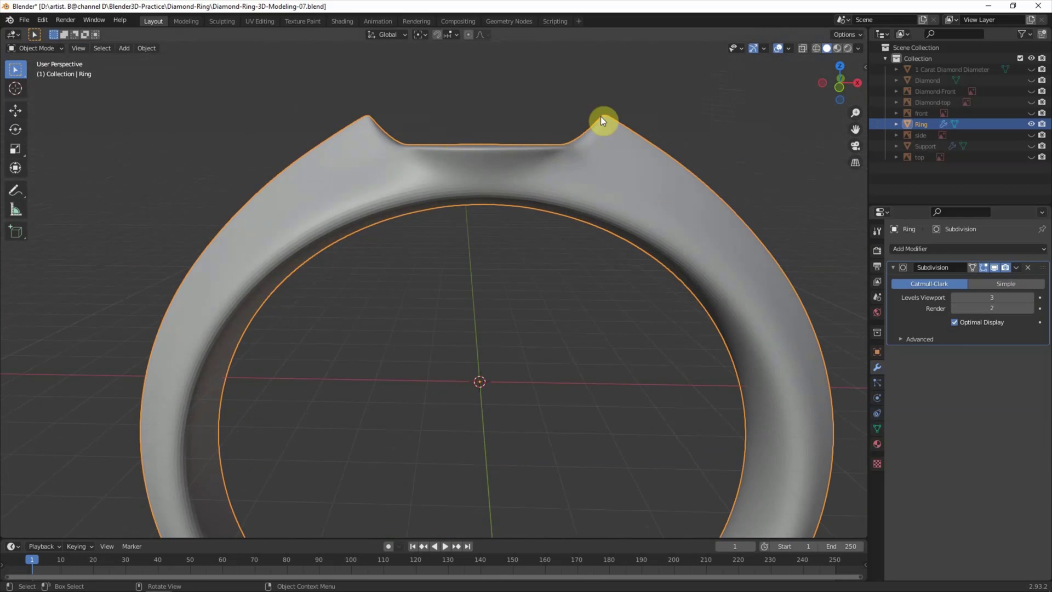
key(KP_1)
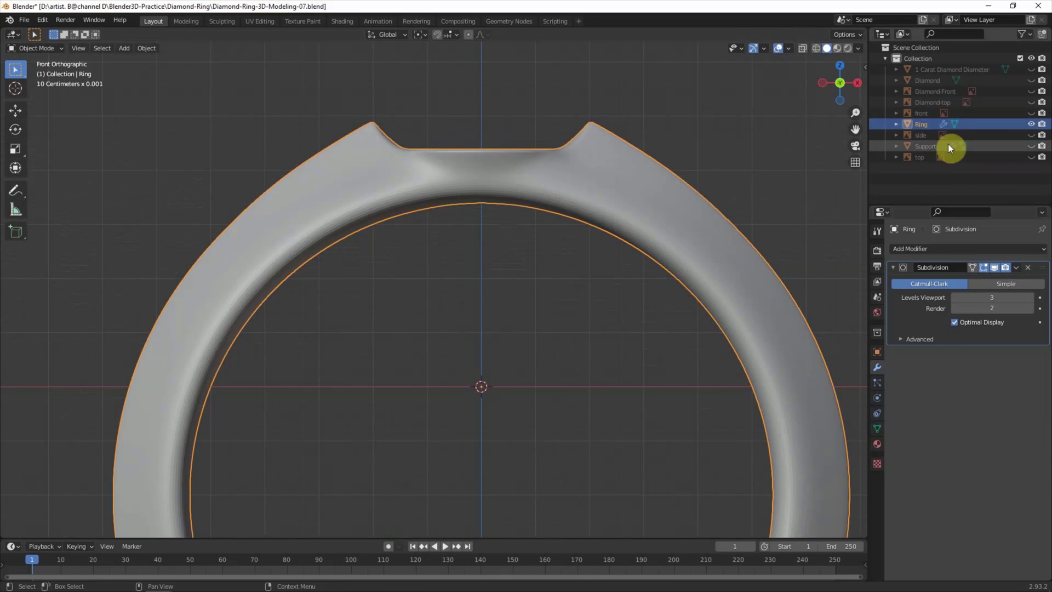
click(1031, 146)
shift+middle_drag(735, 190, 745, 272)
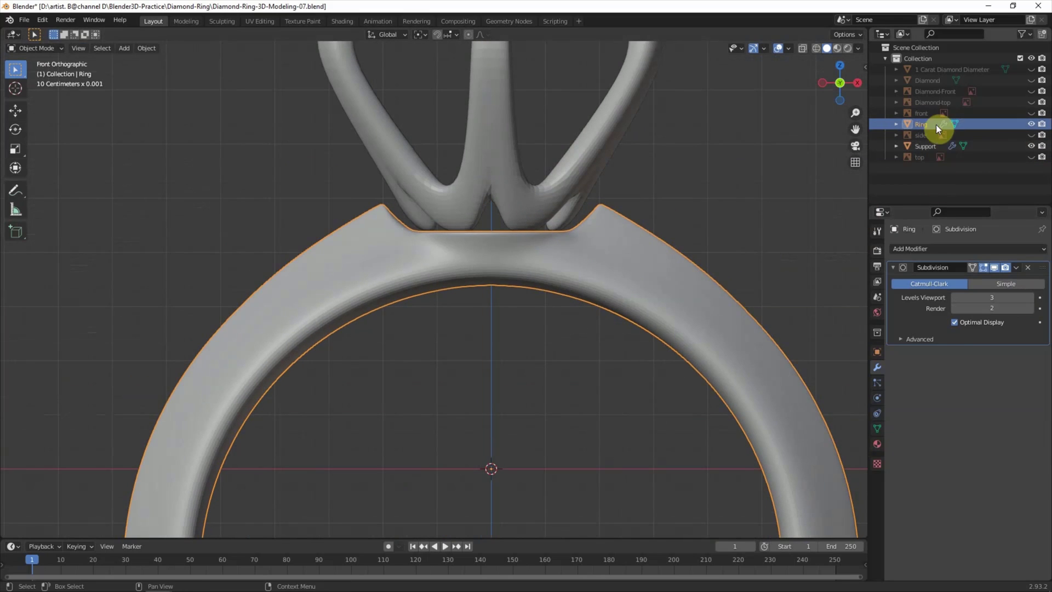
- Select the Support object and switch it into Edit Mode
click(37, 48)
click(37, 72)
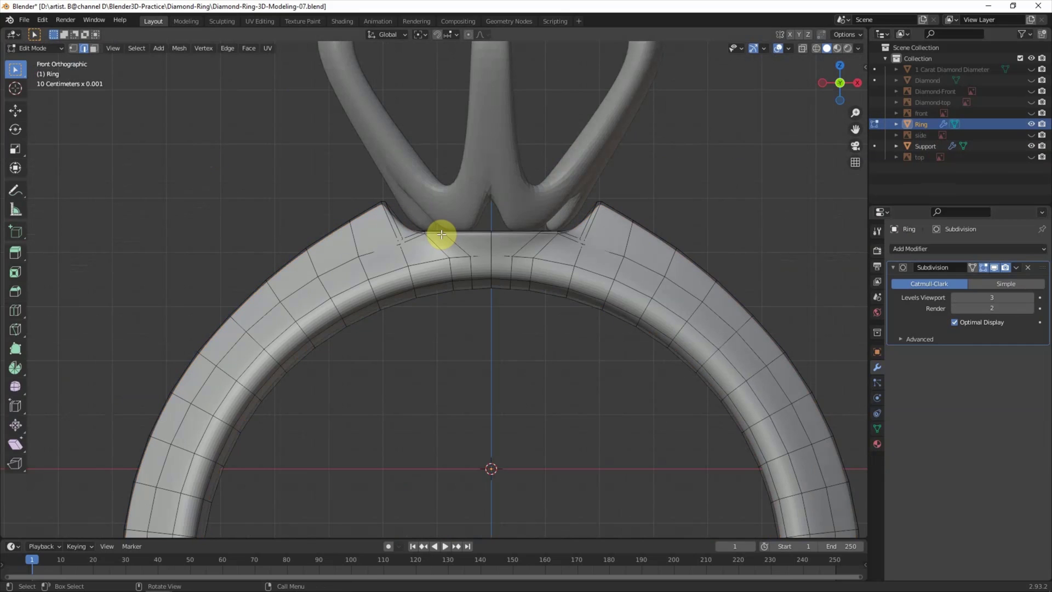
click(37, 48)
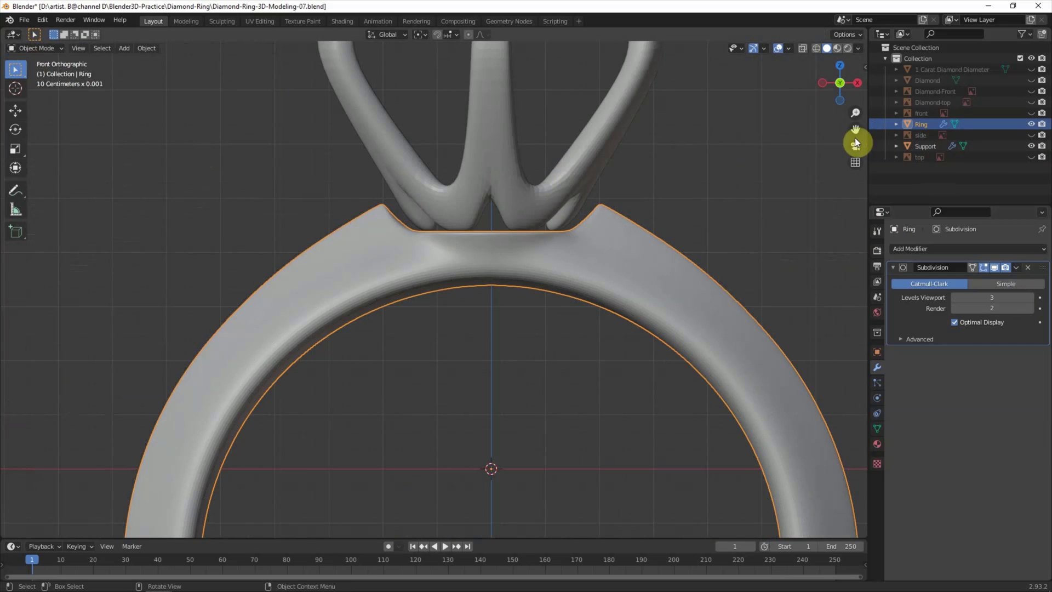
click(925, 146)
click(37, 48)
click(36, 71)
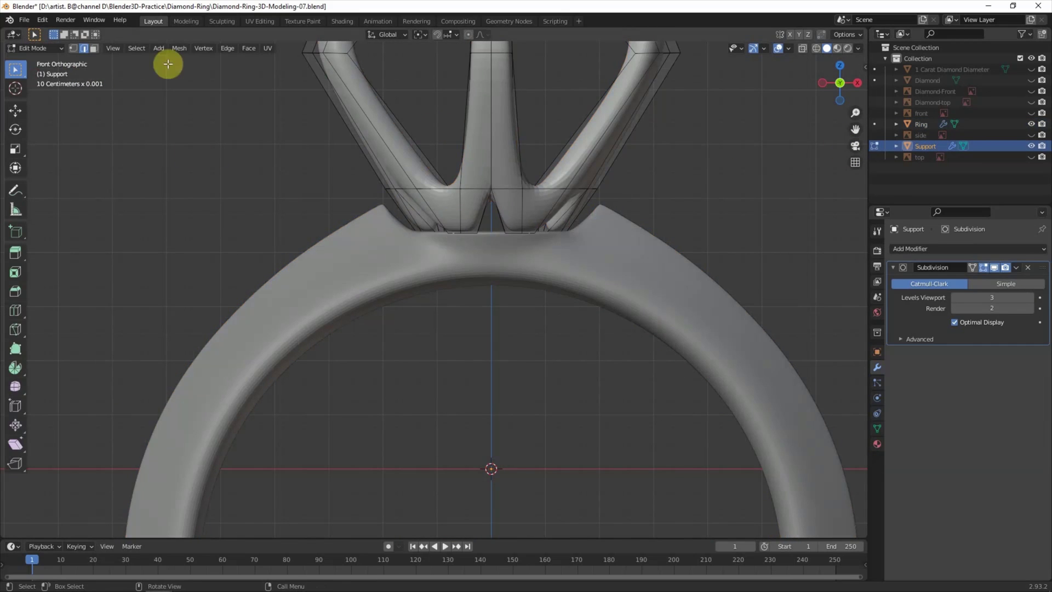
- Lower the Support's bottom vertices 0.19236 mm along Z and scale them to 0.8
drag(322, 212, 639, 278)
key(g)
key(z)
click(637, 288)
key(s)
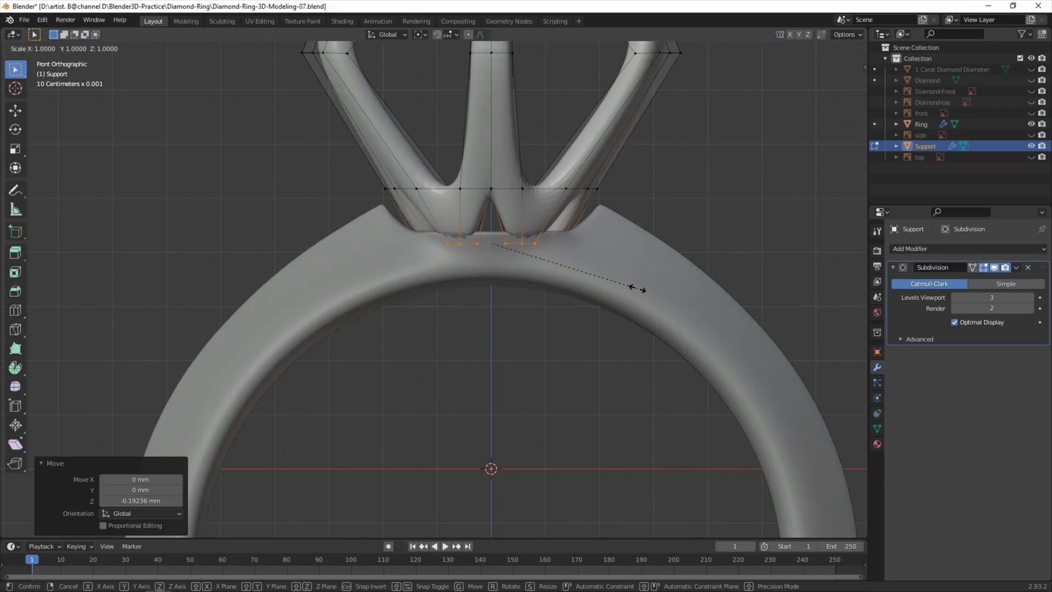
click(661, 194)
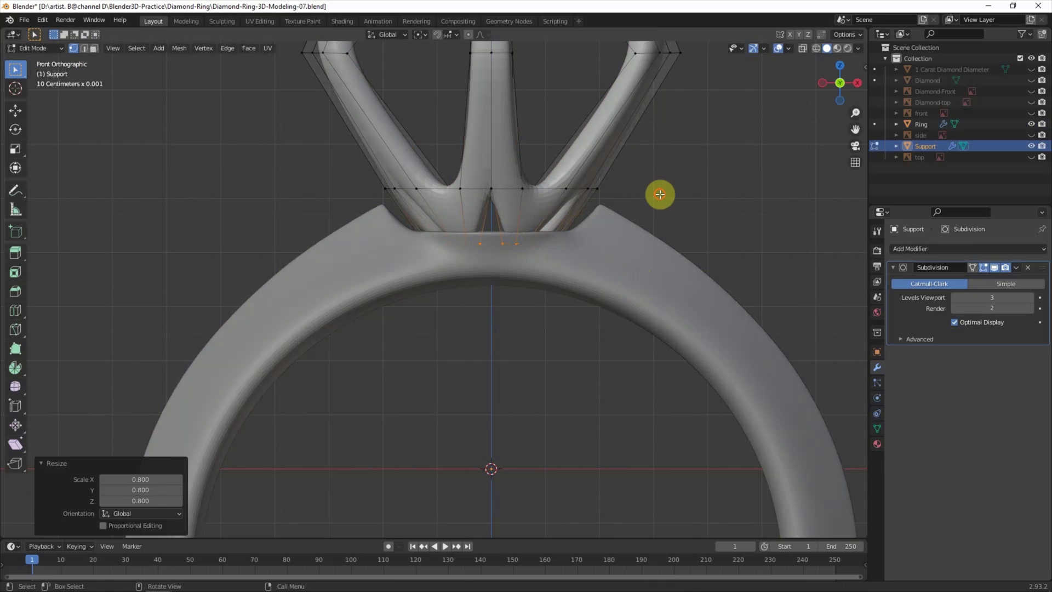
- View the prongs in perspective and switch to edge select mode
mouse_move(674, 205)
middle_down()
mouse_move(614, 242)
mouse_move(622, 256)
middle_up()
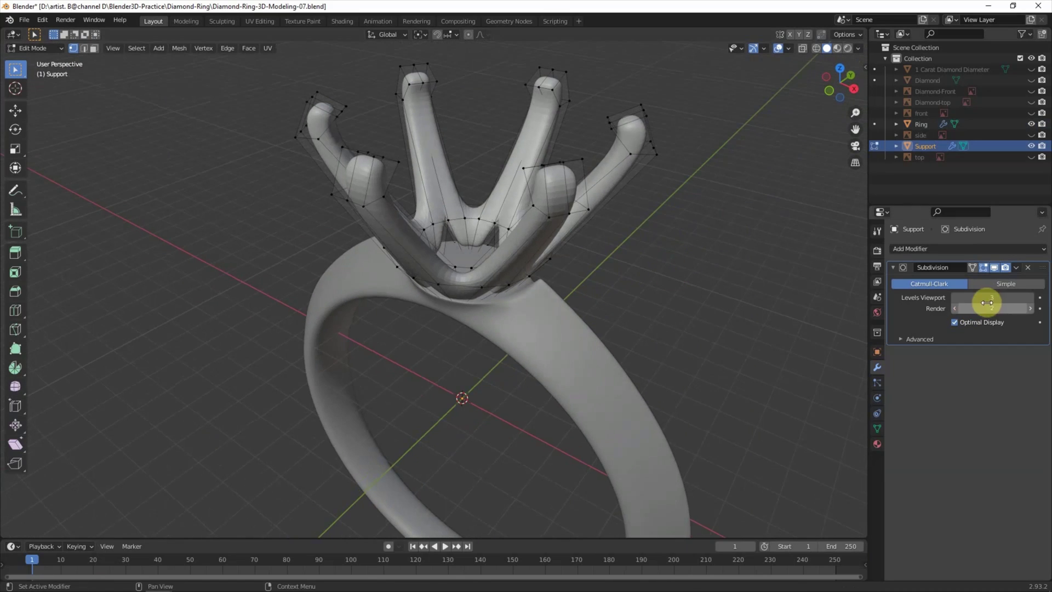
scroll(557, 206, up, 2)
scroll(535, 278, up, 2)
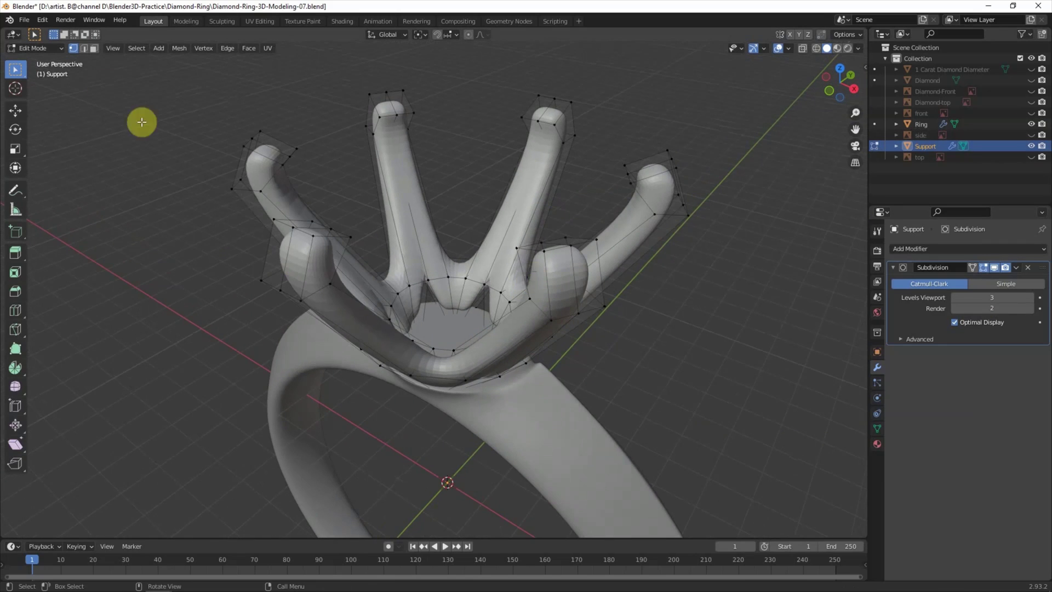
click(83, 49)
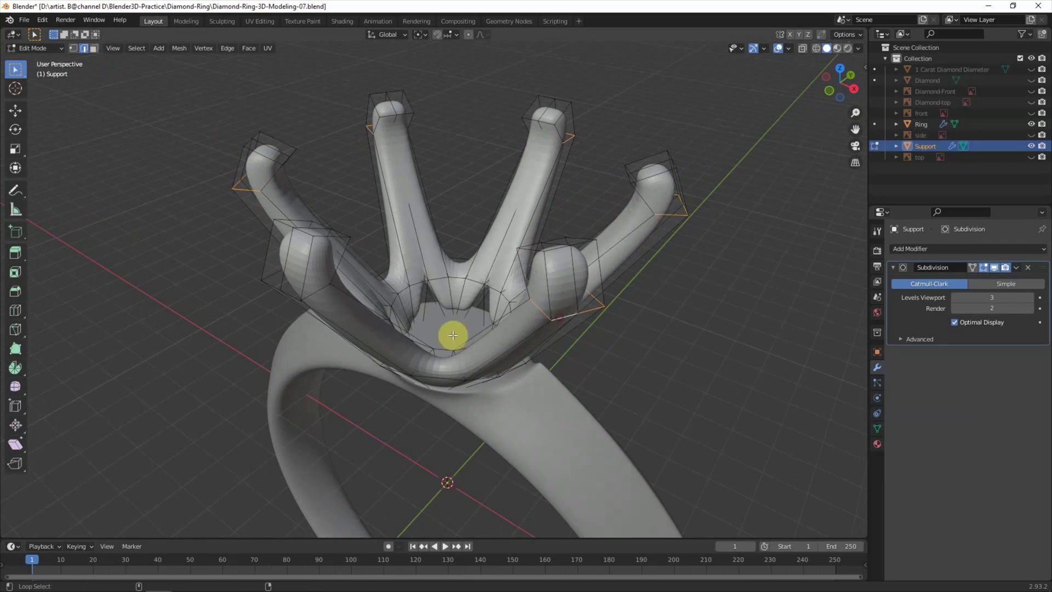
click(228, 47)
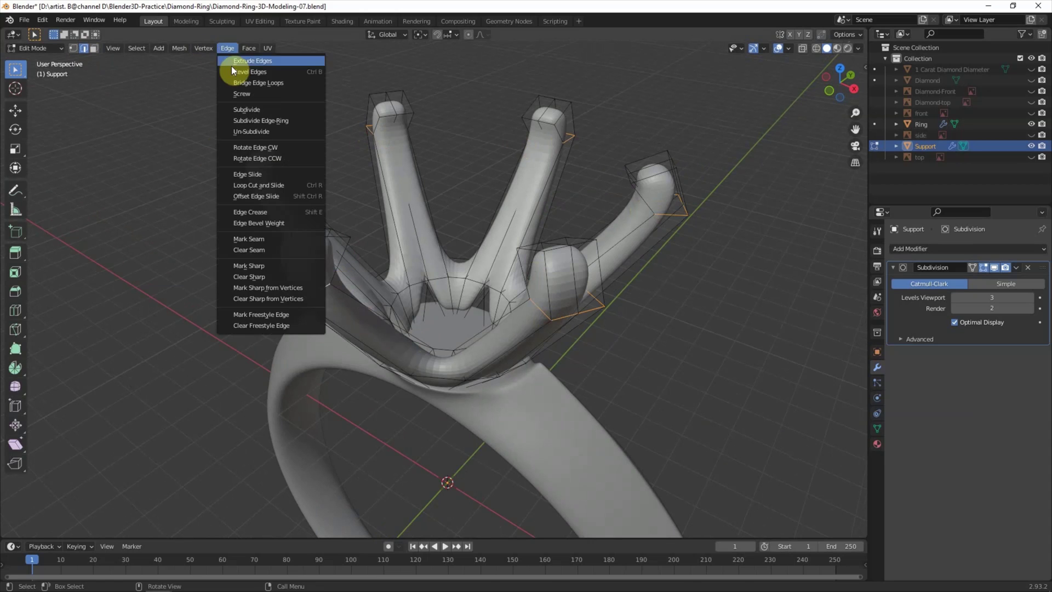
- Bevel the six prong-tip edge loops at 0.2 mm width, then deselect them
click(233, 72)
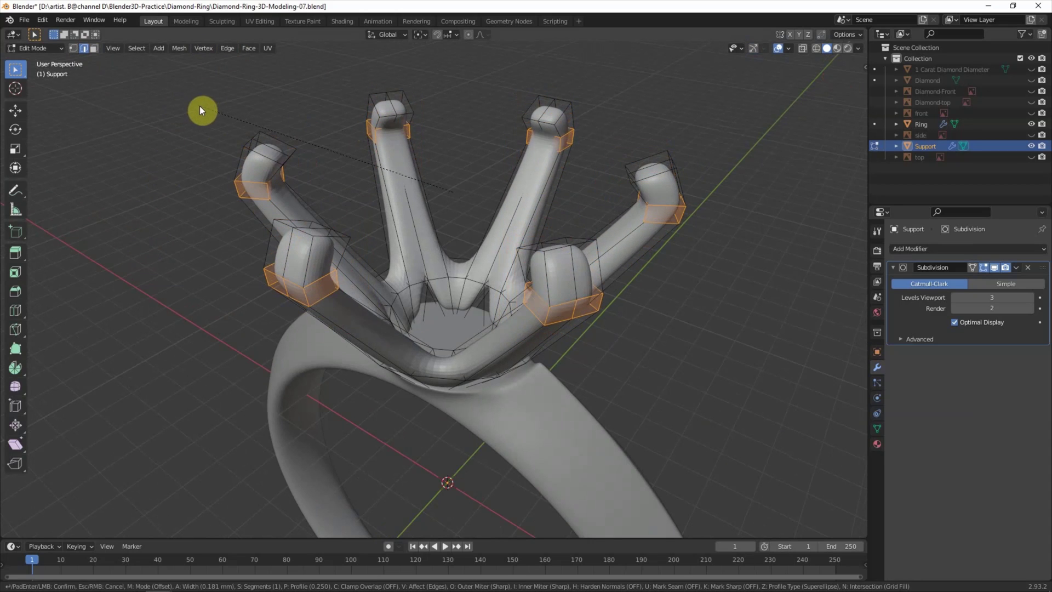
click(164, 230)
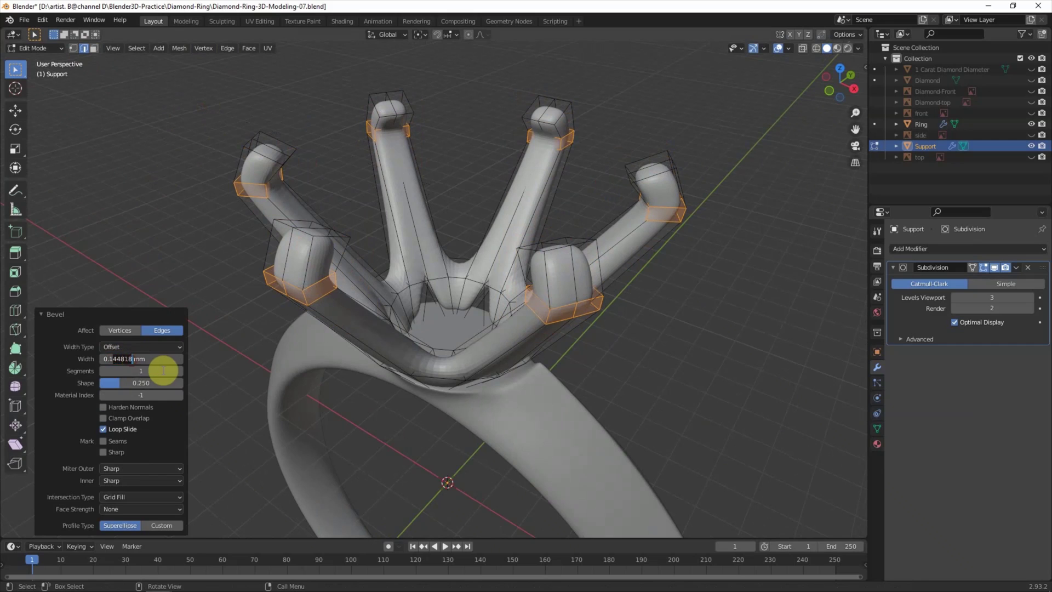
text(2)
key(Return)
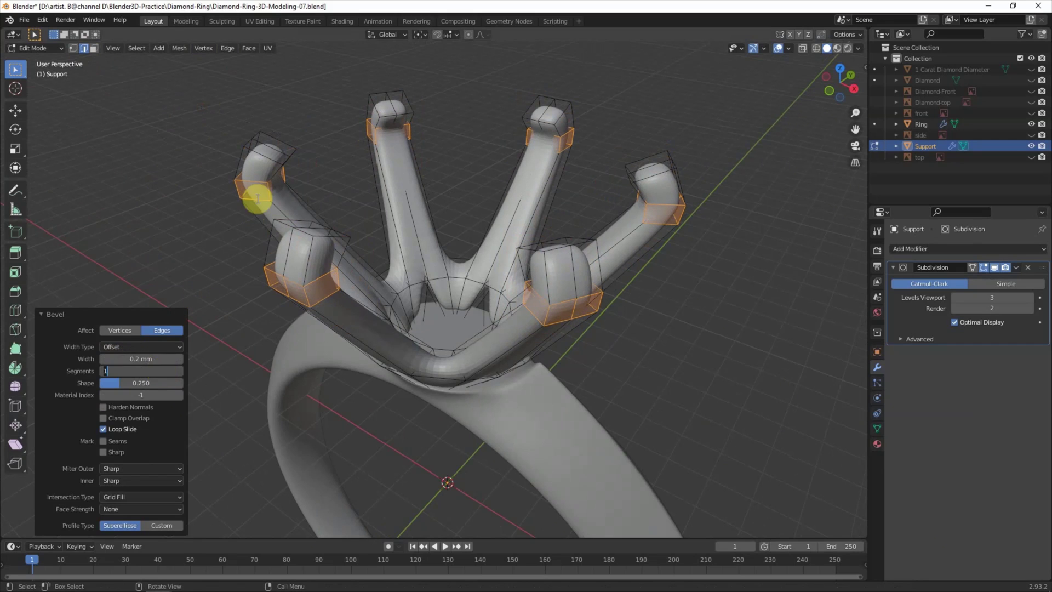
click(240, 158)
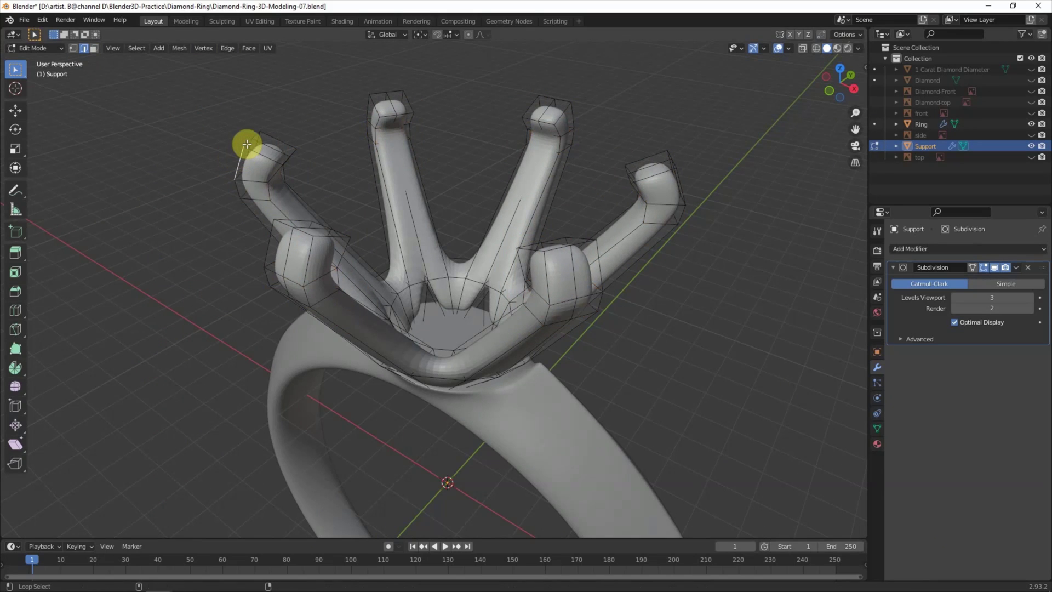
mouse_move(227, 170)
middle_down()
mouse_move(245, 171)
mouse_move(438, 308)
mouse_move(479, 298)
mouse_move(610, 219)
middle_up()
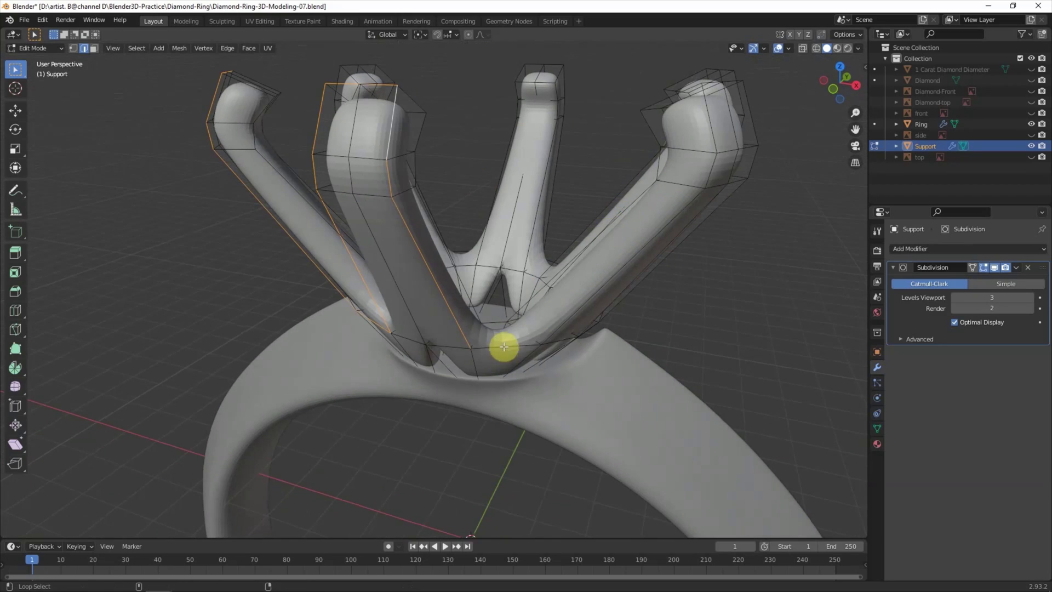
- Select the edge loops running along the sides of the prongs
mouse_move(560, 328)
middle_down()
mouse_move(605, 225)
mouse_move(425, 368)
middle_up()
mouse_move(493, 321)
middle_down()
mouse_move(534, 293)
mouse_move(521, 228)
mouse_move(376, 356)
mouse_move(394, 297)
middle_up()
alt+shift+click(393, 298)
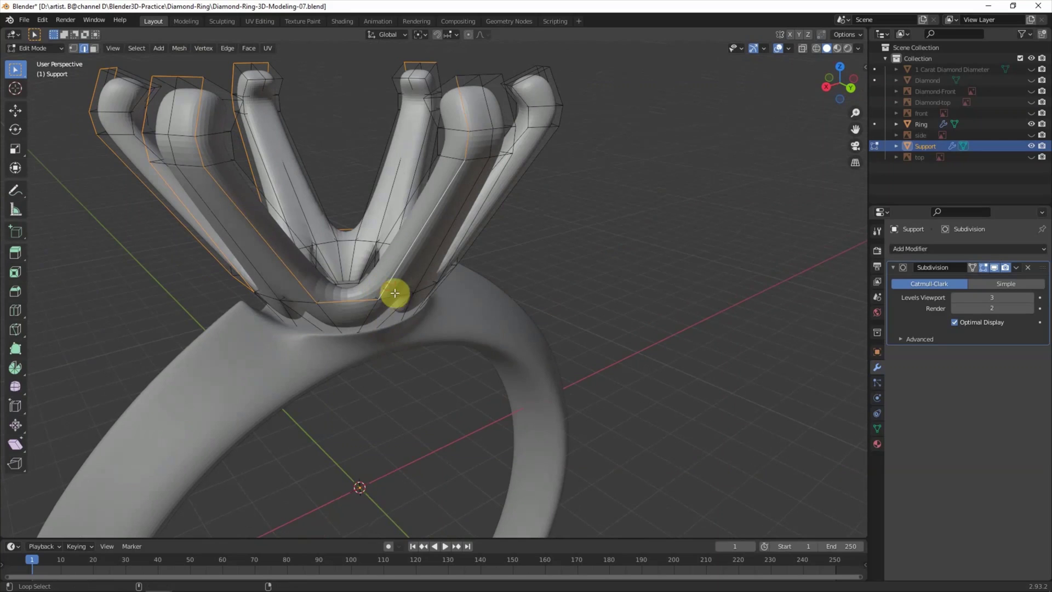
middle_drag(517, 134, 433, 206)
mouse_move(457, 252)
middle_down()
mouse_move(446, 216)
mouse_move(519, 183)
mouse_move(490, 276)
mouse_move(575, 209)
mouse_move(498, 214)
mouse_move(537, 321)
mouse_move(576, 334)
middle_up()
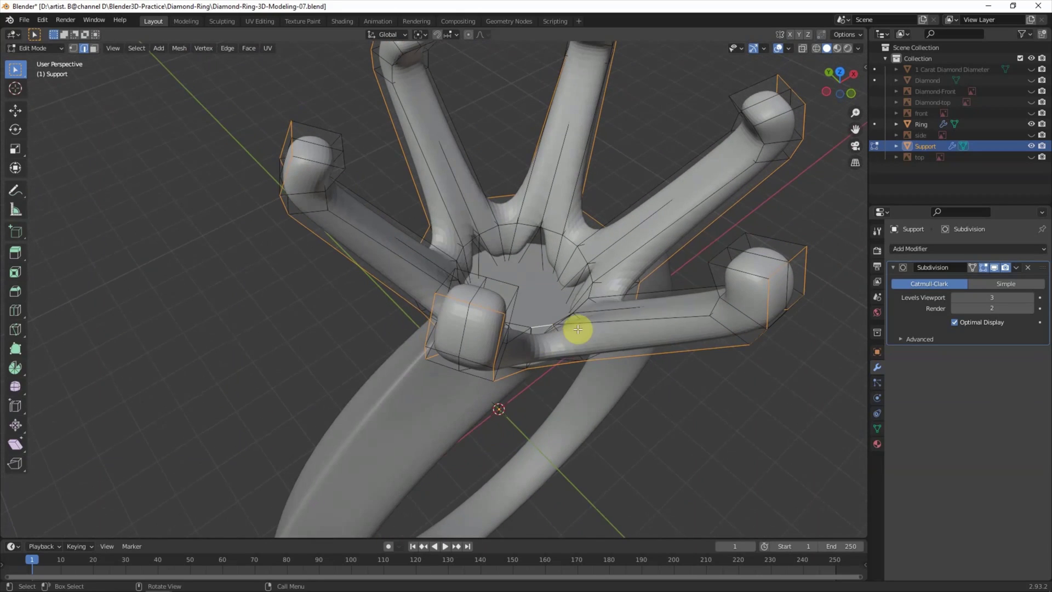
alt+click(649, 290)
alt+click(611, 267)
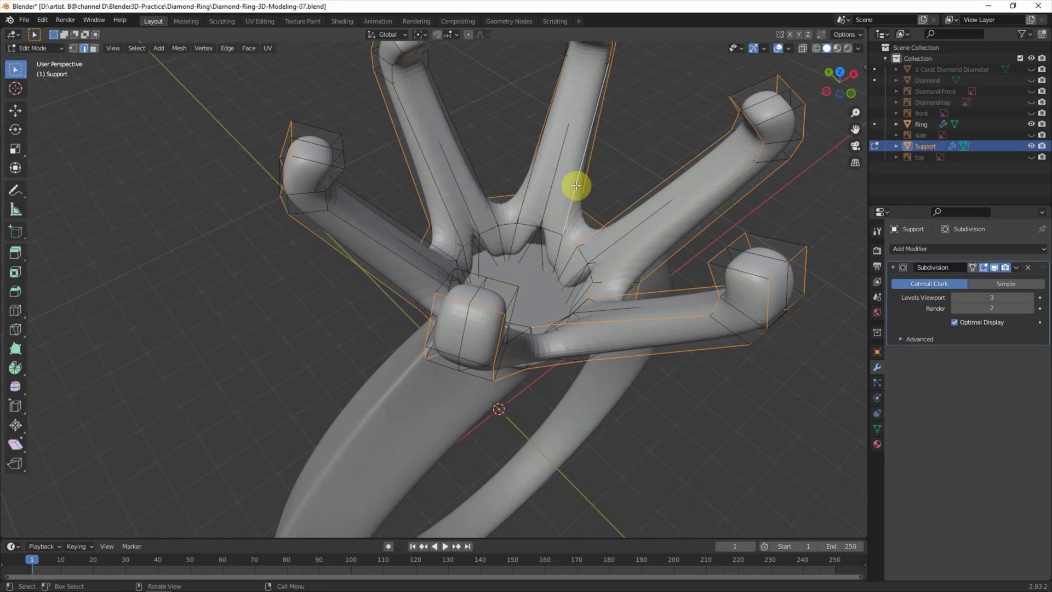
shift+scroll(577, 186, up, 3)
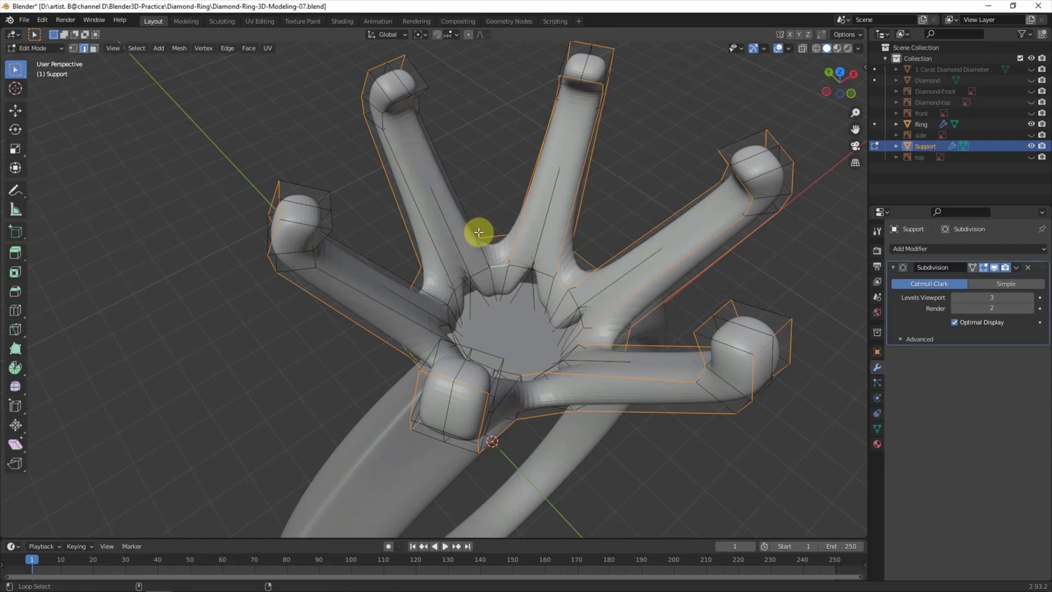
alt+click(416, 104)
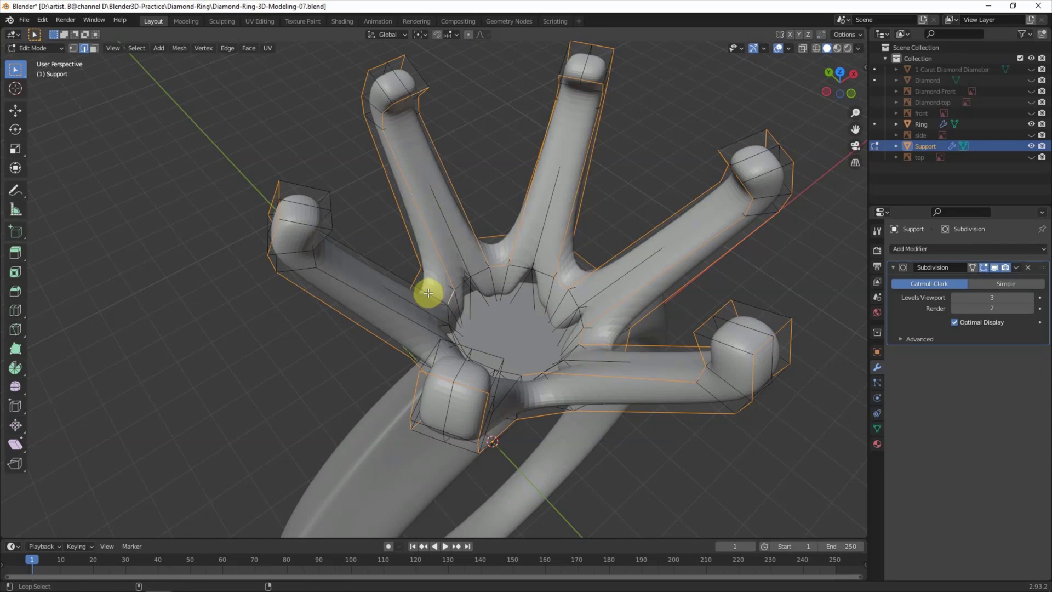
middle_drag(359, 299, 377, 347)
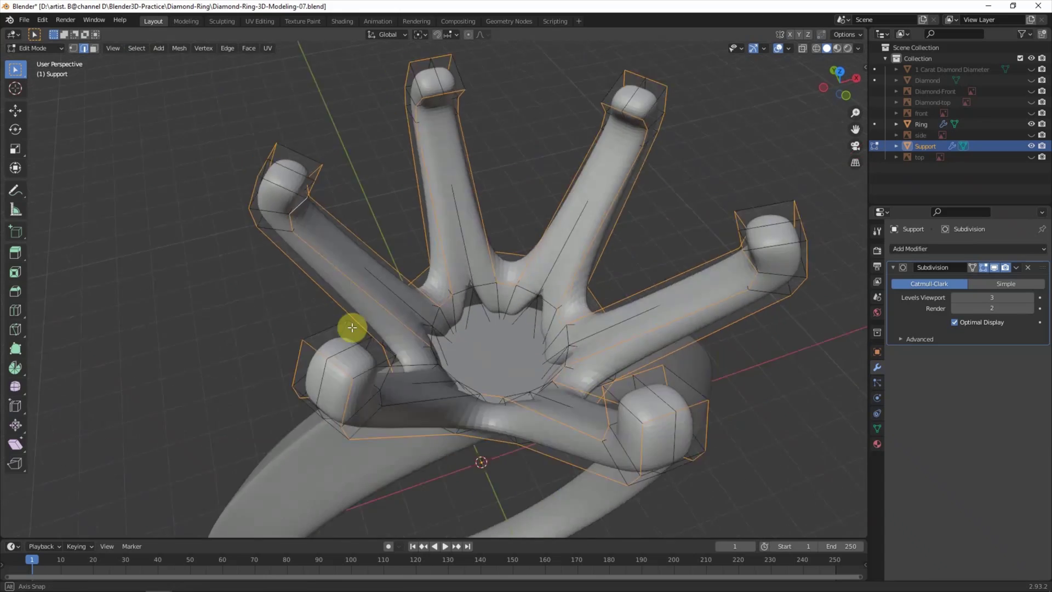
mouse_move(230, 334)
middle_down()
mouse_move(310, 322)
mouse_move(210, 119)
middle_up()
- Bevel the selected prong loops with a 0.1 mm width and deselect them
click(222, 50)
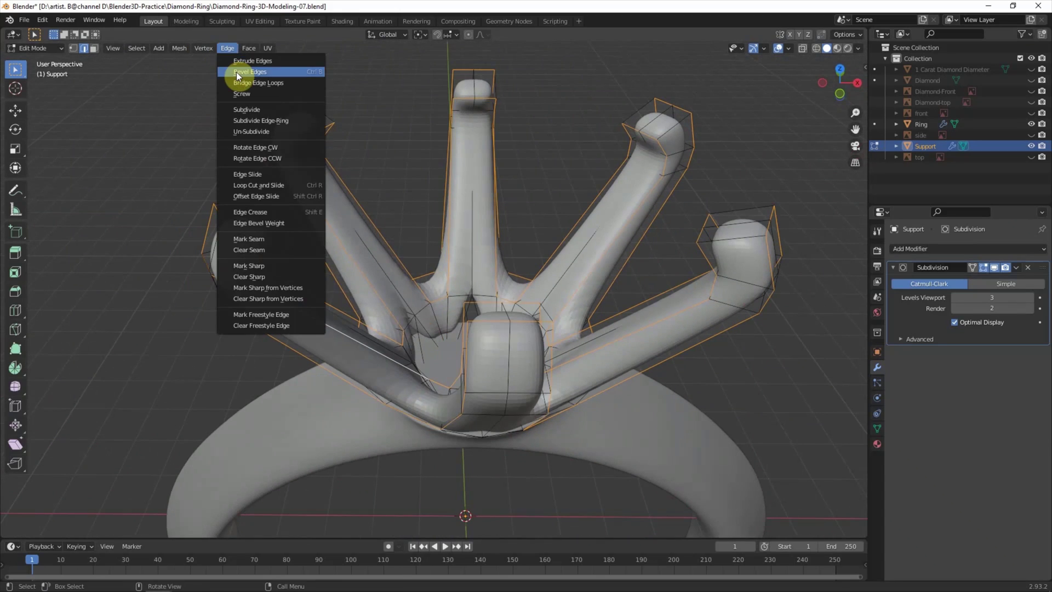
click(236, 73)
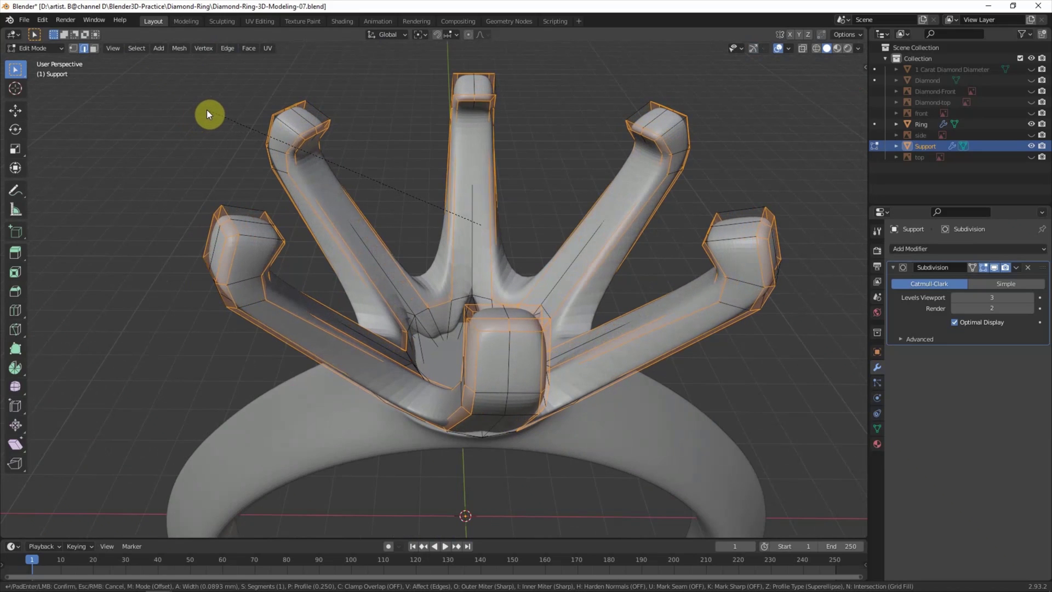
click(206, 110)
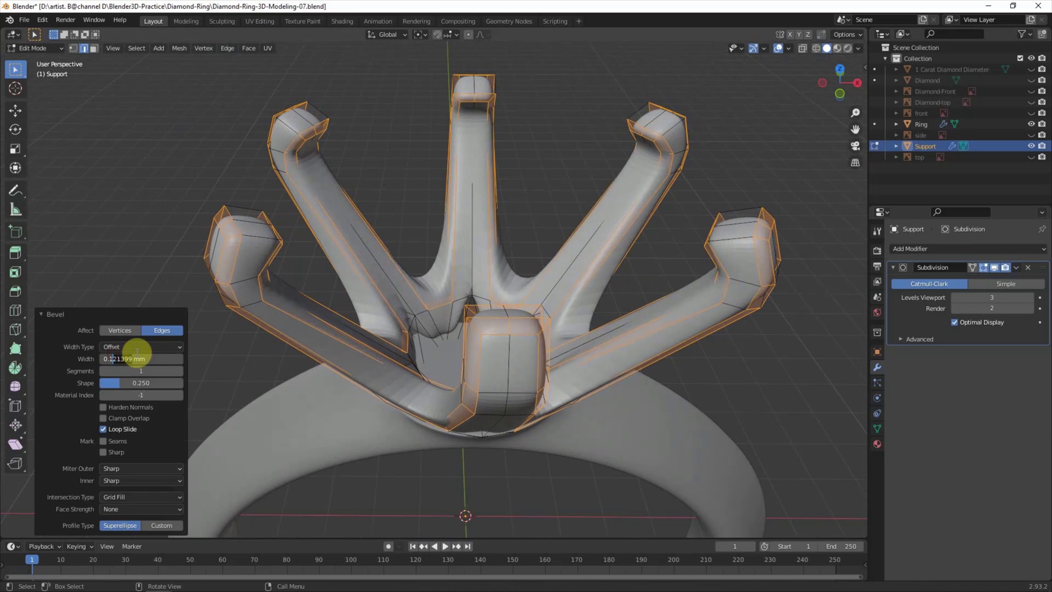
key(Return)
click(134, 352)
key(BackSpace)
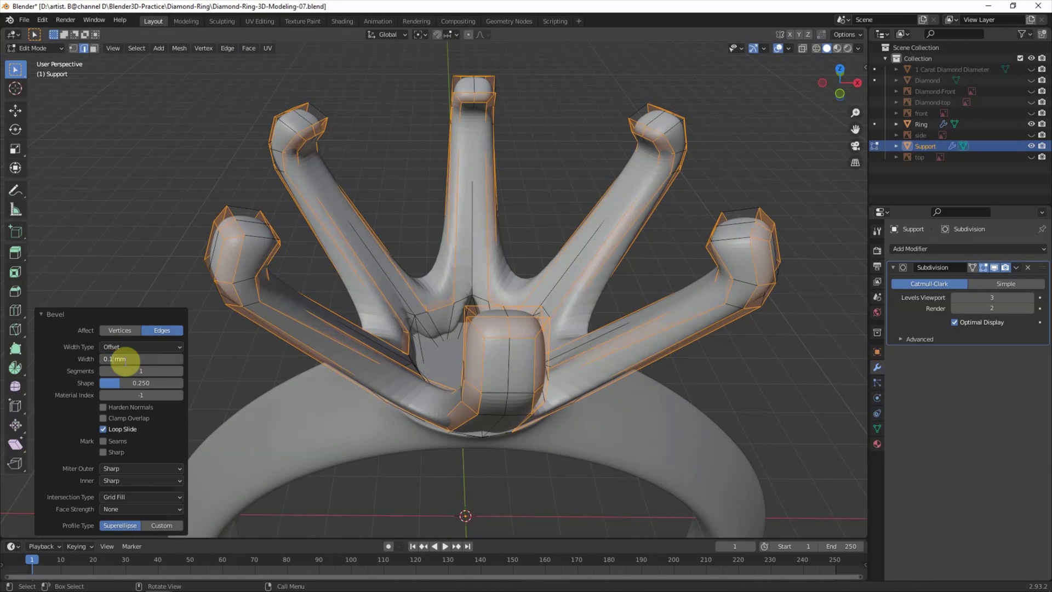
key(Return)
click(145, 249)
mouse_move(194, 293)
middle_down()
mouse_move(369, 364)
mouse_move(341, 333)
middle_up()
scroll(416, 376, down, 5)
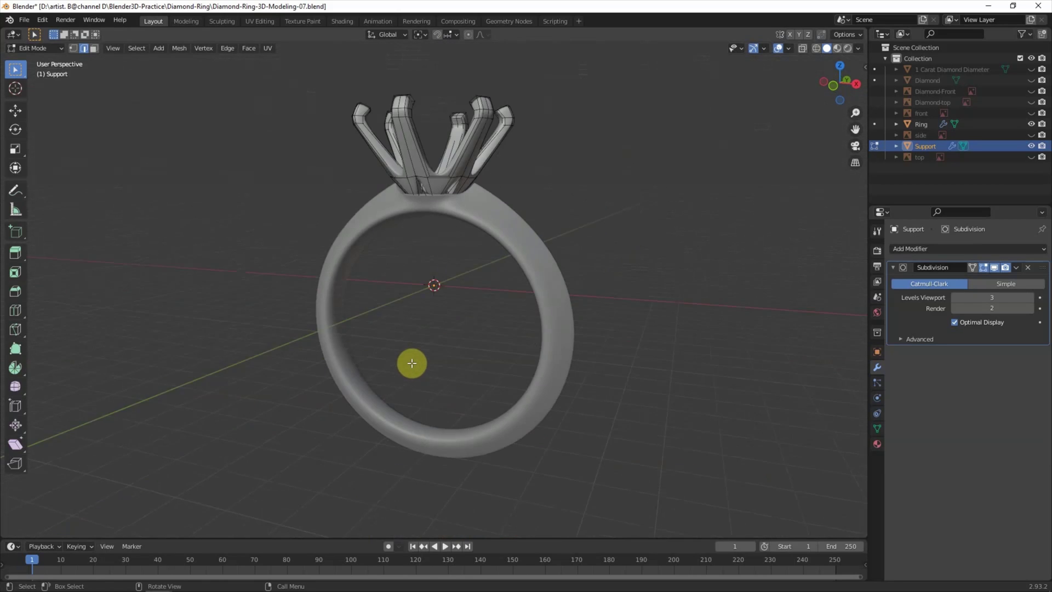
- Unhide the Diamond, return to Object Mode, and turn on the wireframe overlay
middle_drag(411, 364, 646, 264)
click(1032, 80)
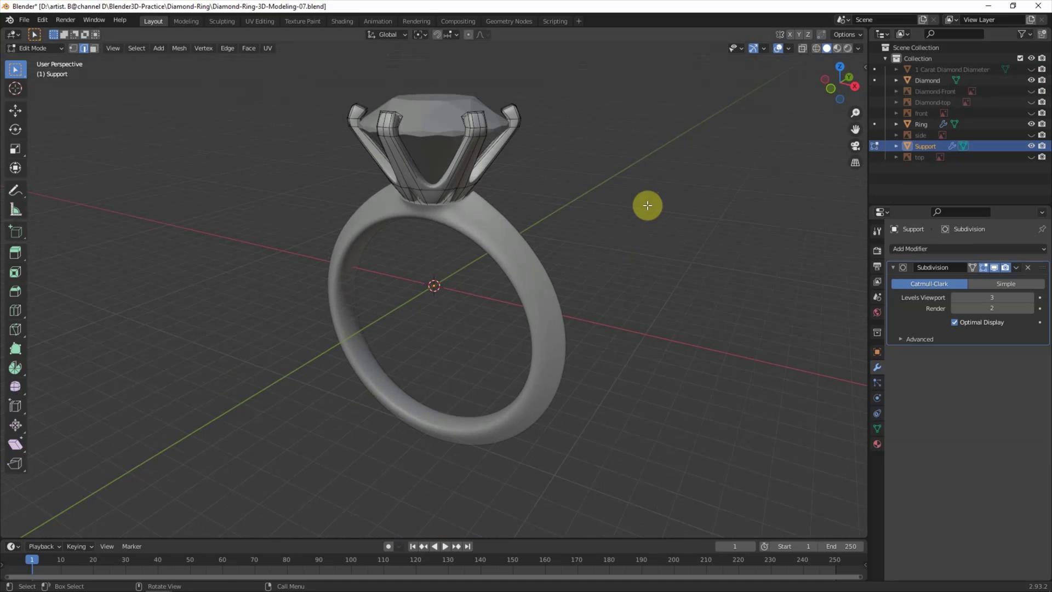
mouse_move(644, 229)
middle_down()
mouse_move(769, 272)
mouse_move(738, 239)
mouse_move(525, 210)
middle_up()
scroll(769, 273, up, 2)
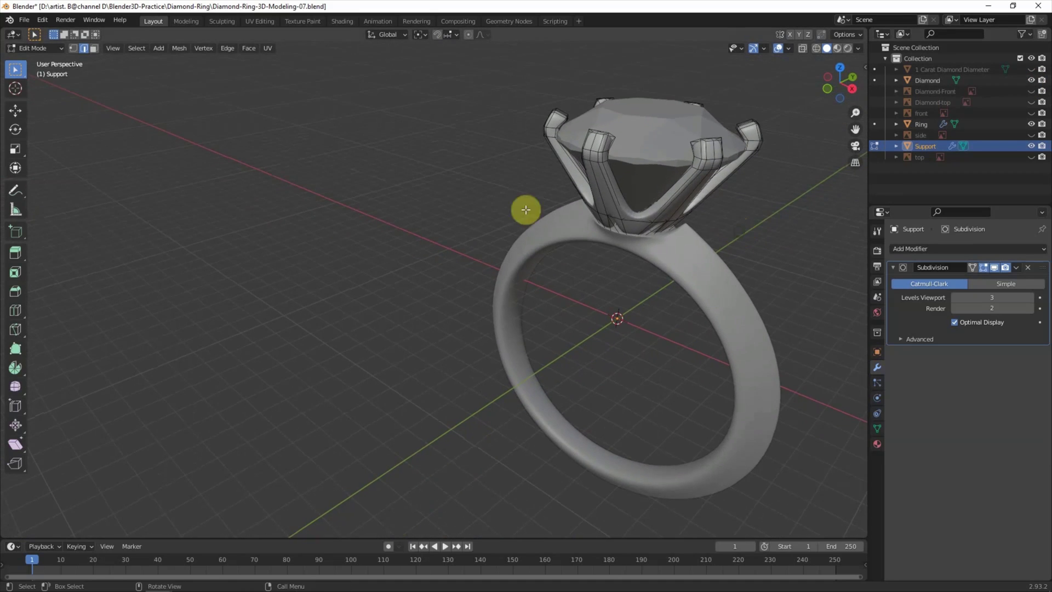
key(Tab)
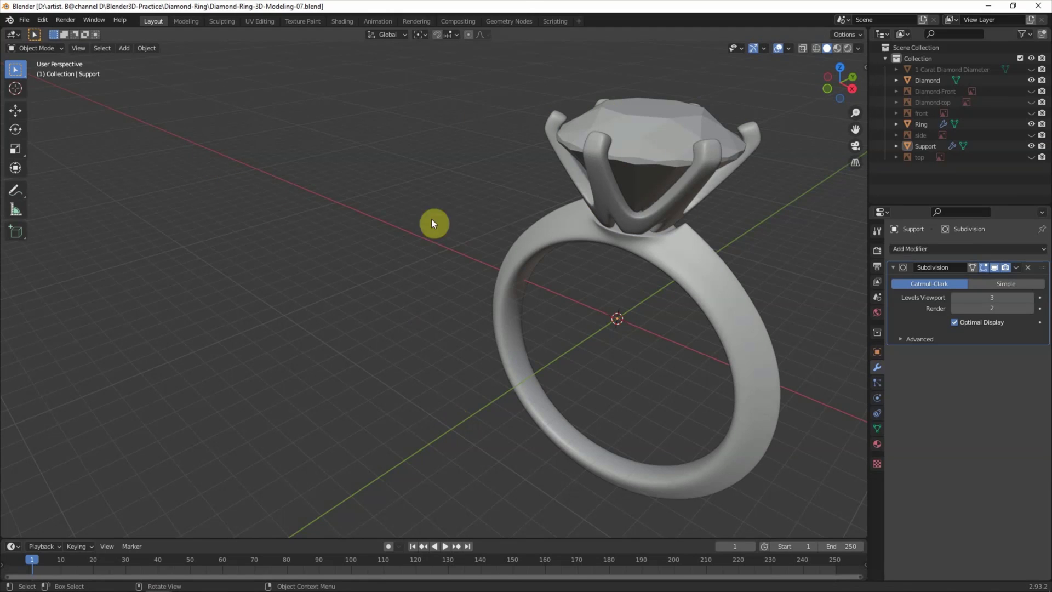
click(786, 49)
click(717, 231)
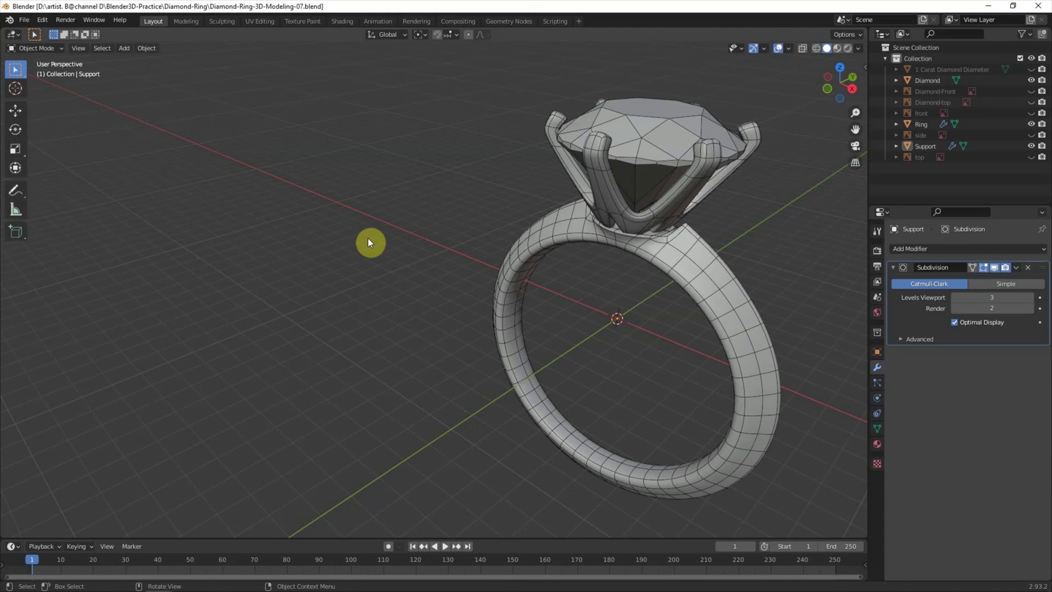